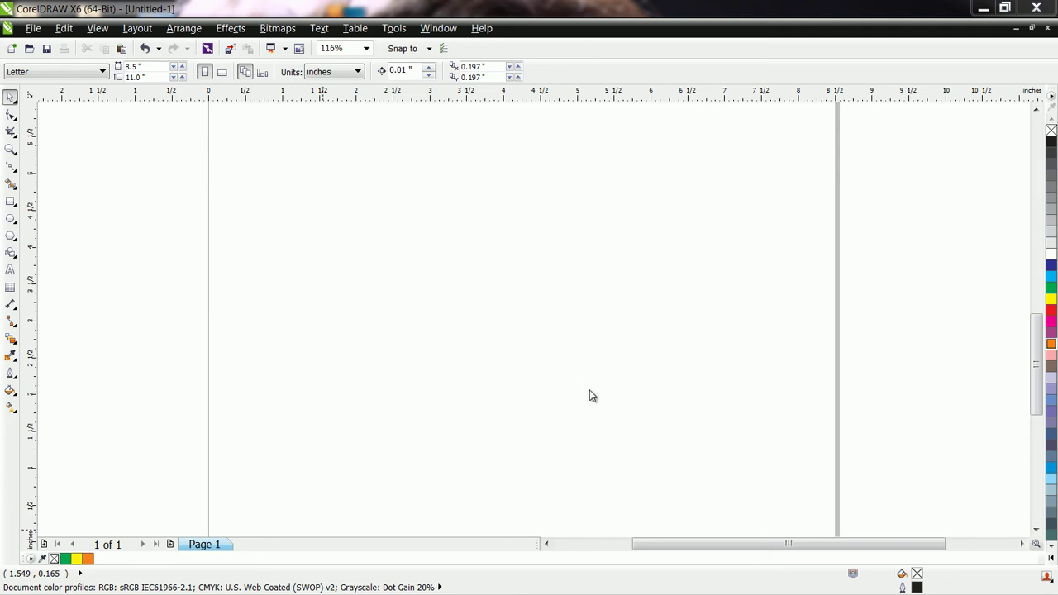
- Choose the Artistic Media tool from the curve tools flyout
left_click(15, 172)
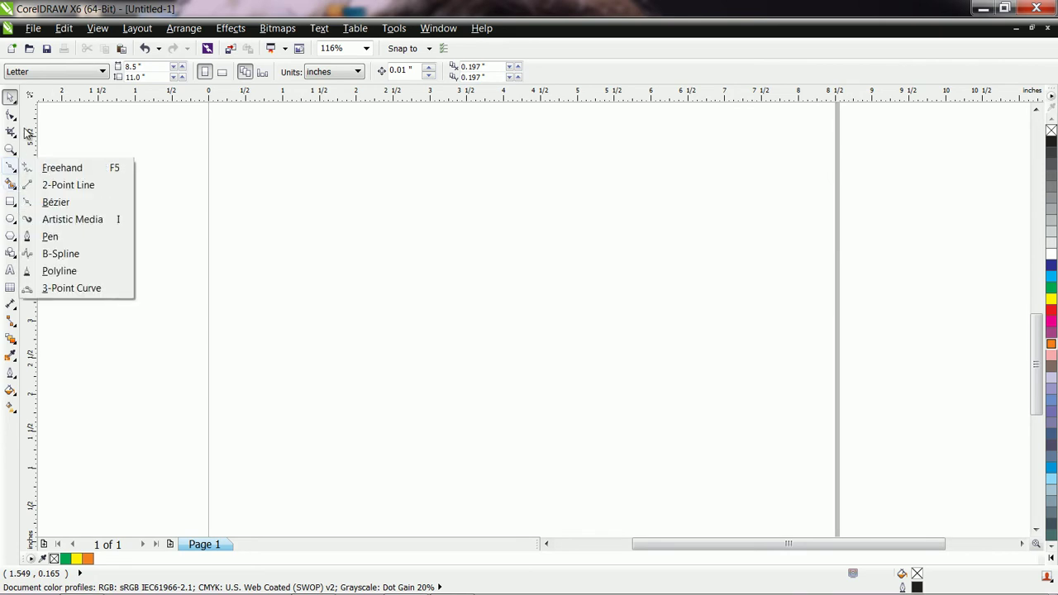
left_click(103, 222)
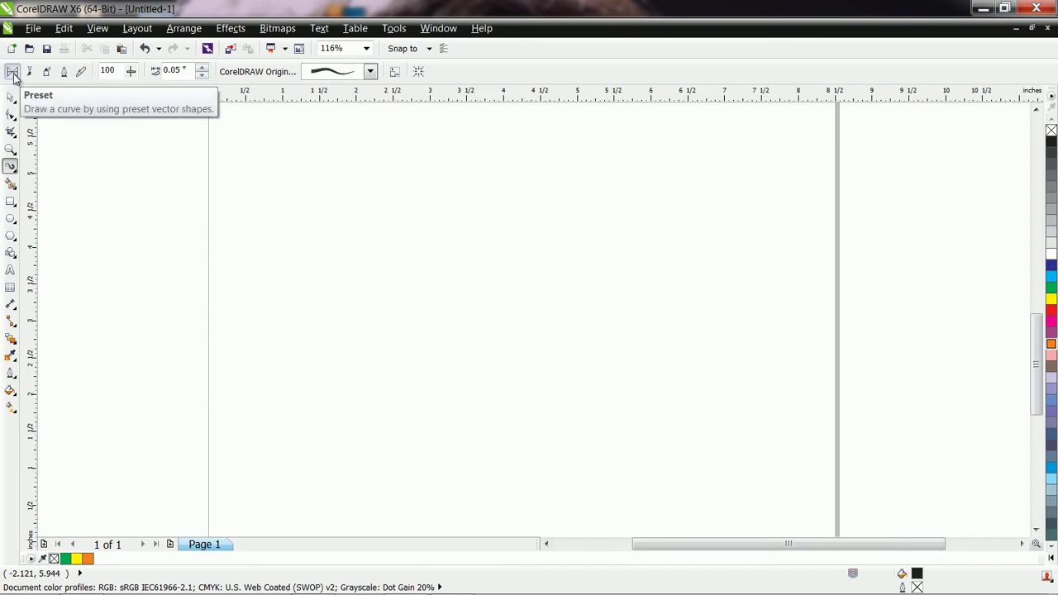
- Pick the first brush preset and draw a wavy stroke across the upper page
left_click(371, 73)
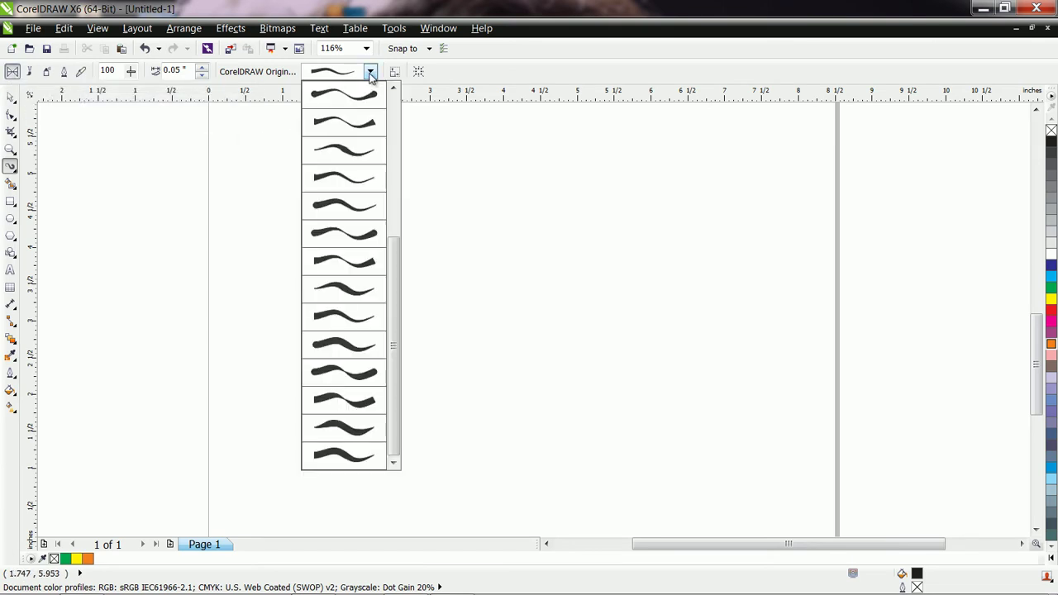
mouse_move(394, 261)
left_mouse_down()
mouse_move(397, 166)
mouse_move(416, 94)
left_mouse_up()
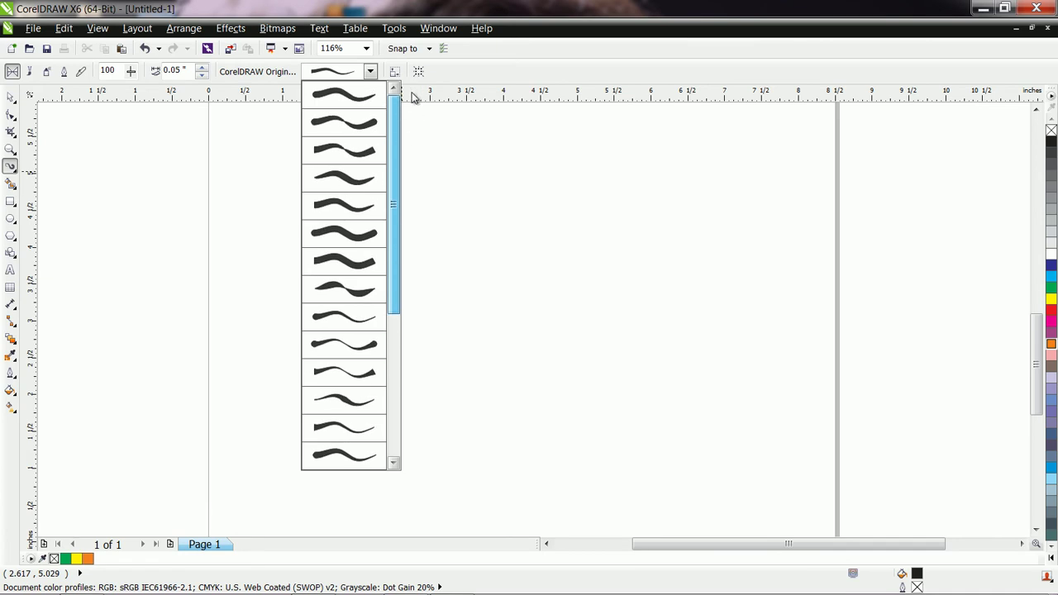
left_click(358, 107)
mouse_move(318, 259)
left_mouse_down()
mouse_move(329, 231)
mouse_move(387, 211)
mouse_move(517, 238)
mouse_move(578, 227)
mouse_move(599, 200)
left_mouse_up()
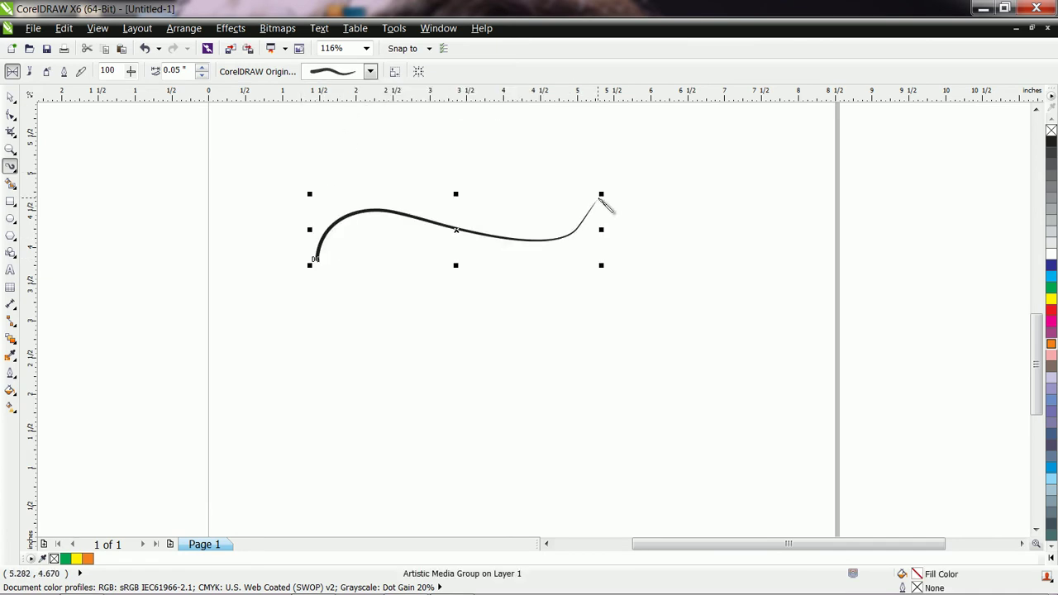
- Set the brush stroke's width to 0.35 inches
left_click(203, 70)
left_click(203, 70)
left_click(202, 69)
left_click(203, 69)
left_click(202, 70)
left_click(202, 69)
left_click(203, 69)
left_click(204, 76)
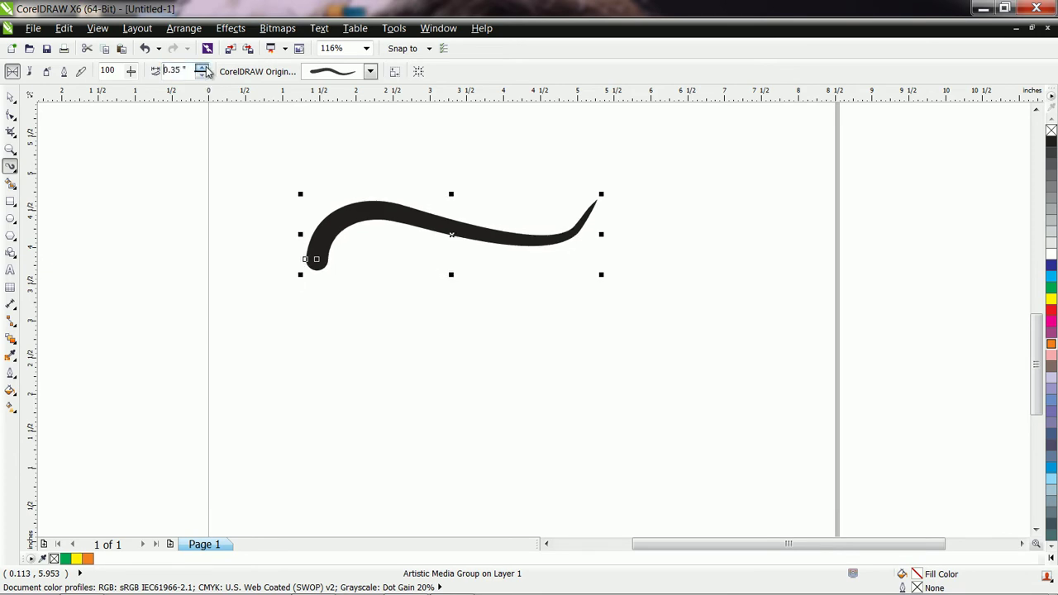
left_click(11, 114)
left_click(143, 164)
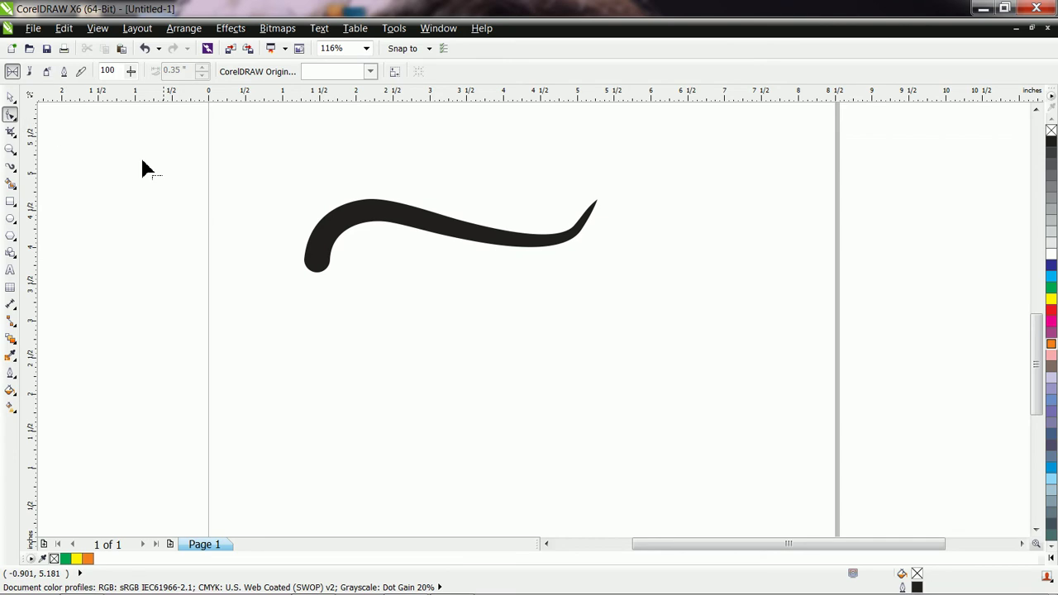
- Bend the stroke upward, delete two nodes, and pull its end down into a pointed arching tip
left_click(323, 240)
left_click(382, 230)
left_click_drag(406, 229, 426, 186)
double_click(430, 187)
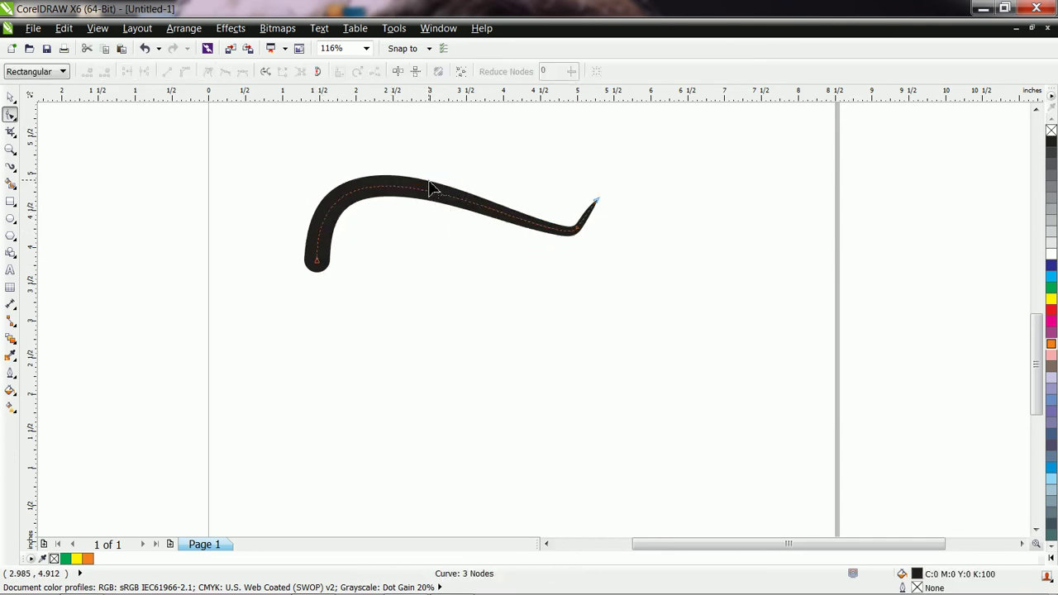
double_click(581, 235)
mouse_move(597, 203)
left_mouse_down()
mouse_move(585, 294)
mouse_move(557, 318)
left_mouse_up()
left_click_drag(469, 400, 522, 177)
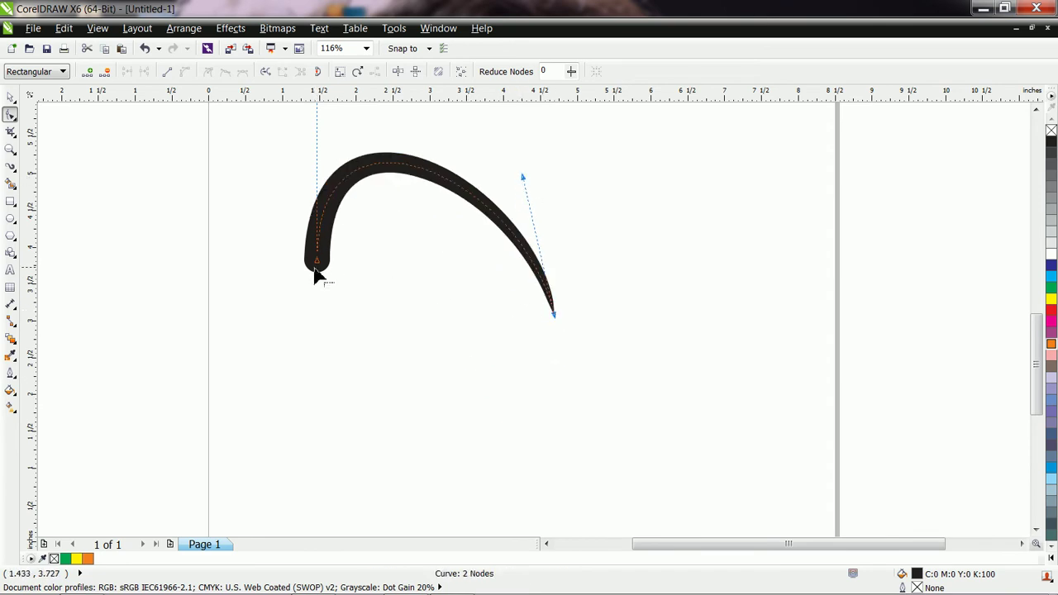
- Shift the arching blade slightly to the right
left_click(436, 207)
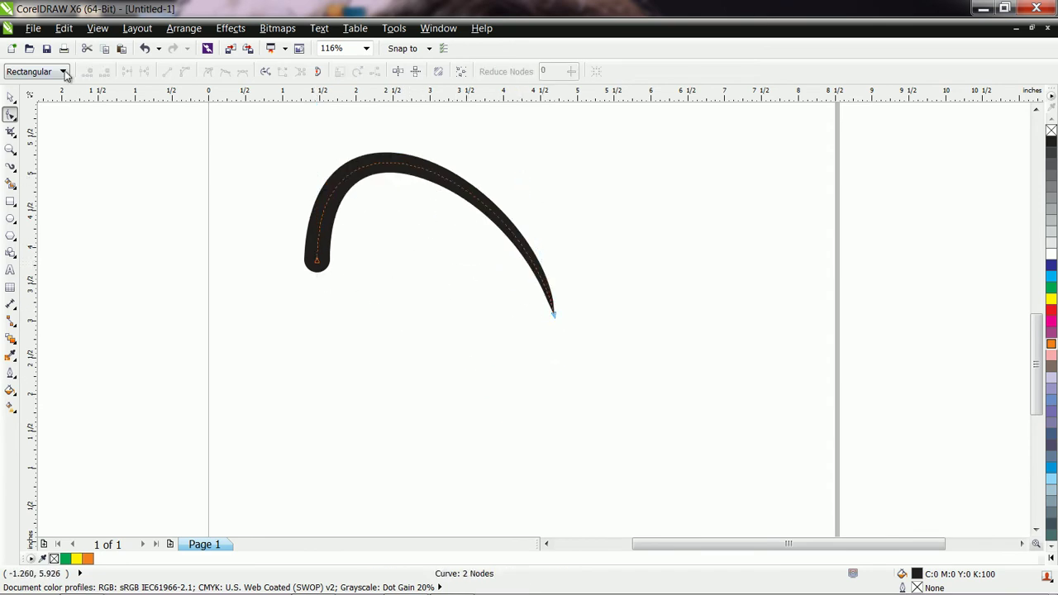
left_click(11, 97)
left_click_drag(436, 239, 504, 251)
left_click(311, 229)
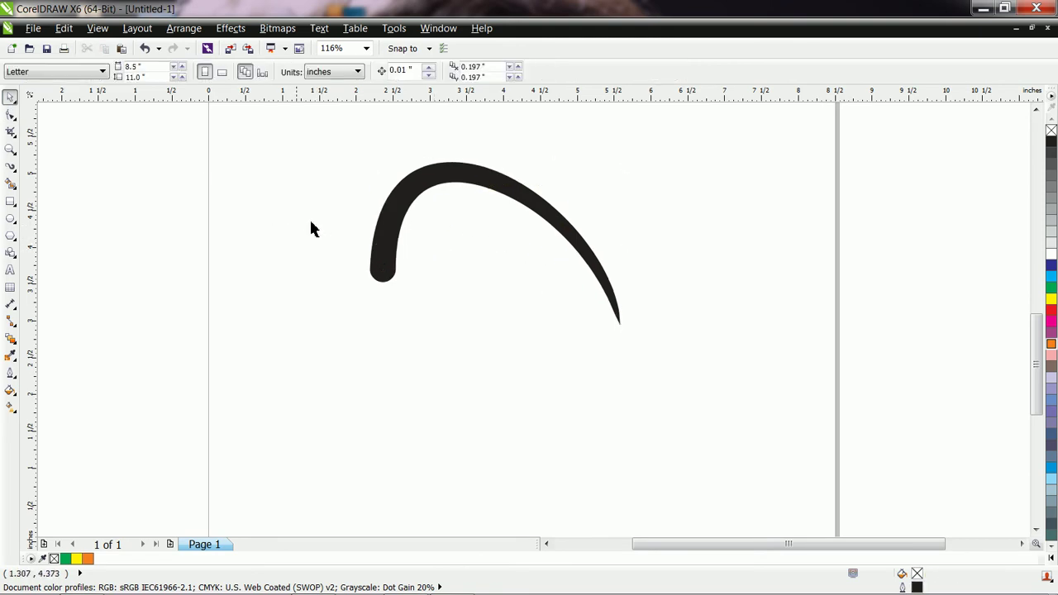
- Draw a trial wavy stroke across the lower page with another preset, then delete it
left_click(11, 167)
left_click(370, 72)
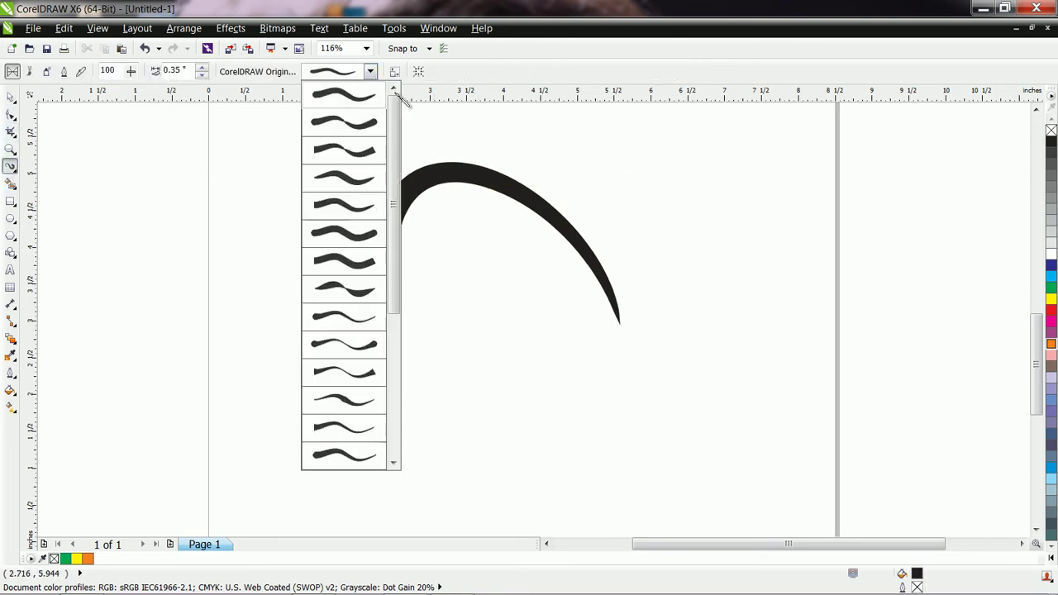
left_click_drag(392, 161, 387, 345)
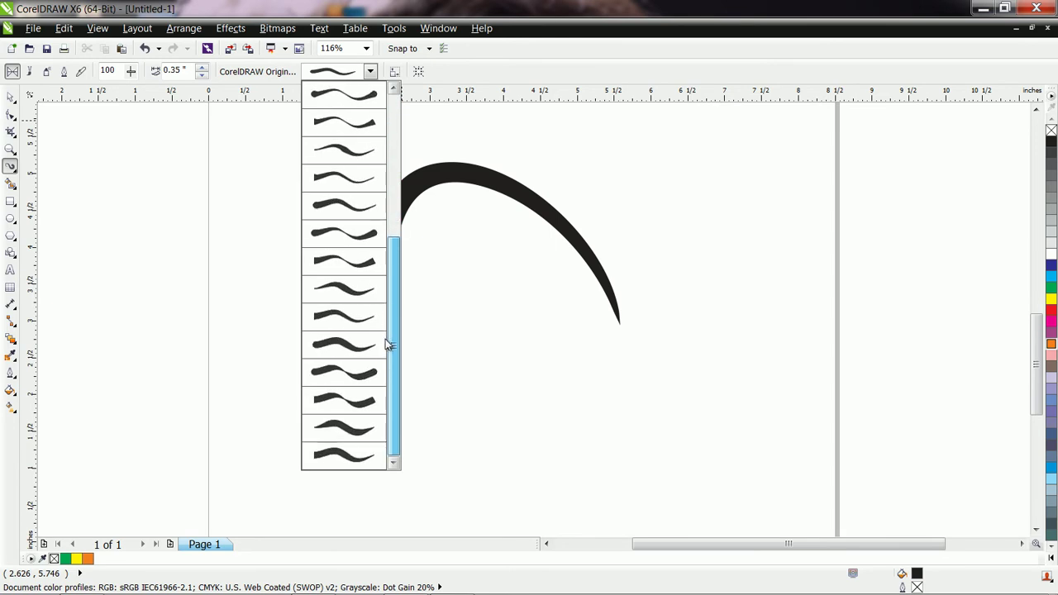
scroll(398, 308, "up", 1)
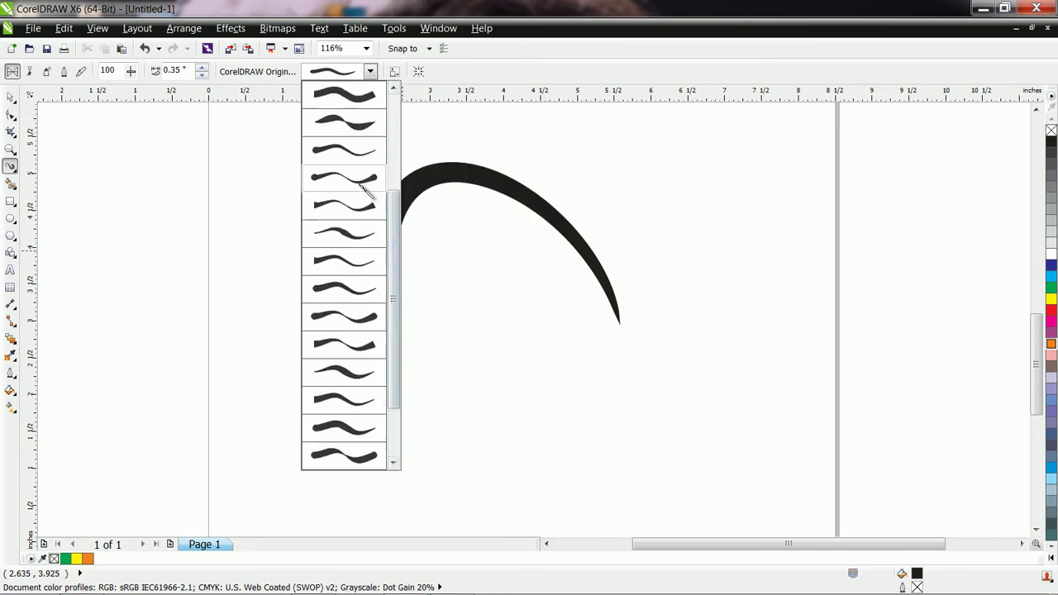
left_click(343, 347)
left_click_drag(298, 401, 628, 432)
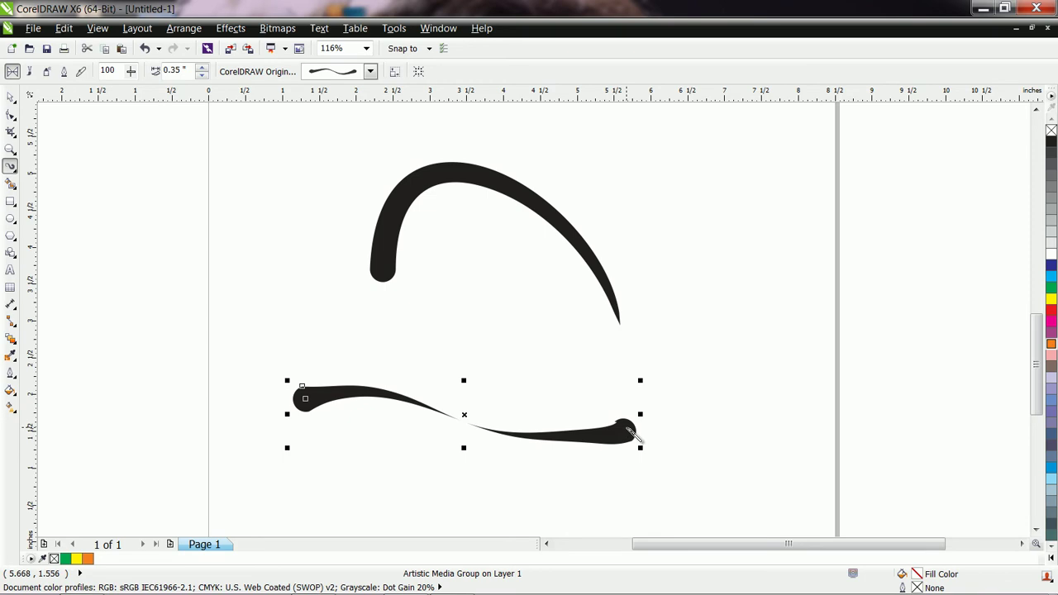
key("Delete")
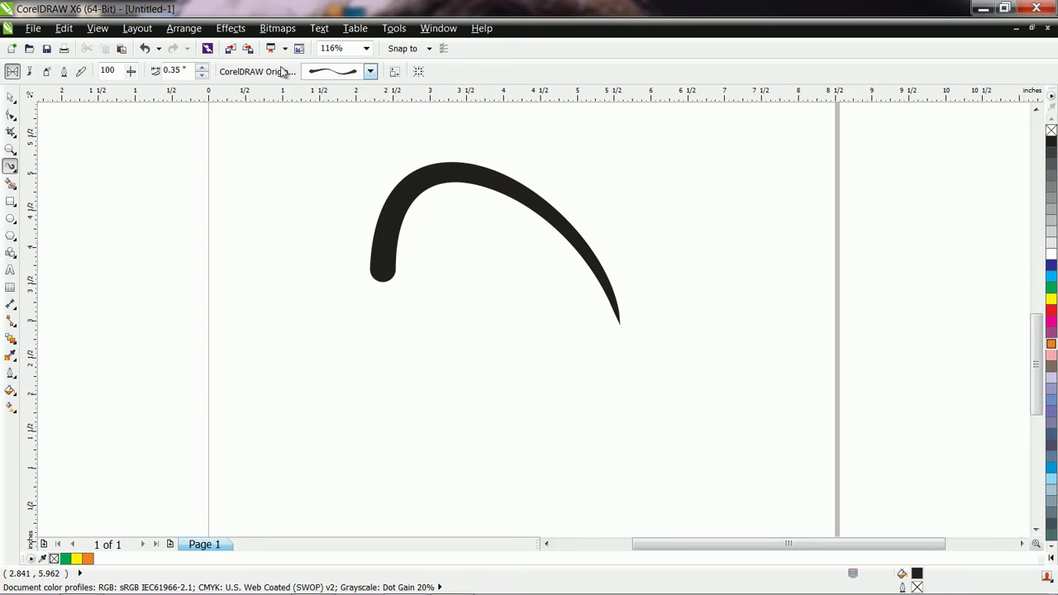
- Draw a short upright S-curve stroke on the lower left using a wavier preset
left_click(370, 73)
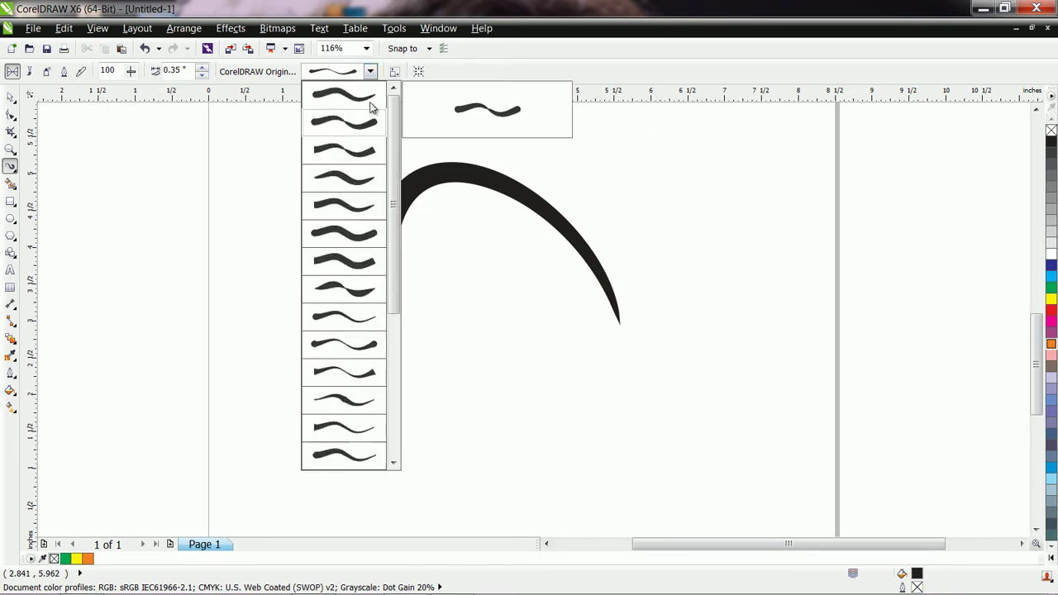
left_click(369, 217)
mouse_move(252, 481)
left_mouse_down()
mouse_move(260, 415)
mouse_move(286, 302)
left_mouse_up()
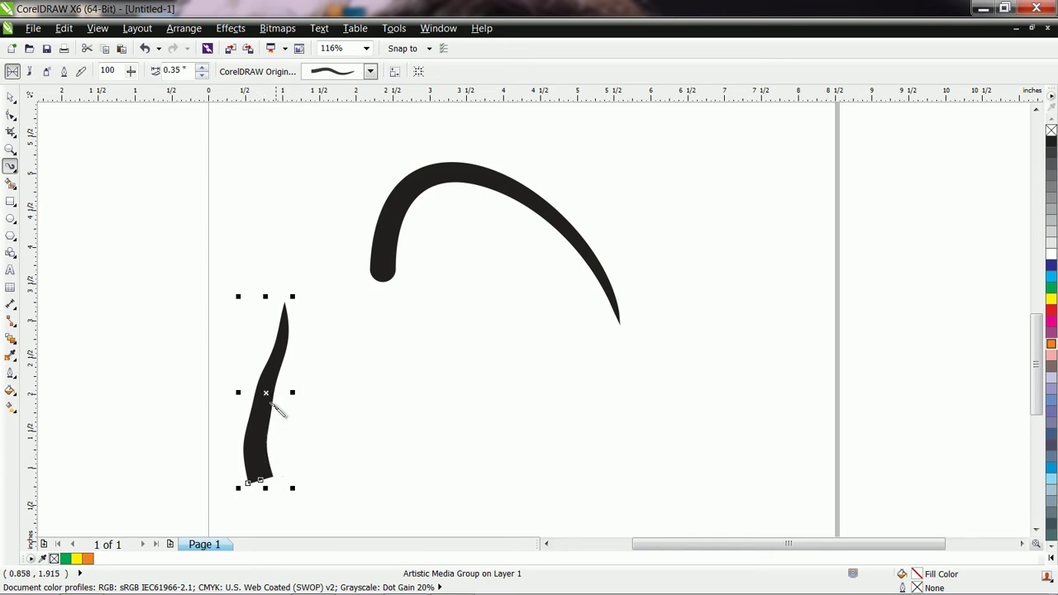
- Break the upright brush stroke apart into editable curves
right_click(266, 395)
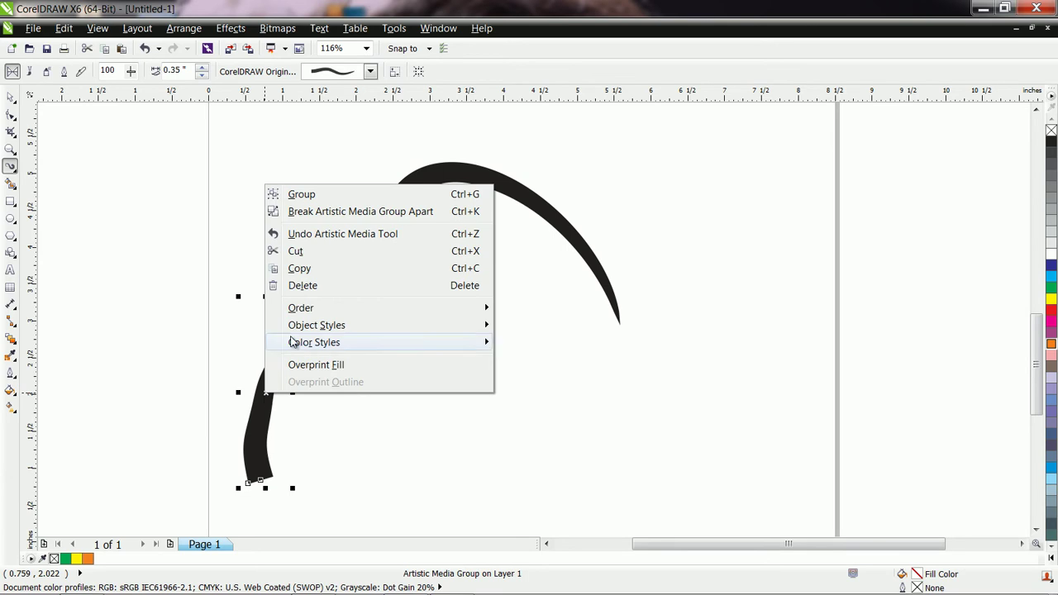
left_click(360, 212)
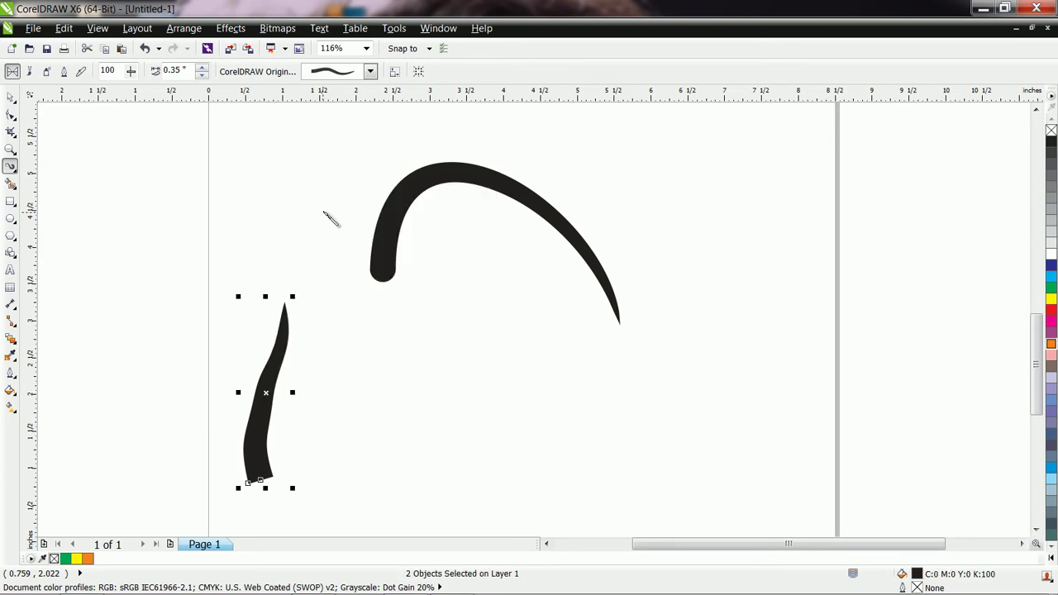
left_click(185, 28)
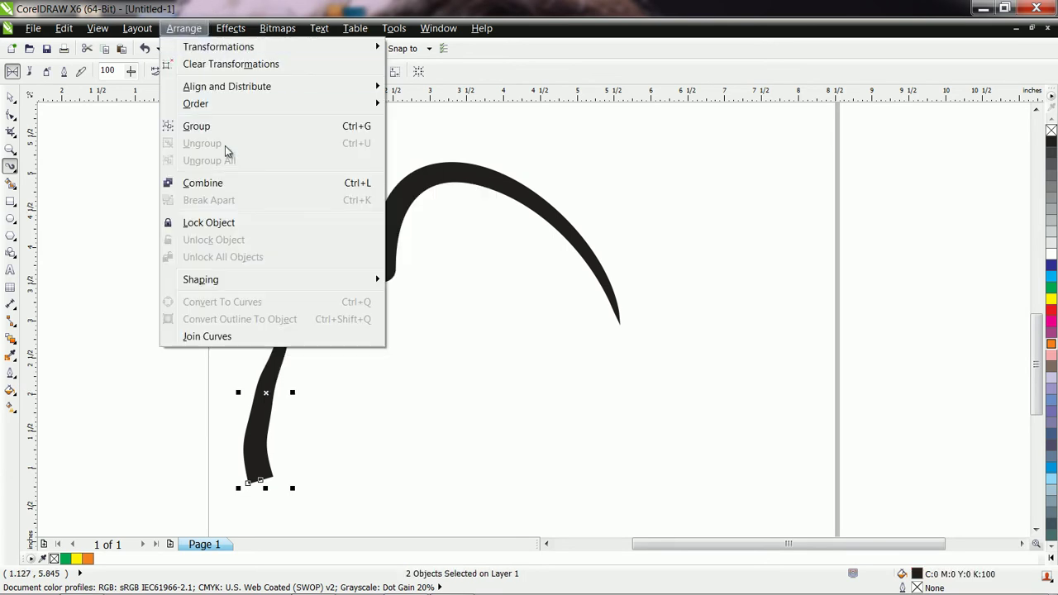
left_click(363, 336)
- Extend the blade's tip upward and delete its three middle nodes
left_click(11, 115)
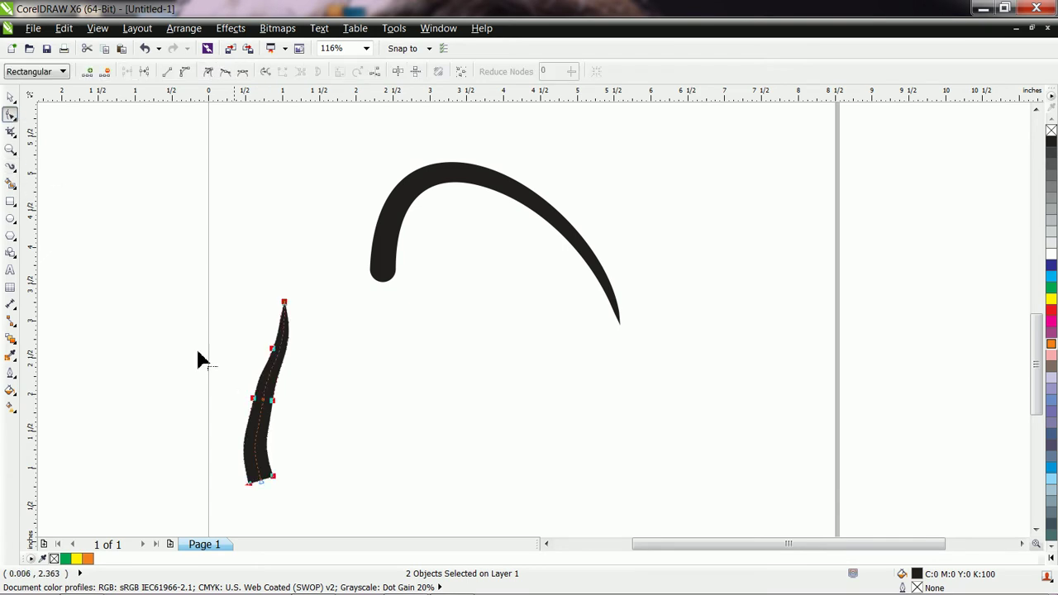
left_click_drag(278, 485, 270, 488)
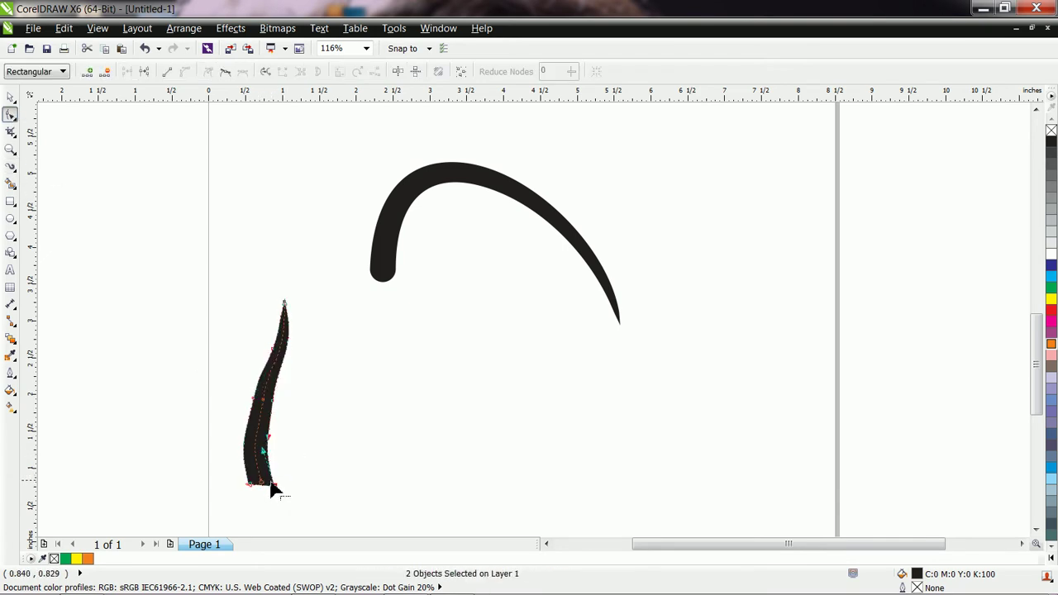
left_click(260, 481)
left_click(265, 405)
left_click(264, 406)
left_click_drag(287, 304, 283, 241)
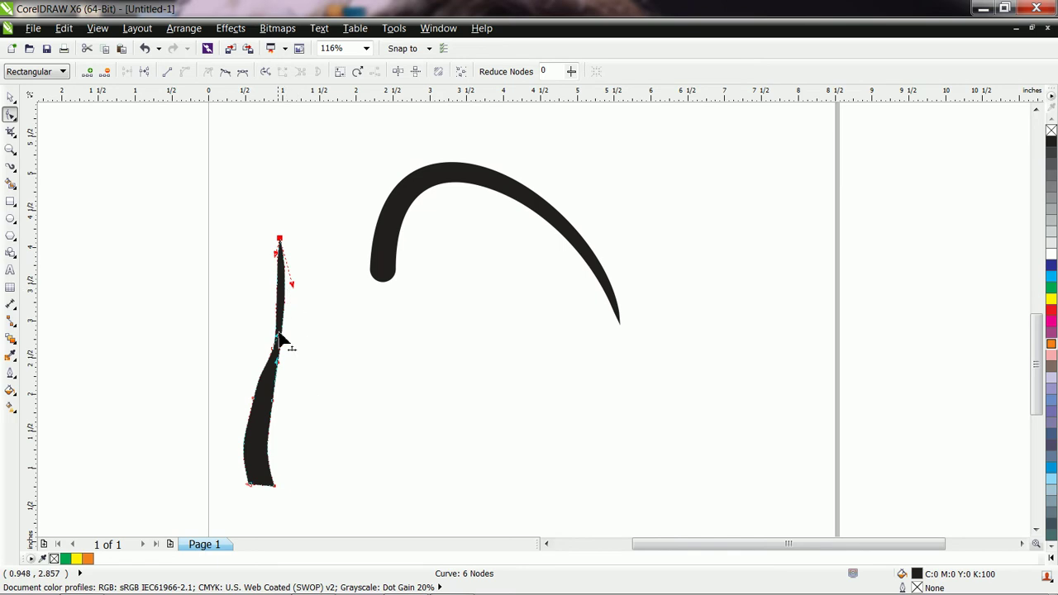
left_click_drag(325, 409, 327, 411)
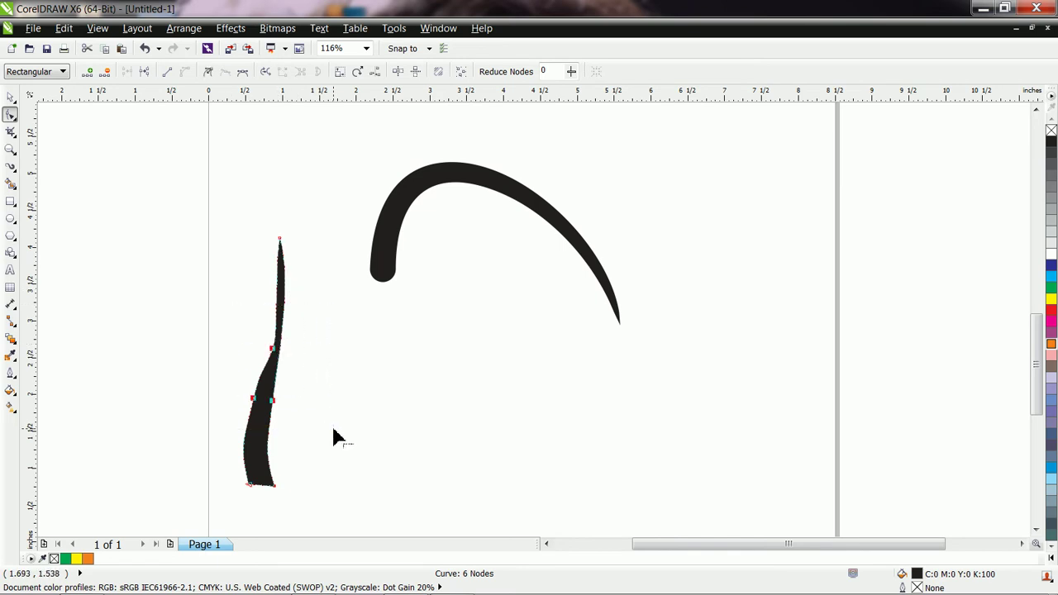
key("Delete")
- Move the tip up and right and reshape both edges into a slim tapered blade
left_click(279, 240)
left_click_drag(280, 240, 298, 233)
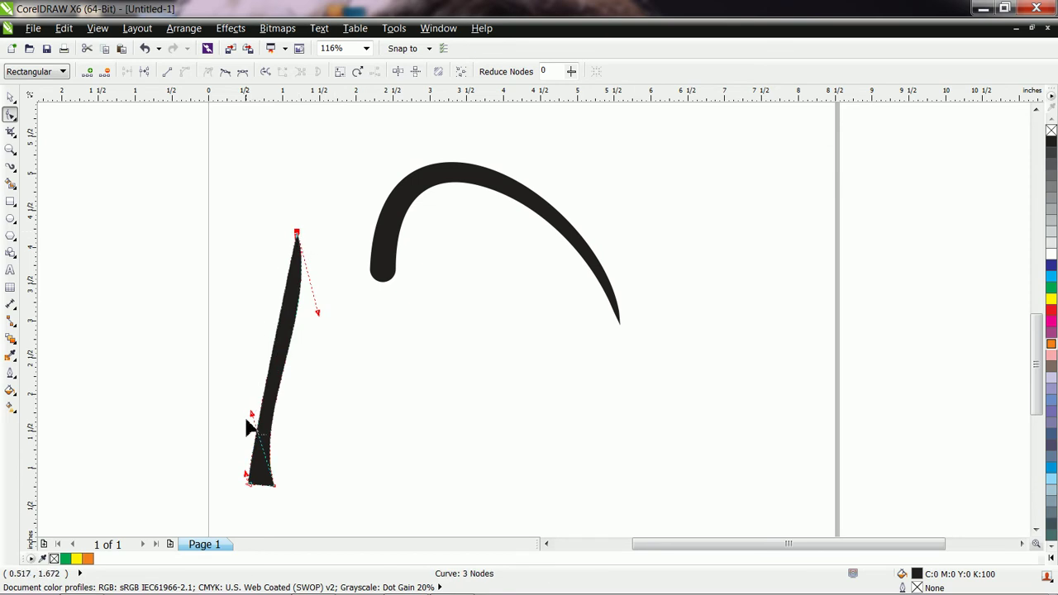
left_click_drag(252, 416, 281, 379)
left_click_drag(319, 315, 325, 358)
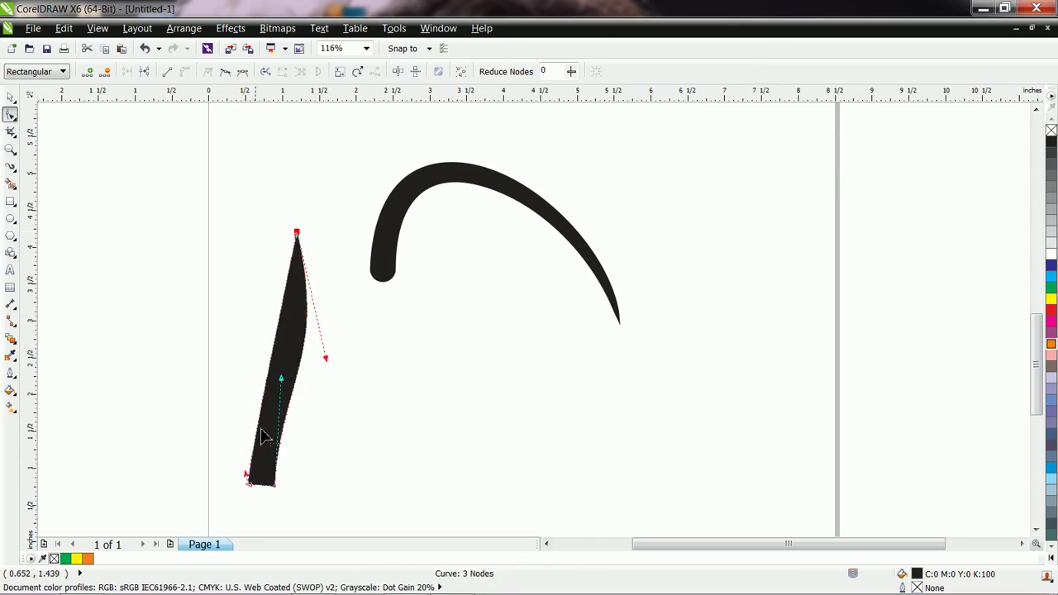
mouse_move(250, 486)
left_mouse_down()
mouse_move(279, 432)
mouse_move(283, 339)
mouse_move(303, 346)
mouse_move(297, 333)
left_mouse_up()
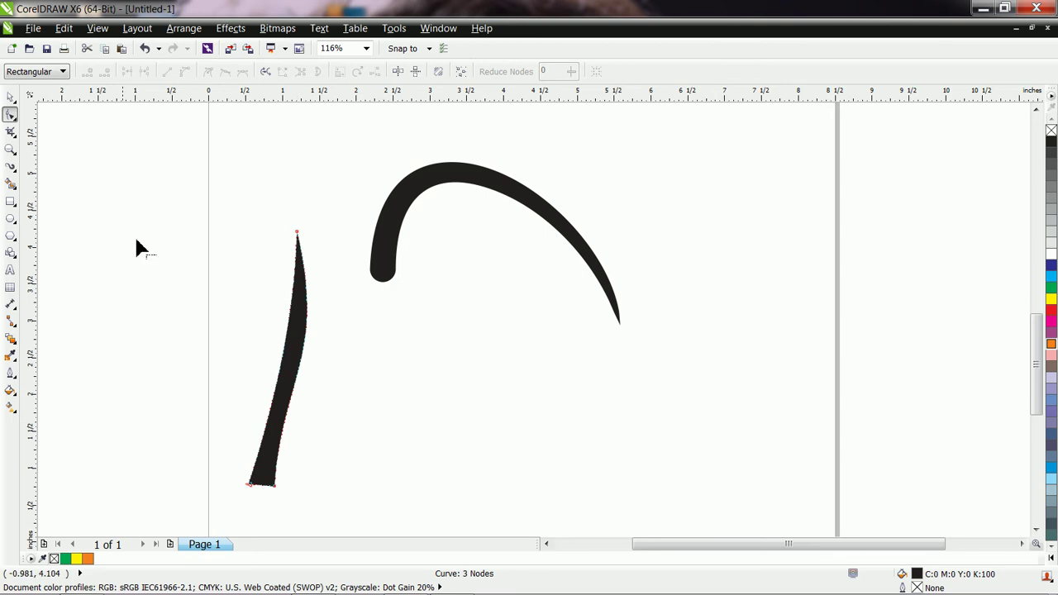
- Fill the left blade with a linear green-to-yellow fountain running base to tip, midpoint shifted toward the tip
left_click(11, 97)
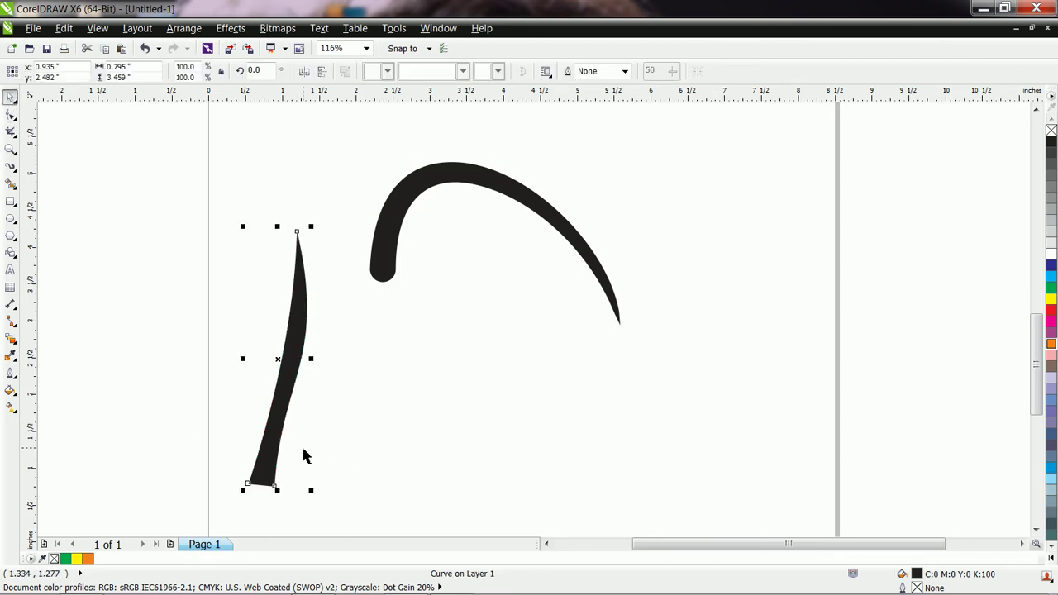
left_click(10, 391)
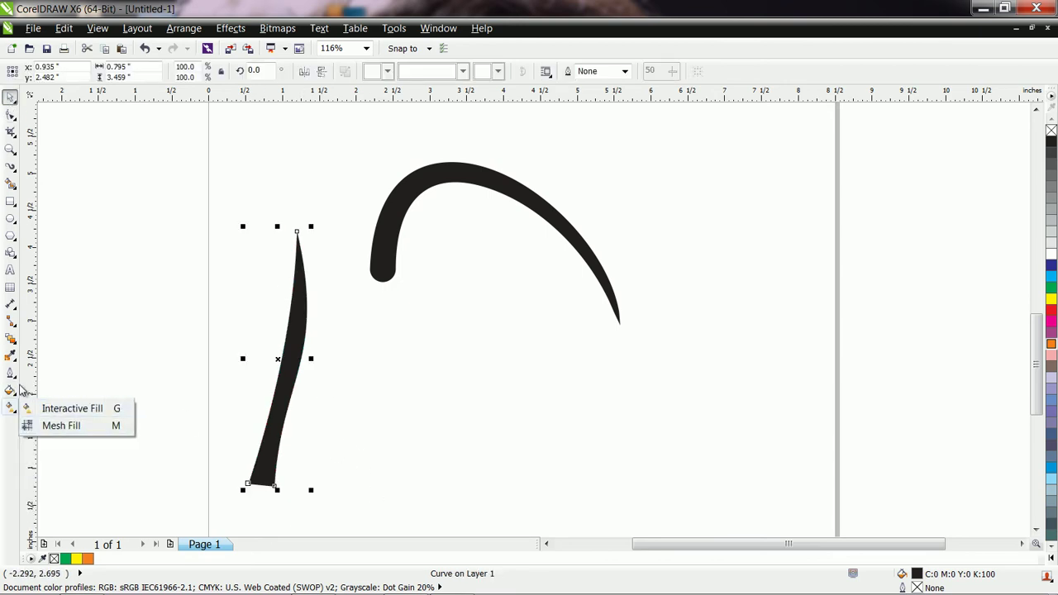
left_click(10, 407)
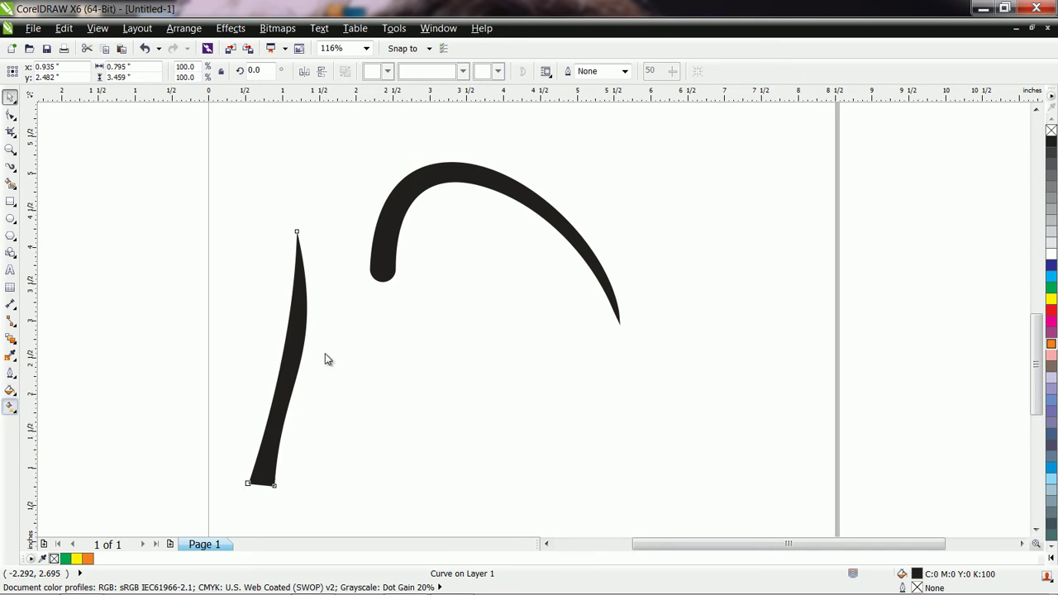
left_click_drag(265, 471, 320, 204)
left_click(140, 71)
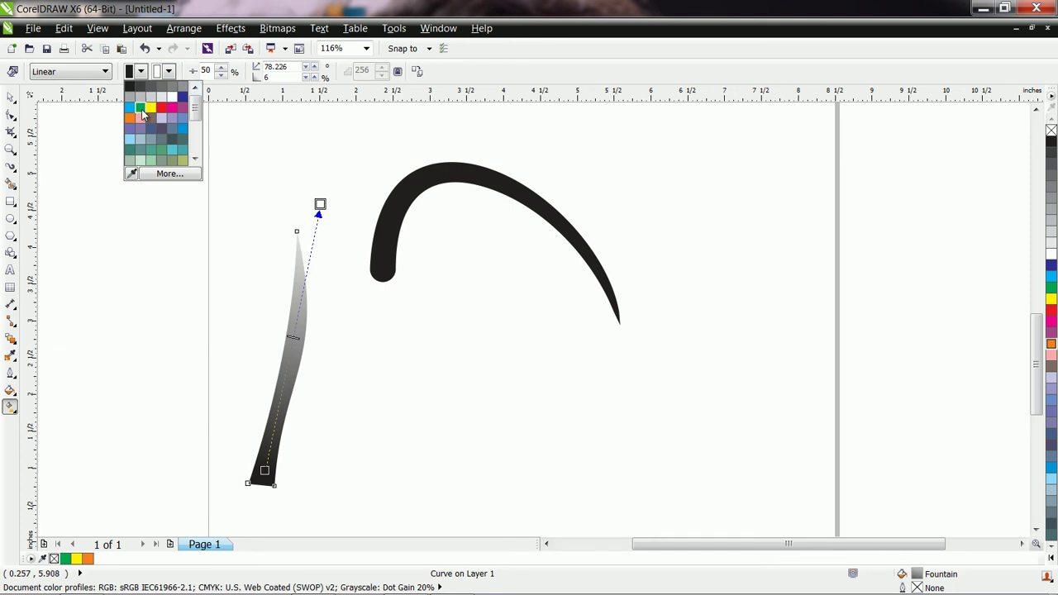
left_click(141, 108)
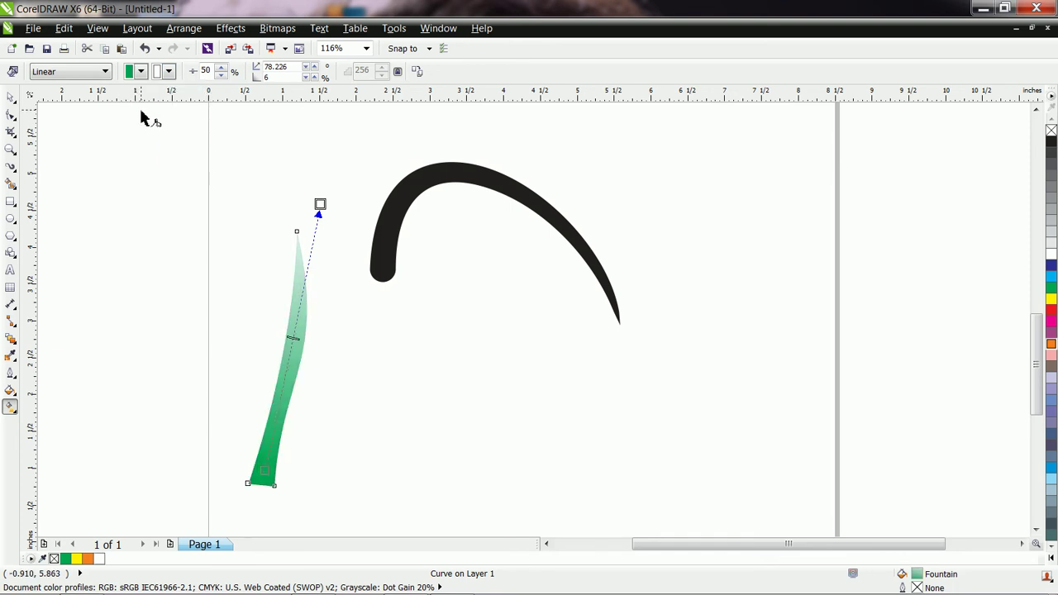
left_click(169, 71)
left_click(179, 108)
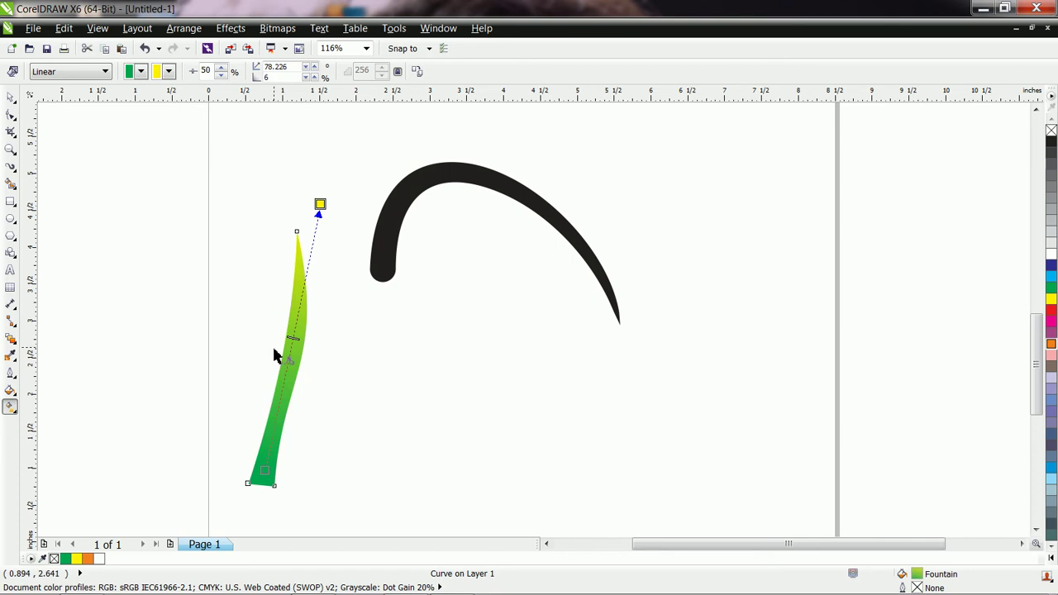
left_click_drag(305, 291, 304, 284)
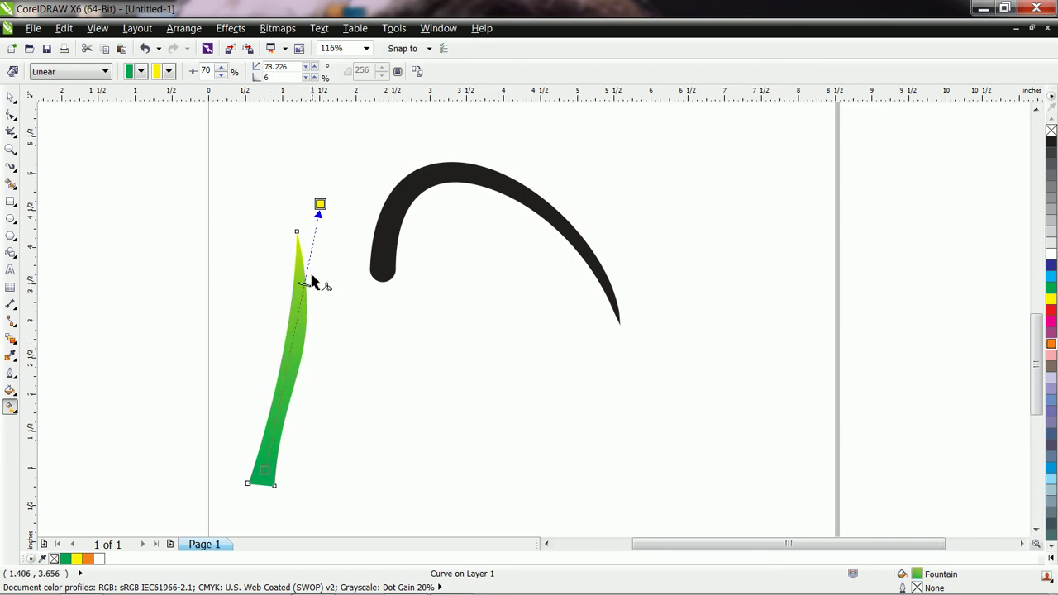
left_click_drag(321, 205, 304, 203)
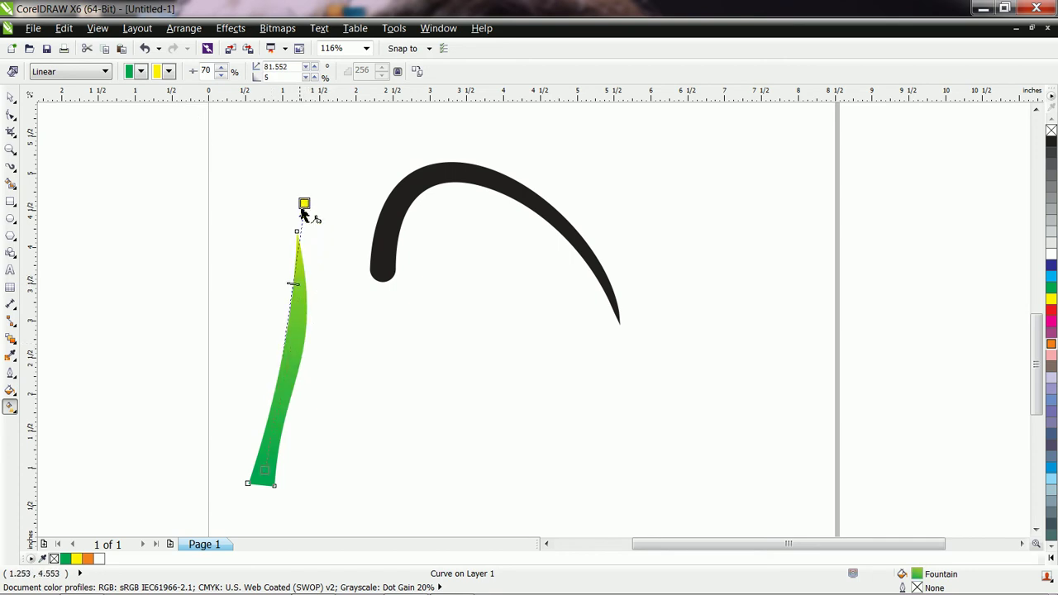
left_click(10, 97)
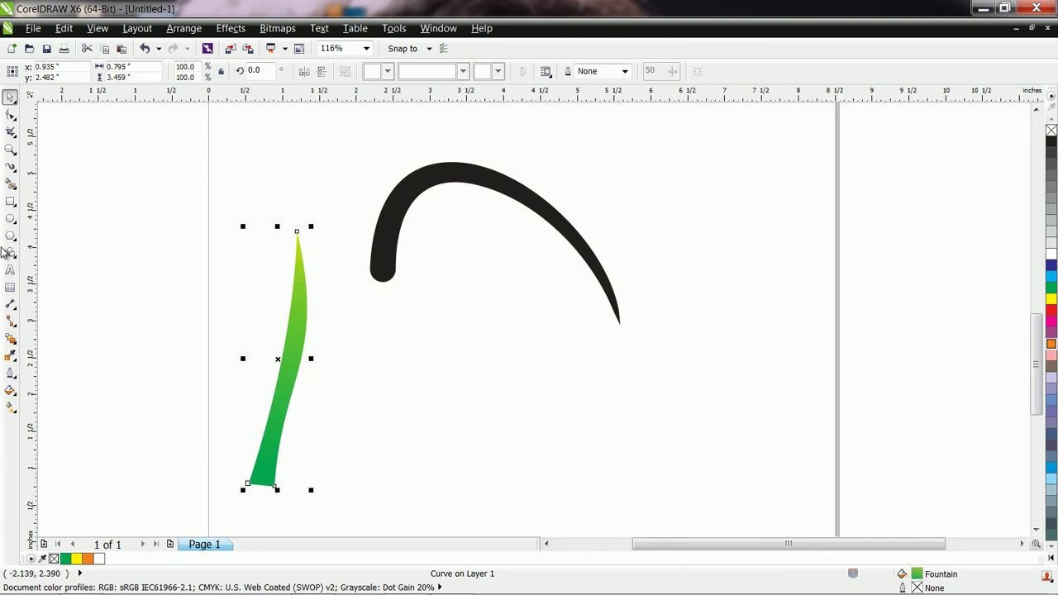
- Pull the leaf's base corner and right-edge curve inward to narrow the blade
left_click(10, 116)
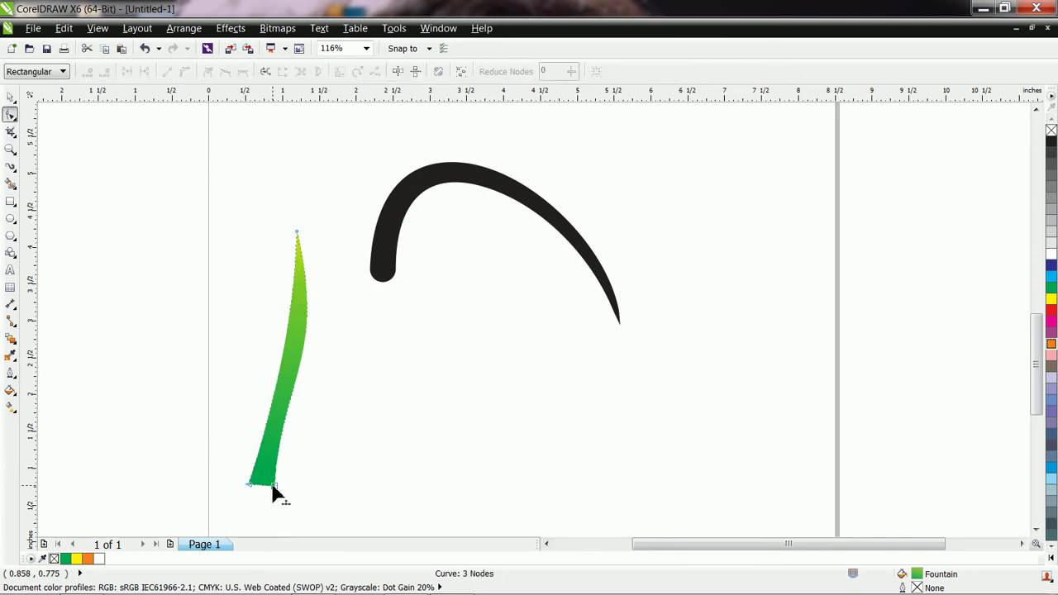
left_click_drag(274, 487, 268, 486)
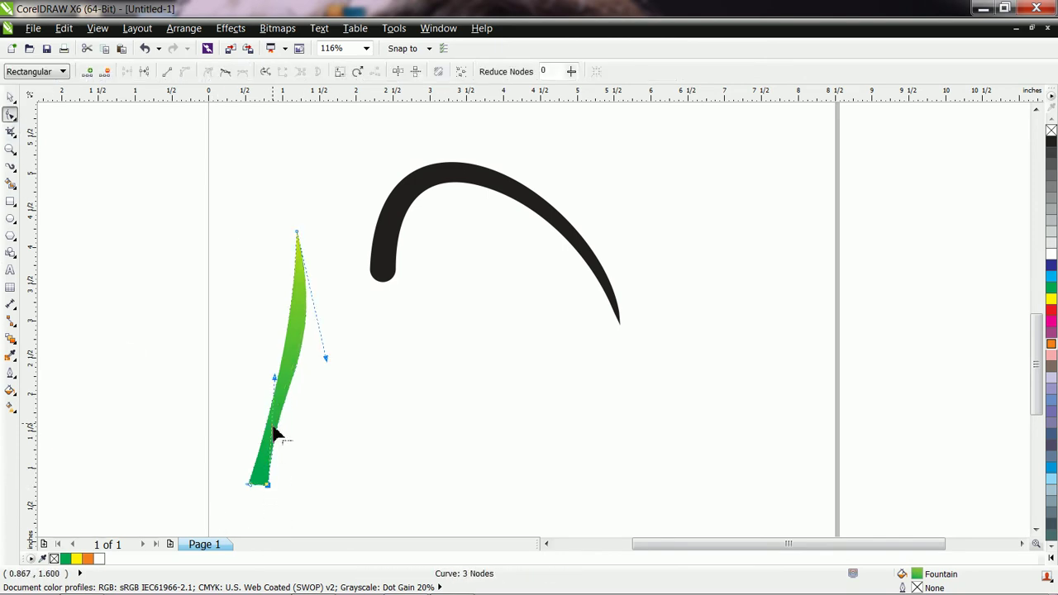
left_click_drag(327, 361, 312, 362)
left_click_drag(255, 488, 262, 490)
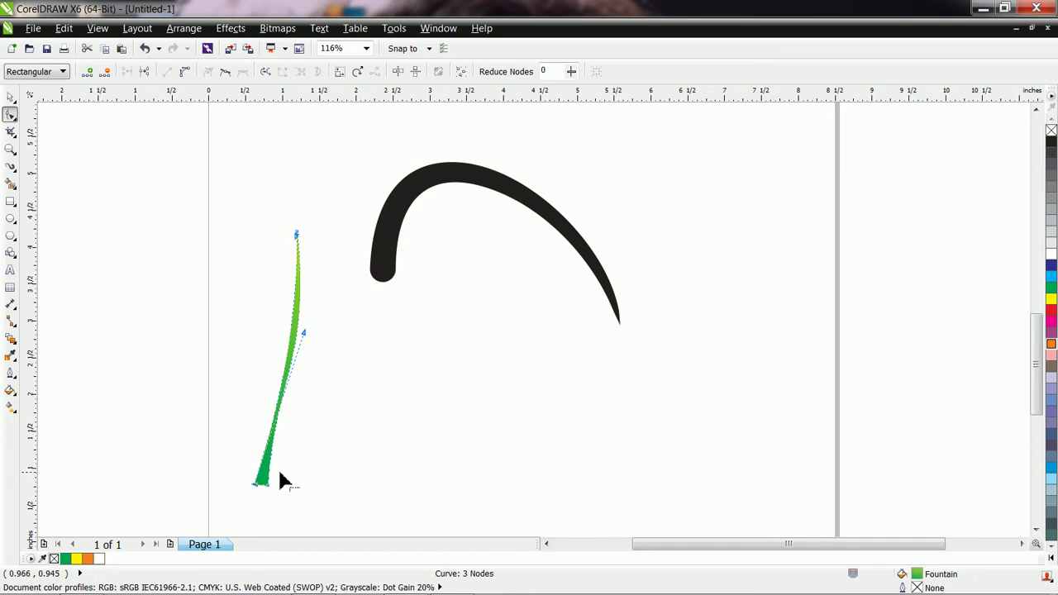
key("ctrl+z")
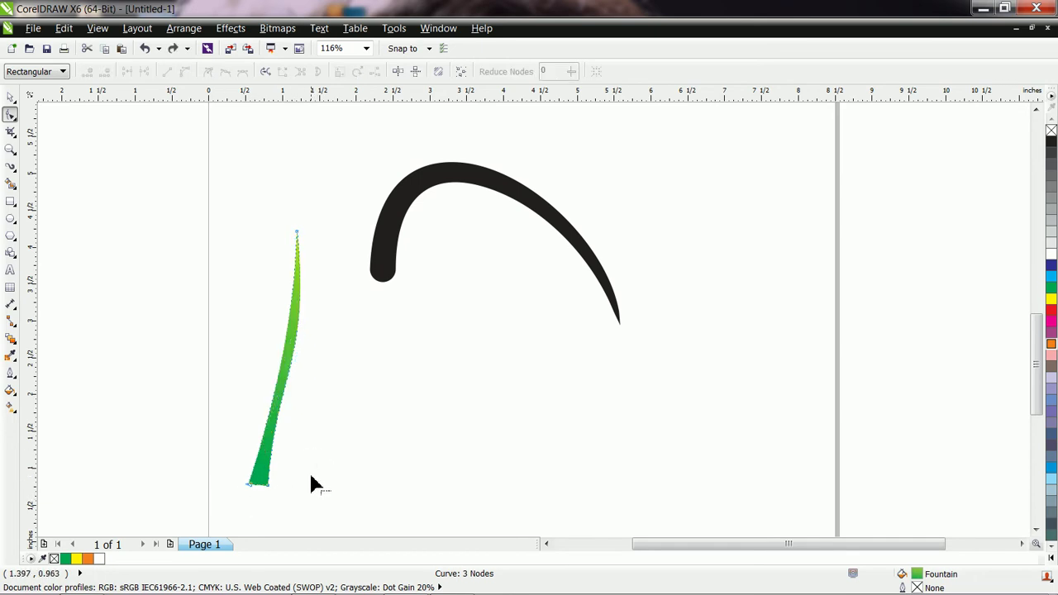
key("space")
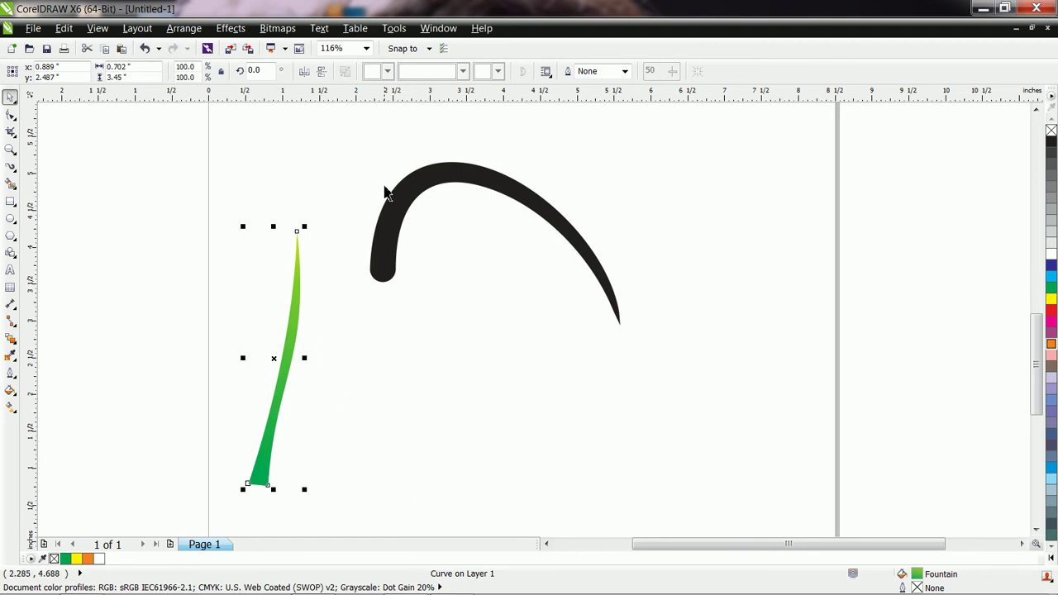
- Mirror a copy of the blade into a V, then tilt the other 18.9° over the shared base
left_click(305, 72)
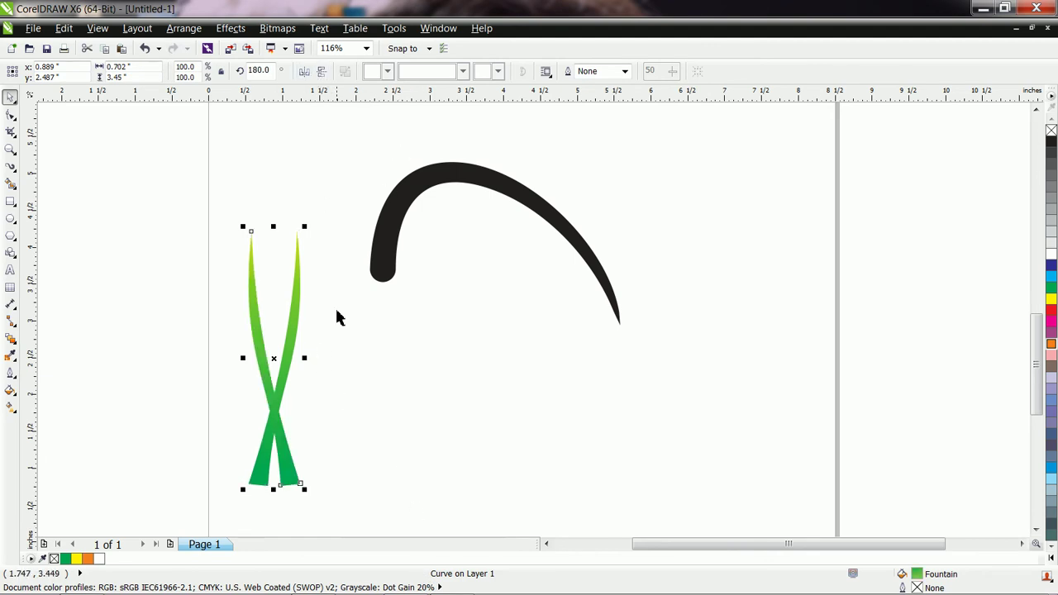
left_click_drag(276, 446, 236, 450)
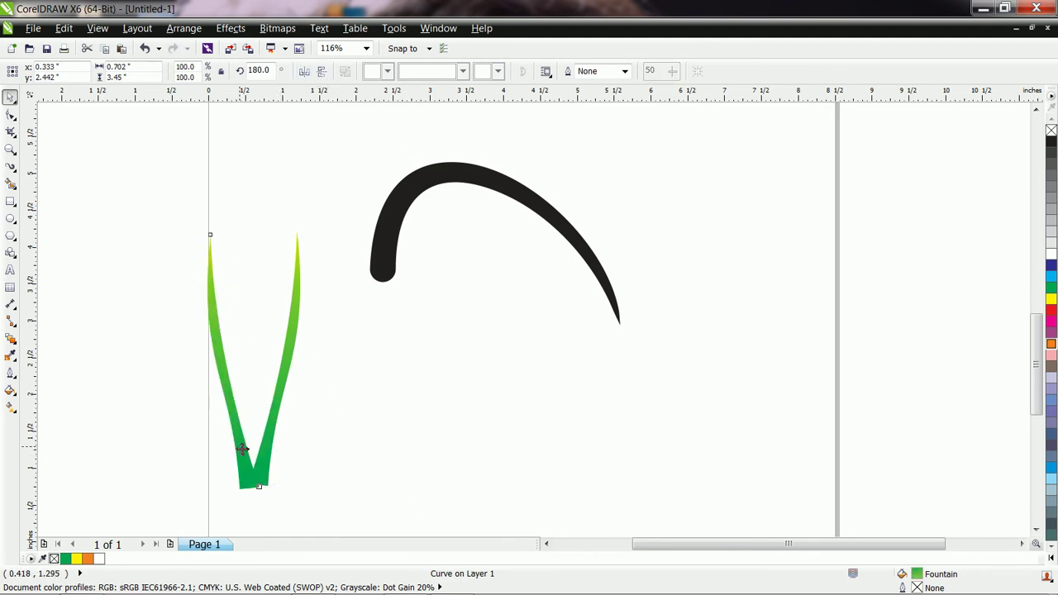
key("Tab")
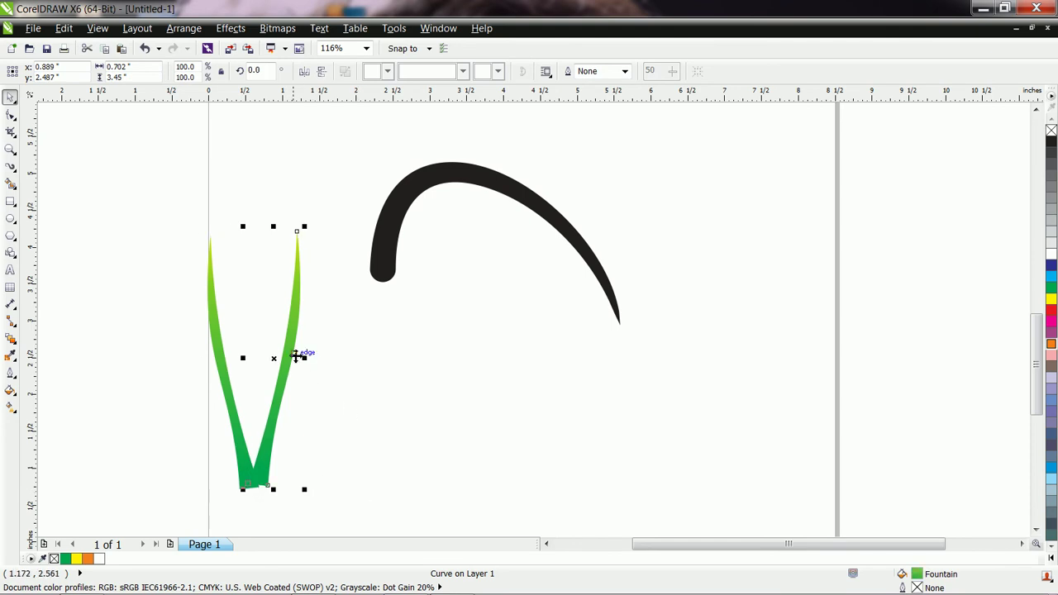
left_click(294, 335)
left_click_drag(308, 230, 269, 232)
left_click_drag(299, 460, 270, 465)
left_click(349, 450)
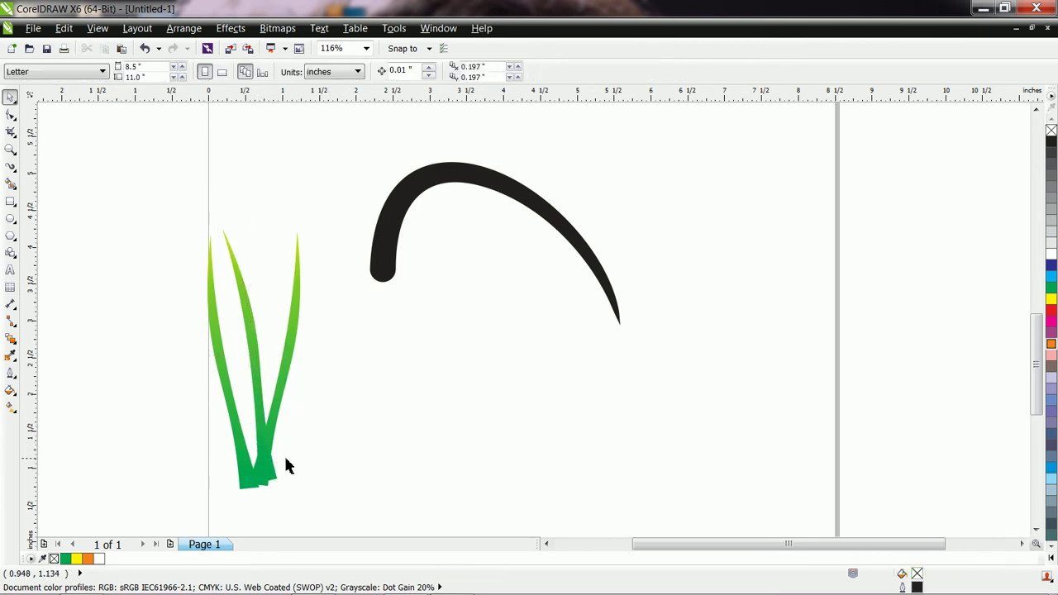
left_click(270, 480)
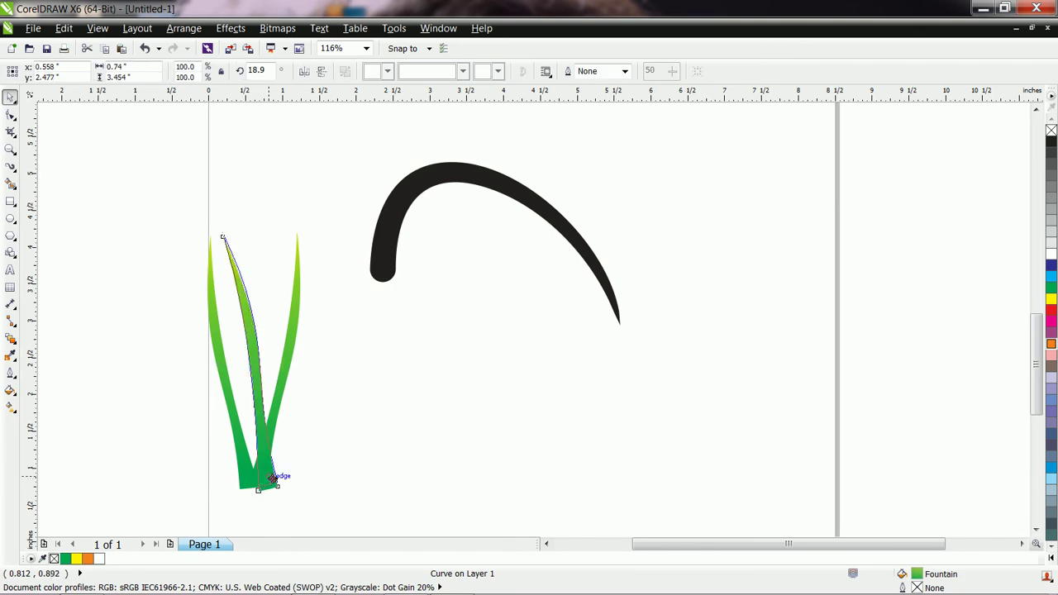
left_click(353, 478)
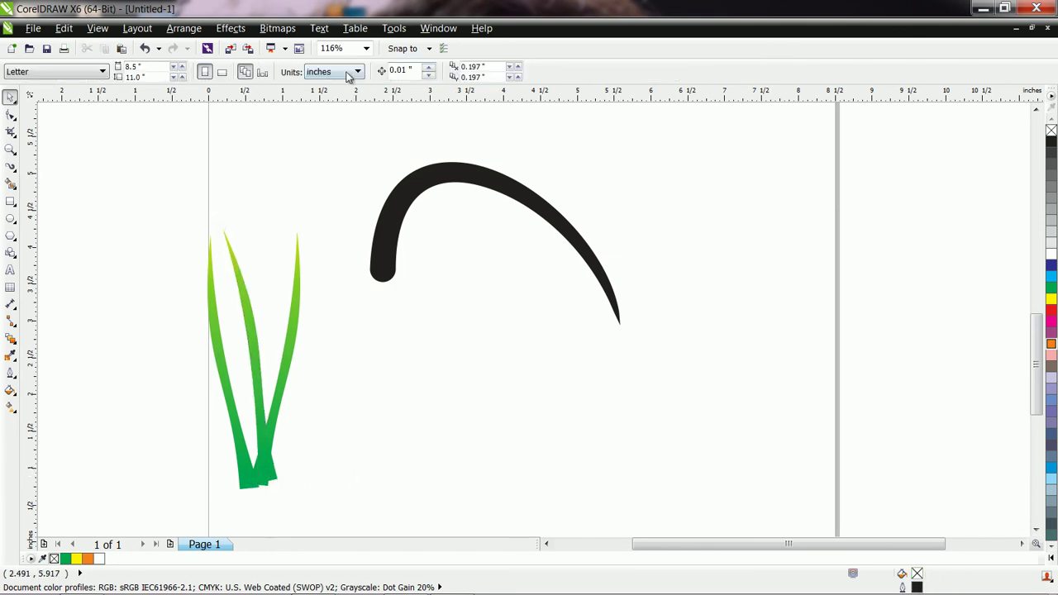
- Open the Artistic Media brush preset list and close it without choosing a preset
left_click(11, 170)
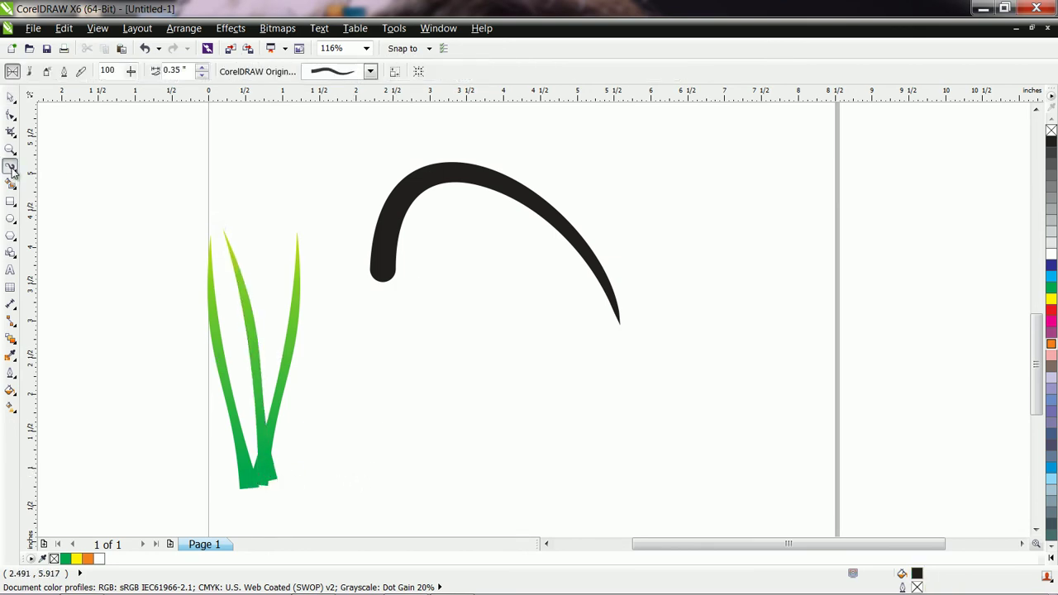
left_click(371, 72)
mouse_move(387, 200)
left_mouse_down()
mouse_move(384, 391)
mouse_move(412, 329)
mouse_move(433, 175)
left_mouse_up()
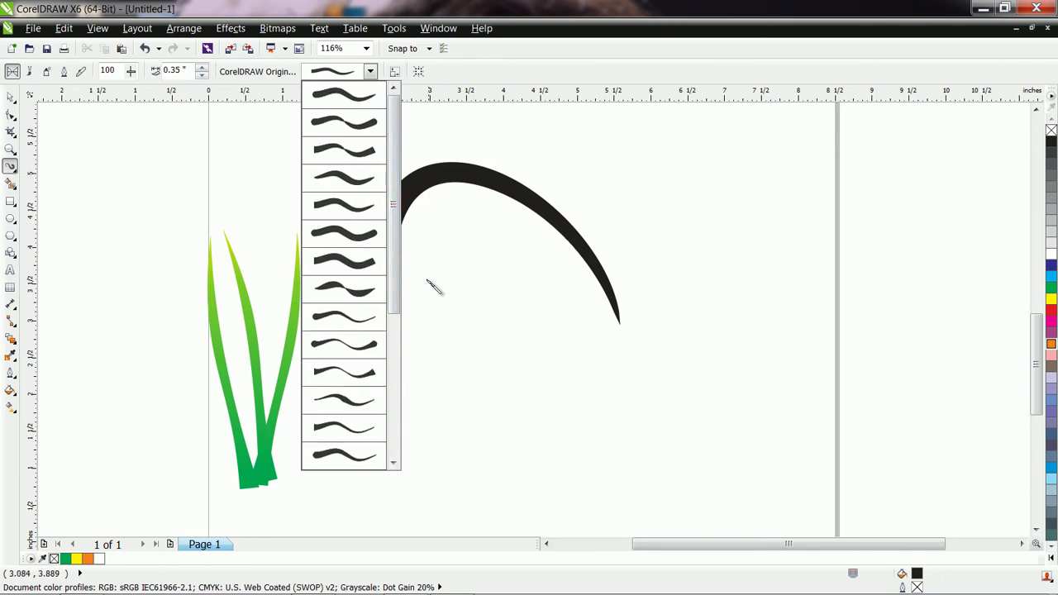
left_click(587, 369)
- Select the black arching brush stroke and delete it
left_click(10, 97)
left_click(511, 191)
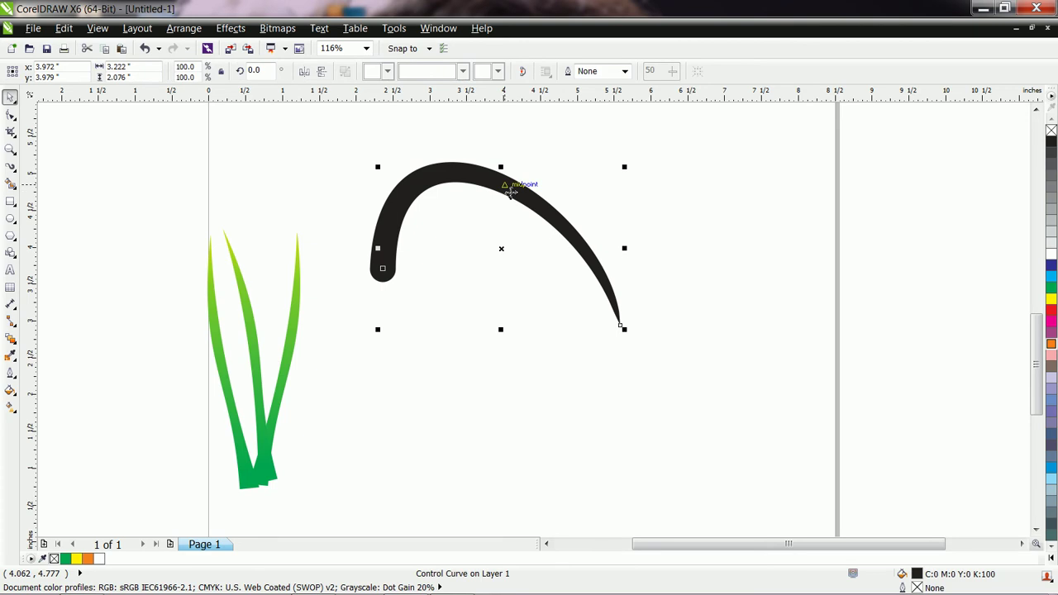
key("Delete")
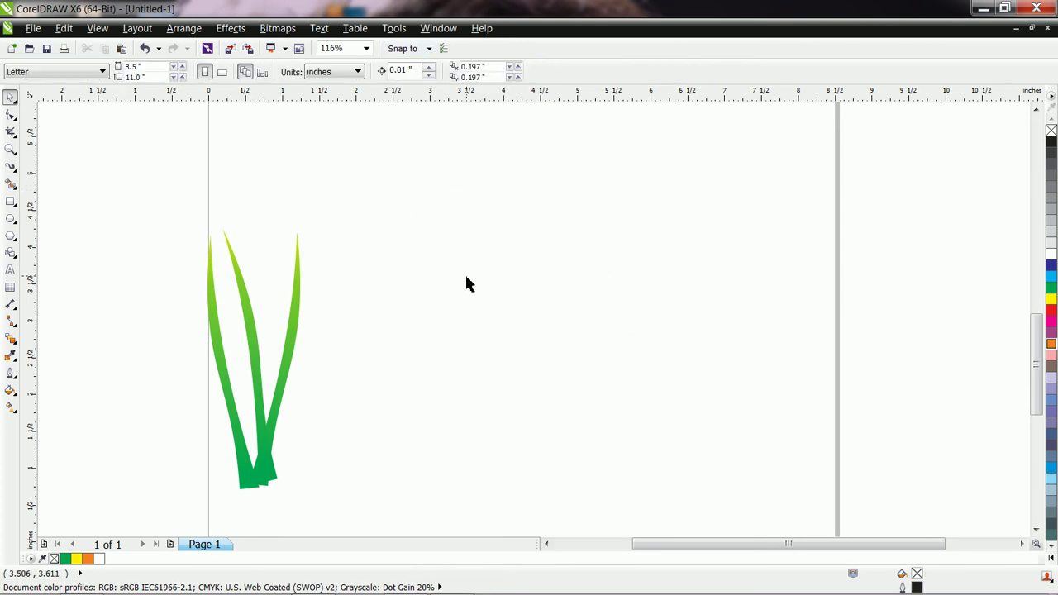
- Draw a closed six-sided pot outline with the Bézier tool to the right of the grass
left_click(15, 176)
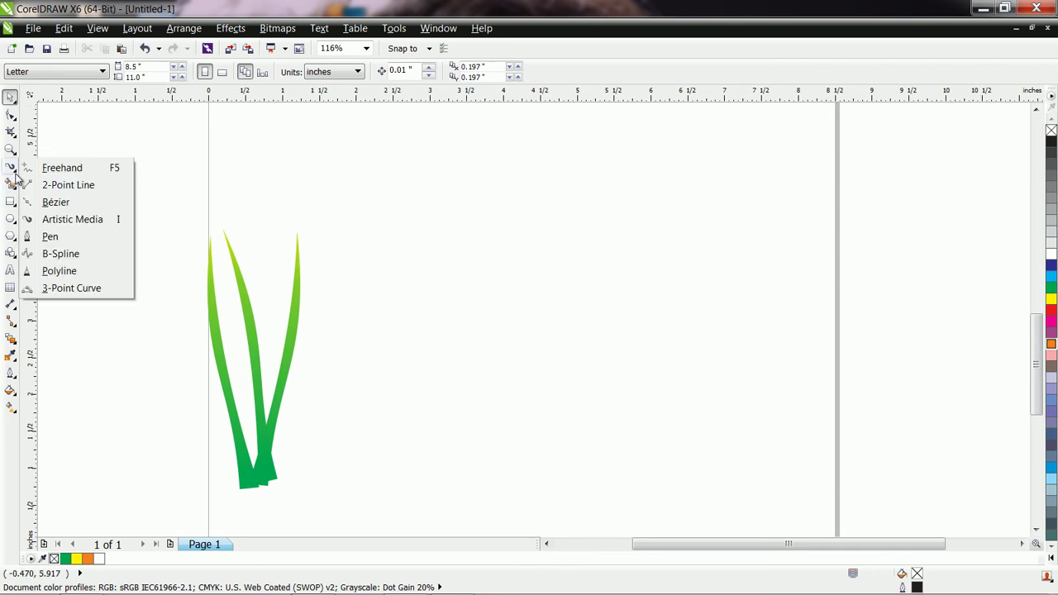
left_click(53, 201)
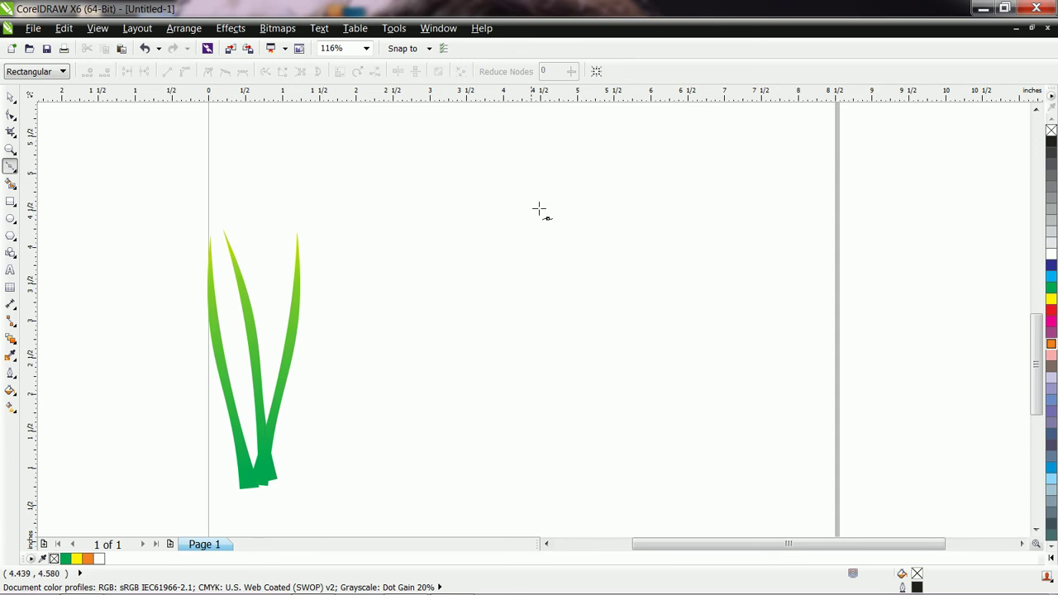
left_click(472, 237)
left_click(553, 203)
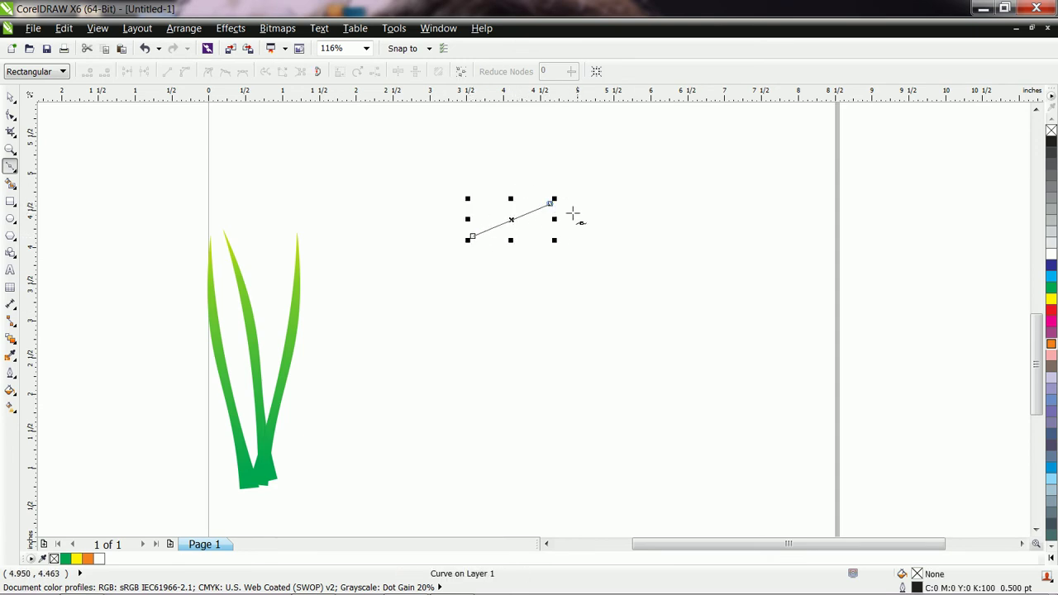
left_click(624, 263)
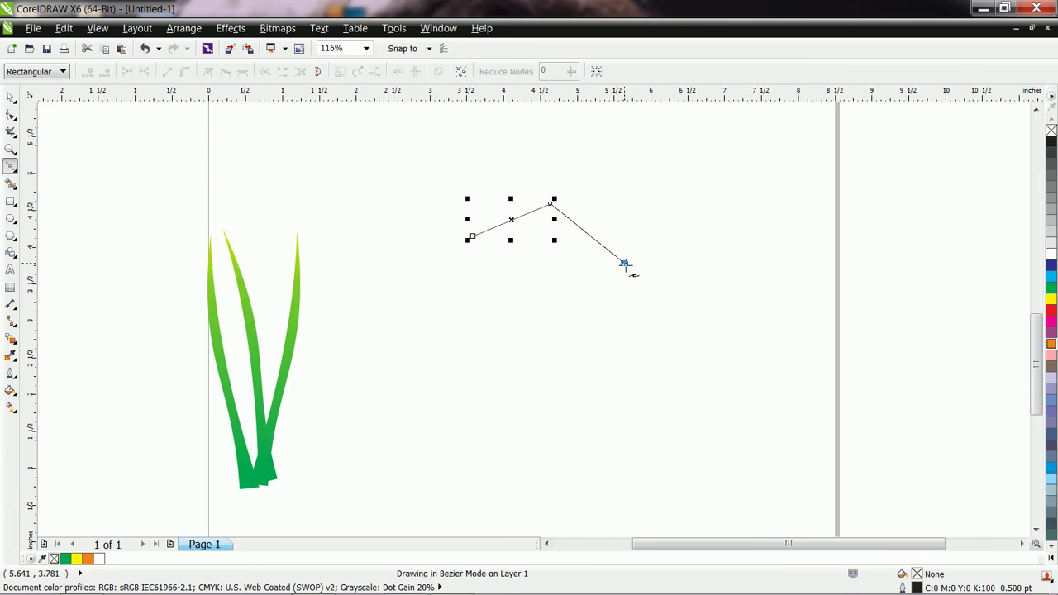
left_click(627, 439)
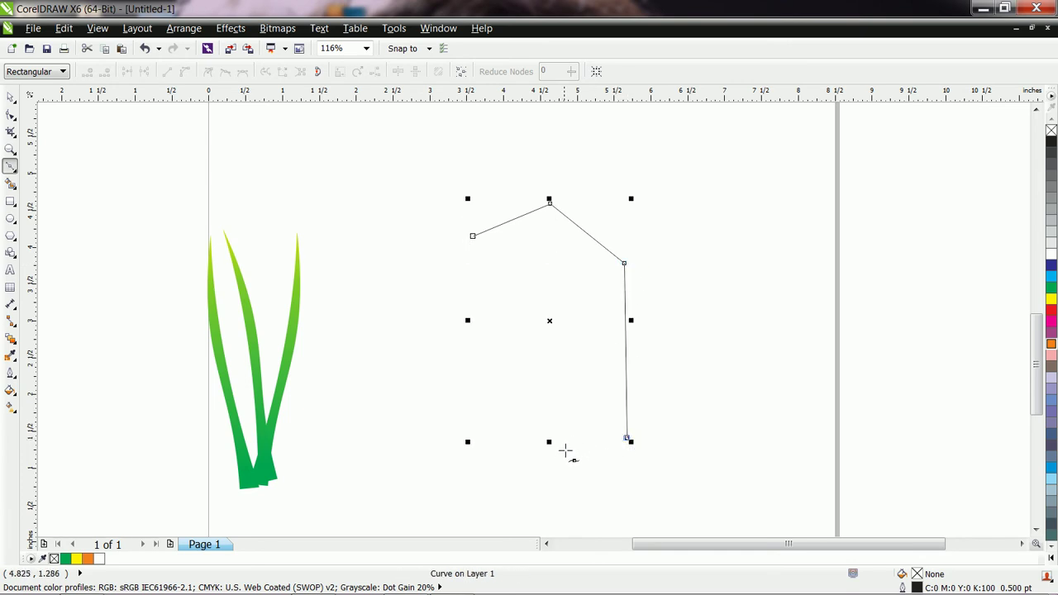
left_click(552, 473)
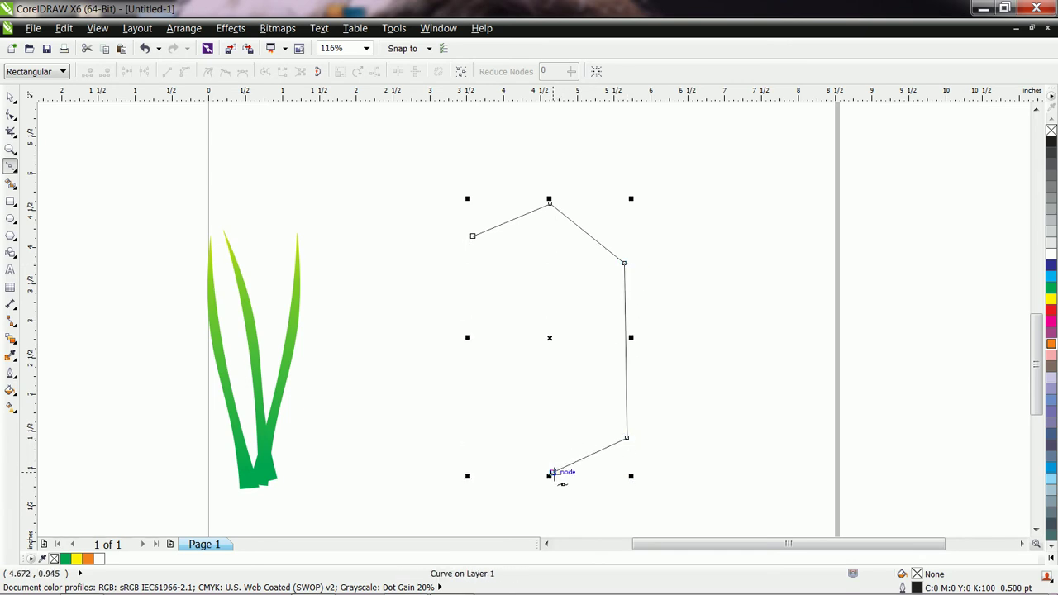
left_click(490, 419)
left_click(473, 236)
- Shift the outline's top-left corner slightly to the right
left_click(11, 114)
left_click_drag(473, 237, 481, 235)
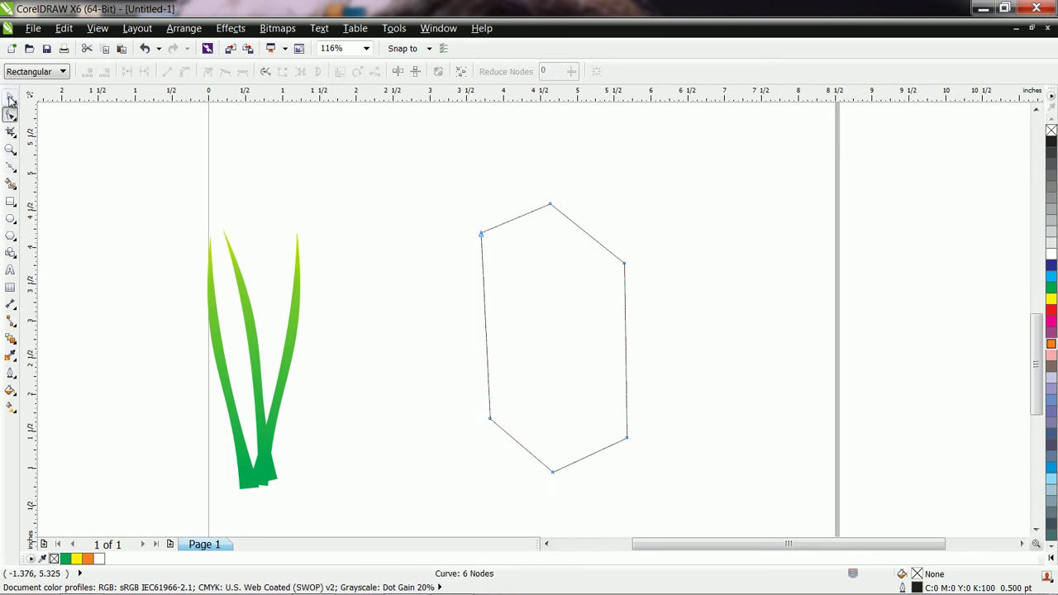
left_click(11, 165)
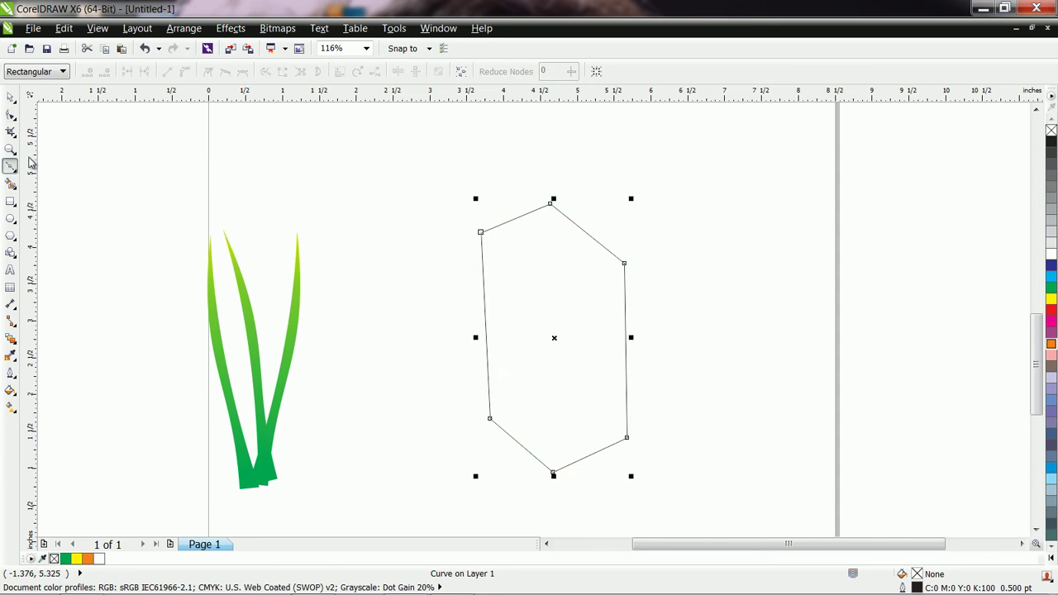
left_click(16, 171)
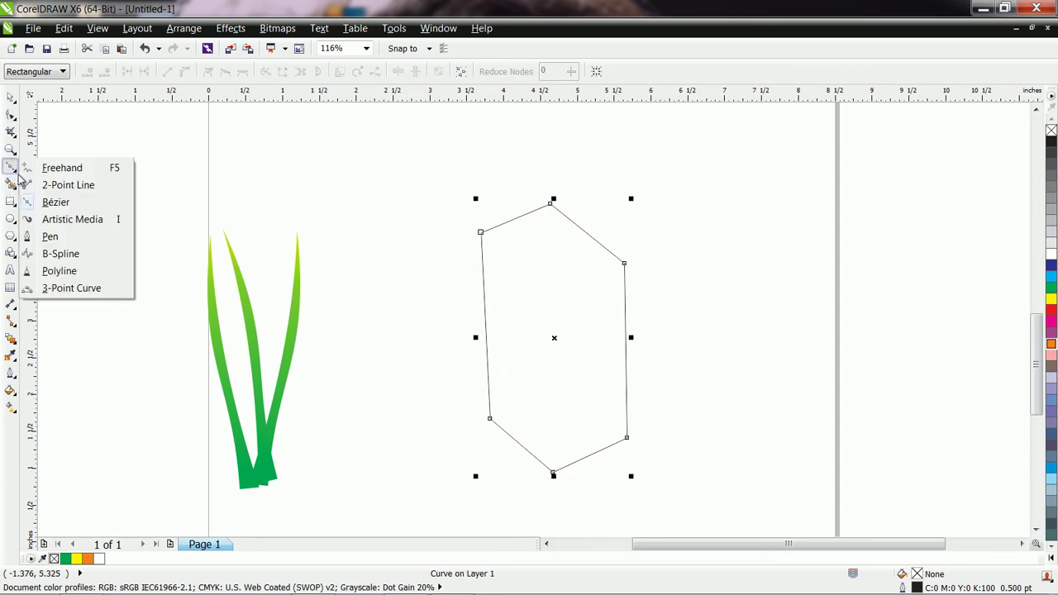
left_click(53, 220)
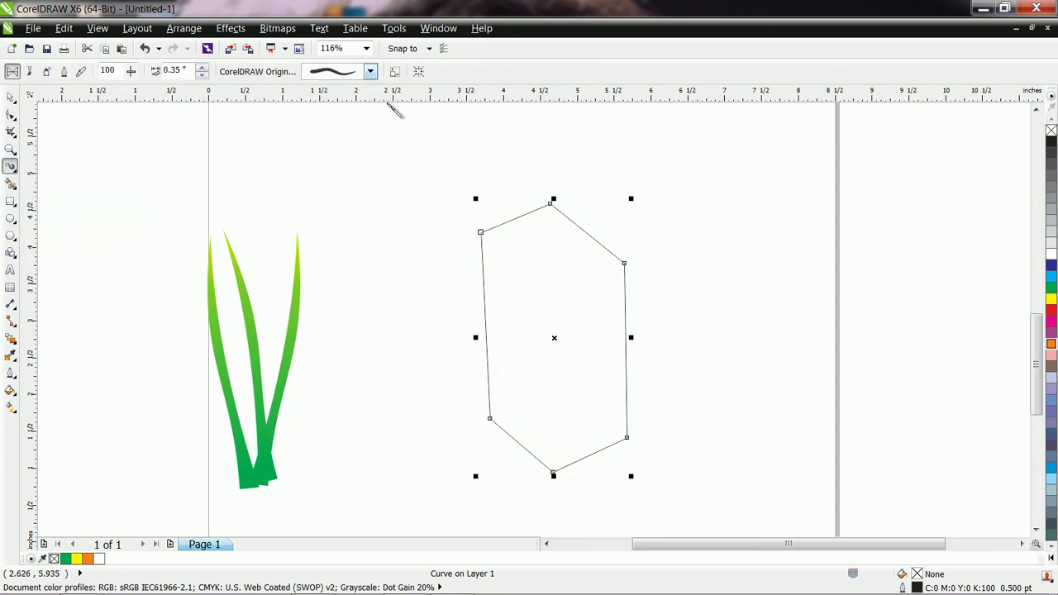
left_click(382, 186)
left_click(370, 71)
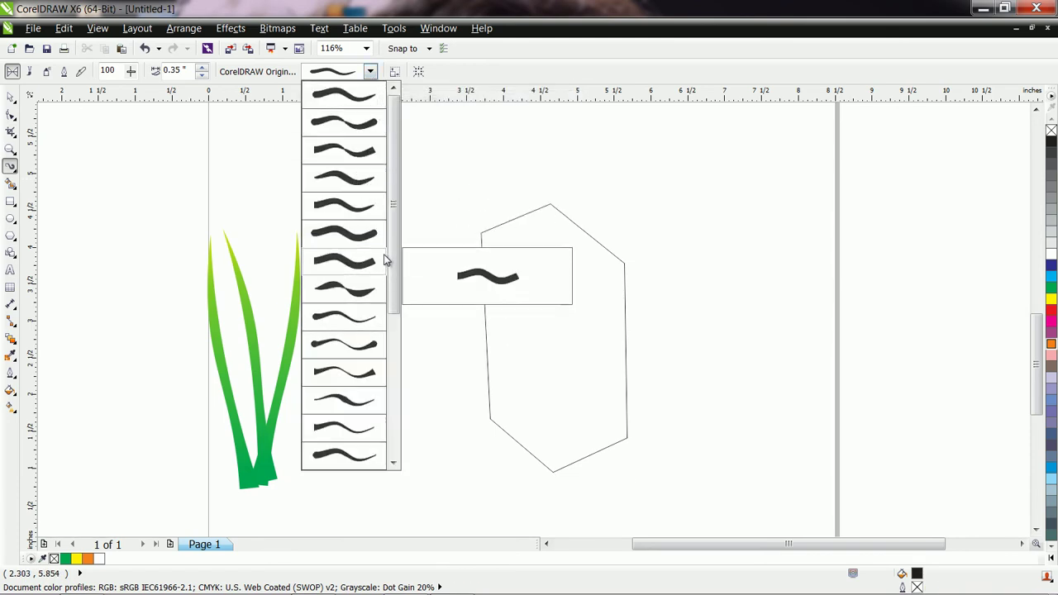
left_click_drag(393, 211, 405, 264)
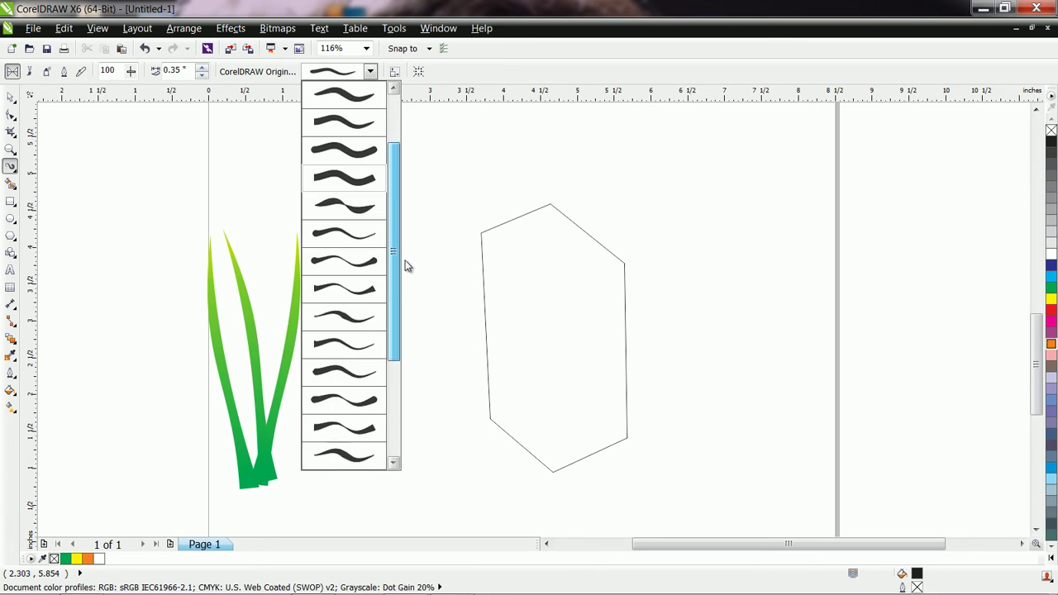
left_click(346, 351)
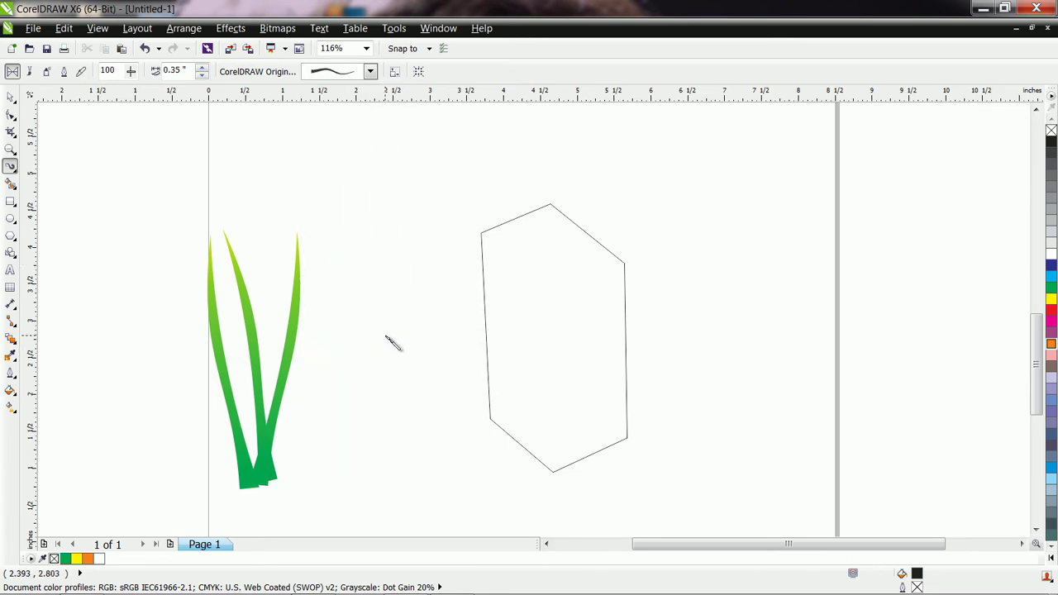
left_click_drag(482, 235, 559, 210)
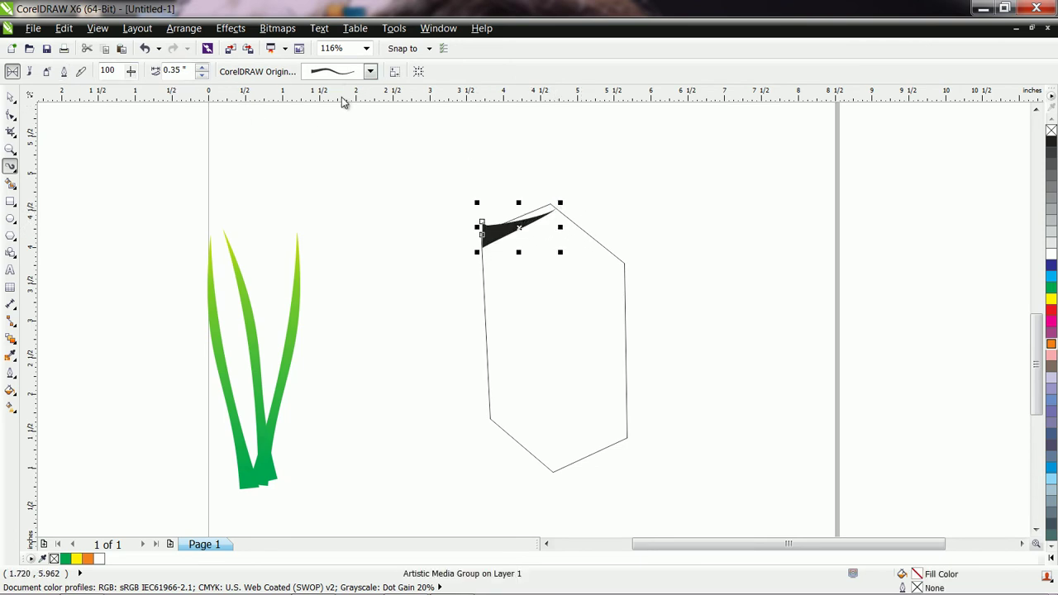
left_click(200, 76)
left_click(201, 75)
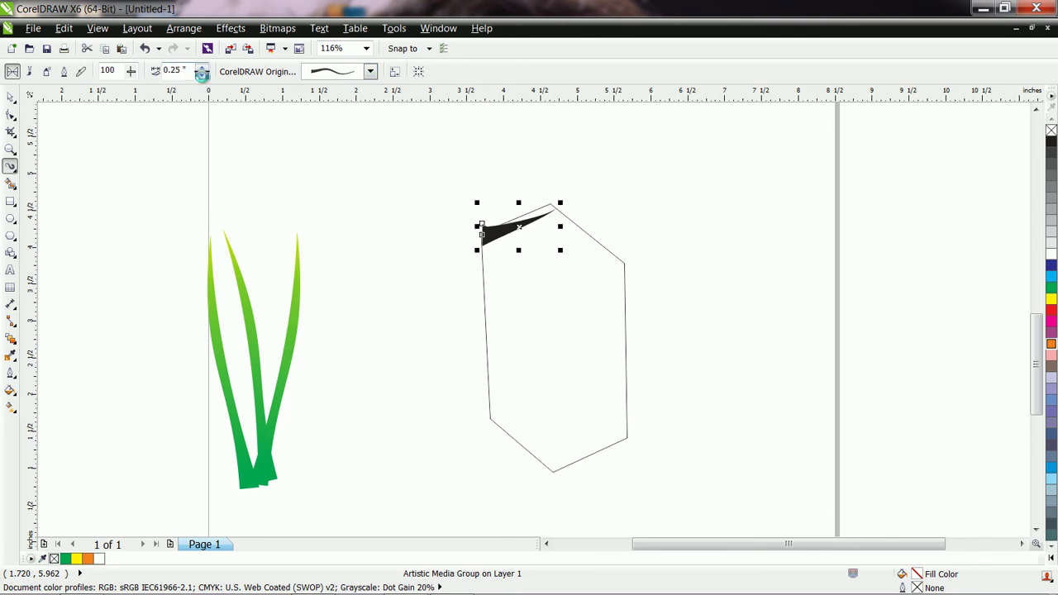
mouse_move(521, 229)
left_mouse_down()
mouse_move(522, 198)
mouse_move(518, 223)
mouse_move(571, 228)
mouse_move(628, 275)
mouse_move(619, 270)
mouse_move(628, 440)
mouse_move(556, 475)
left_mouse_up()
key("ctrl+z")
key("ctrl+z")
key("ctrl+z")
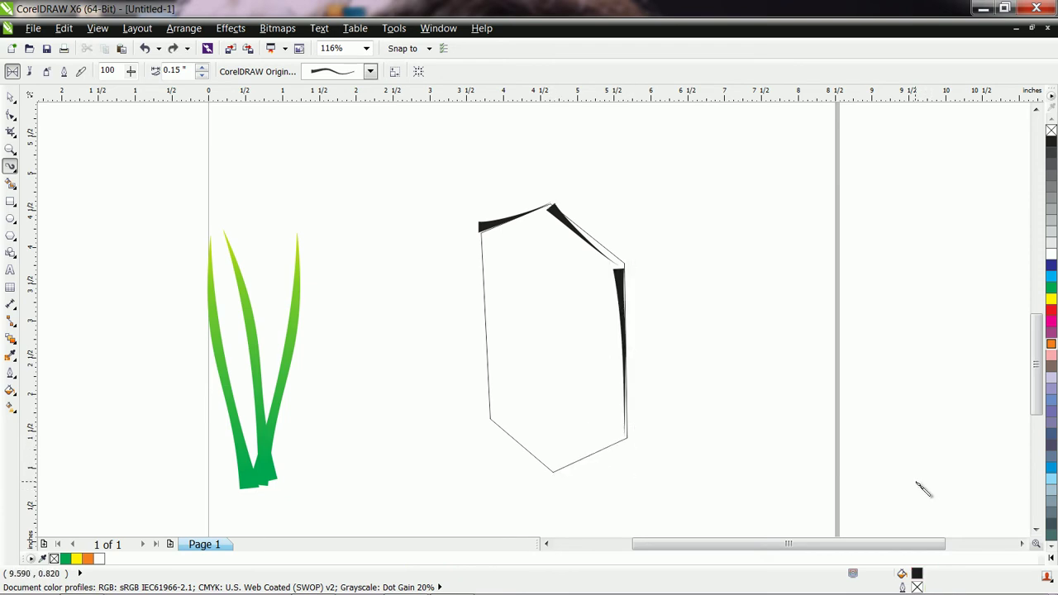
key("ctrl+z")
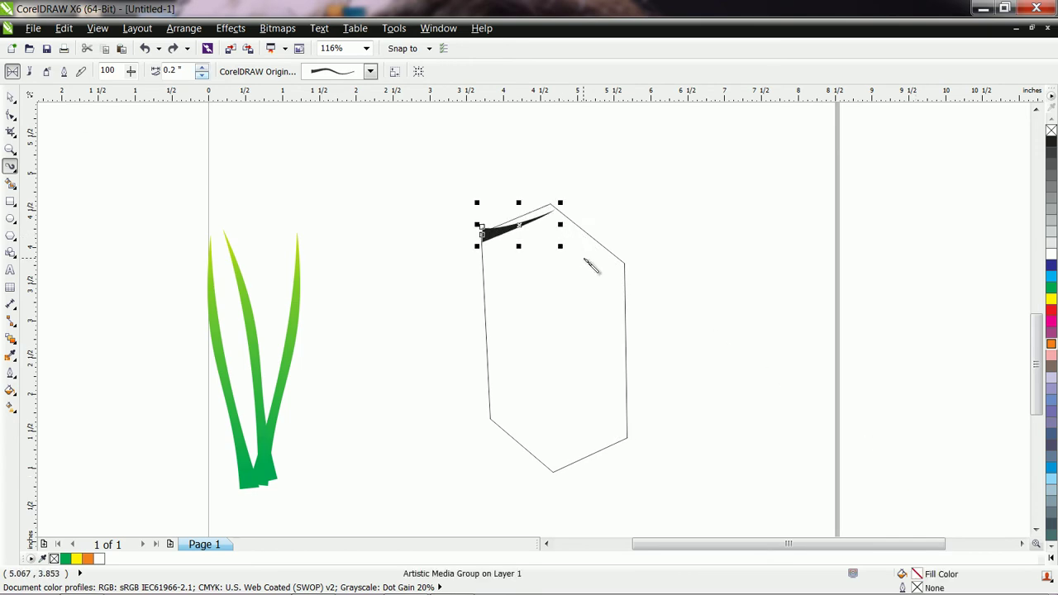
key("Delete")
key("space")
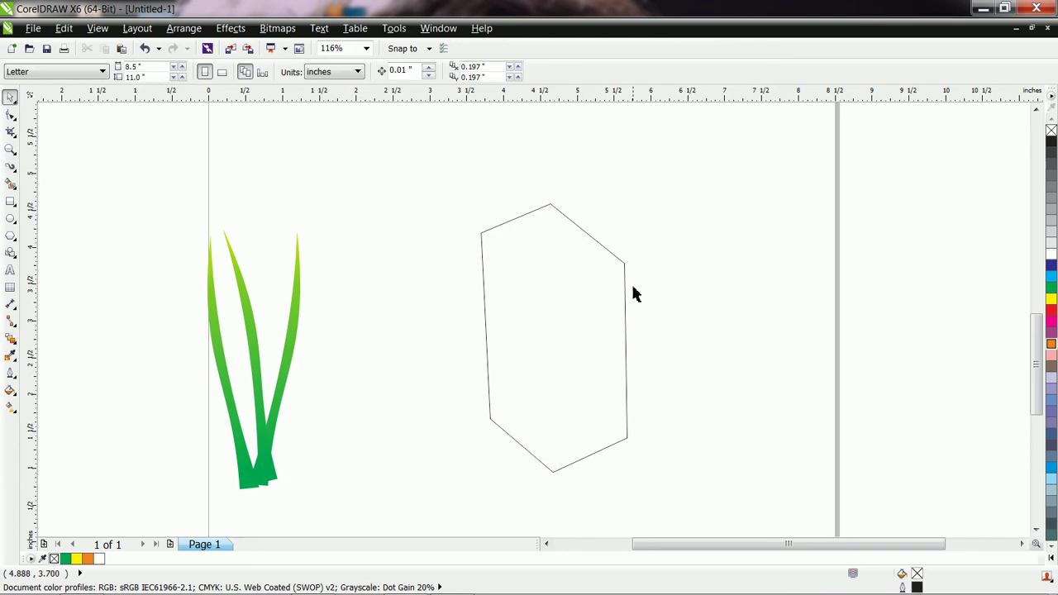
- Select the hexagonal pot and browse textures such as Algae, Wool and Rock Face in Texture Fill
left_click(589, 310)
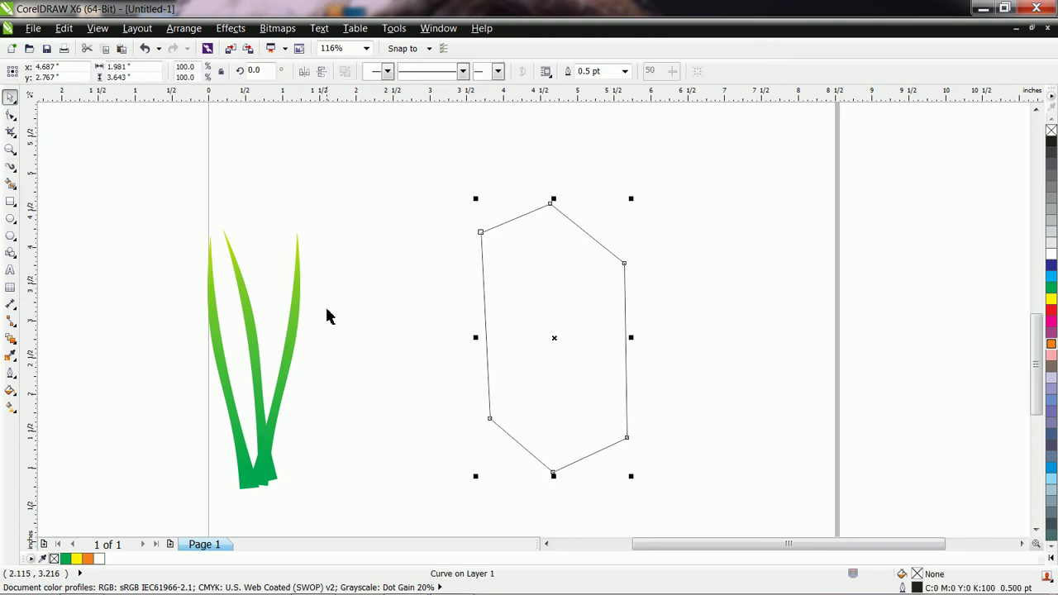
left_click(13, 416)
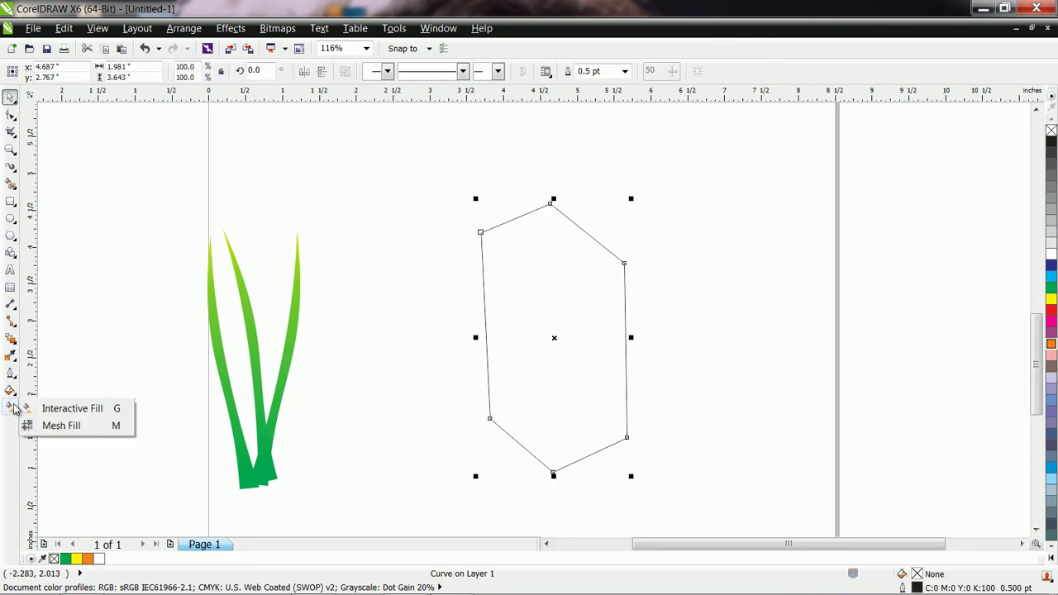
left_click(11, 392)
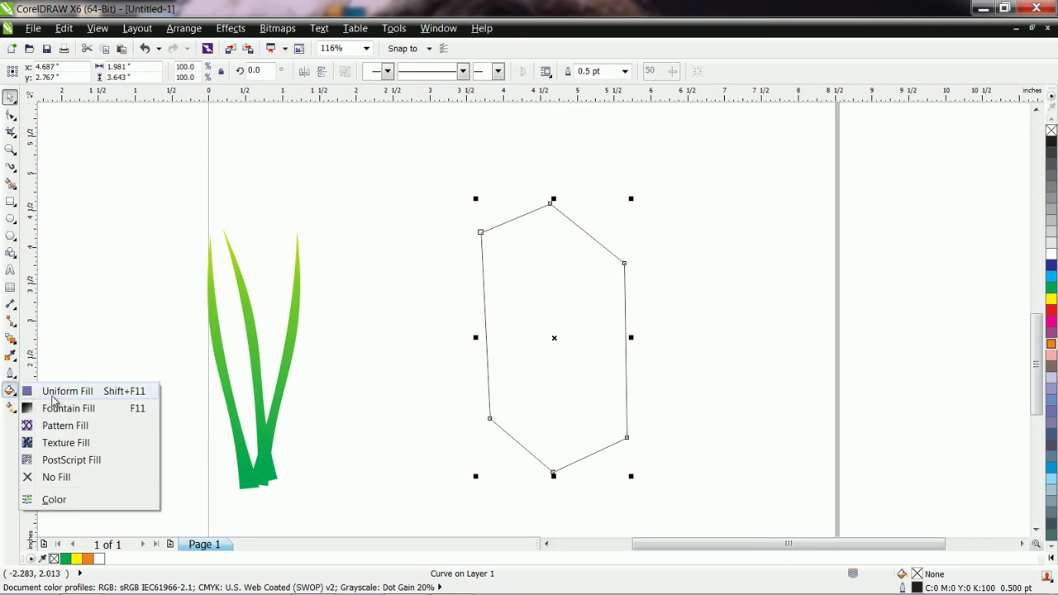
left_click(76, 443)
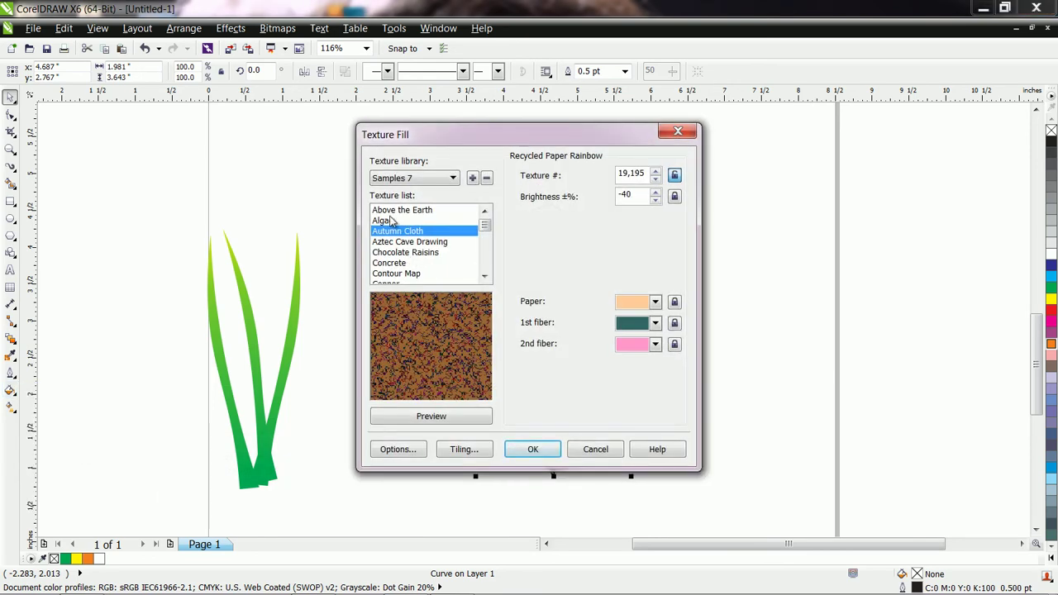
left_click(393, 220)
left_click_drag(484, 225, 484, 265)
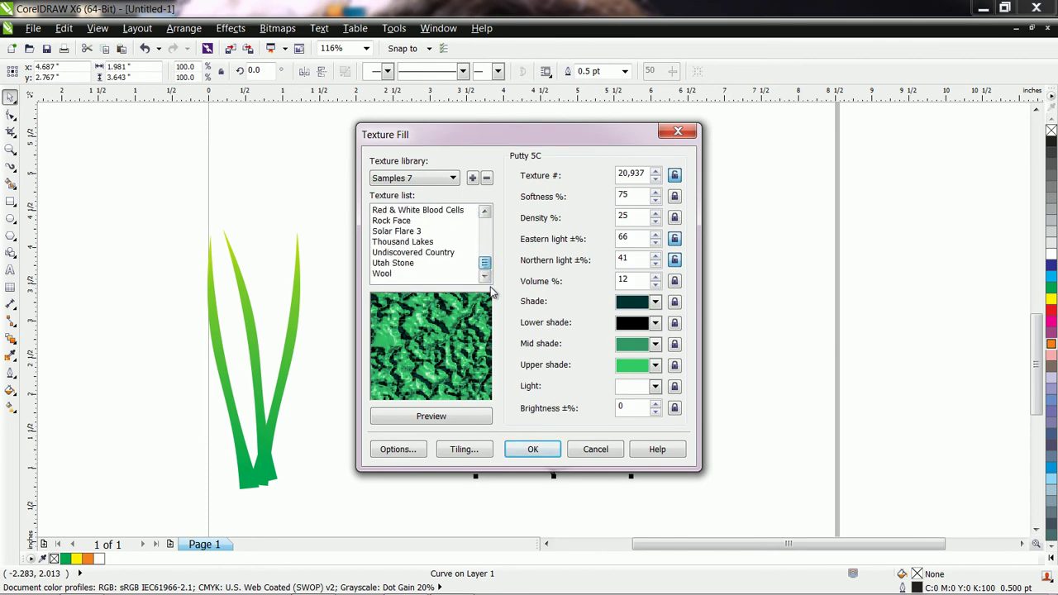
left_click(416, 276)
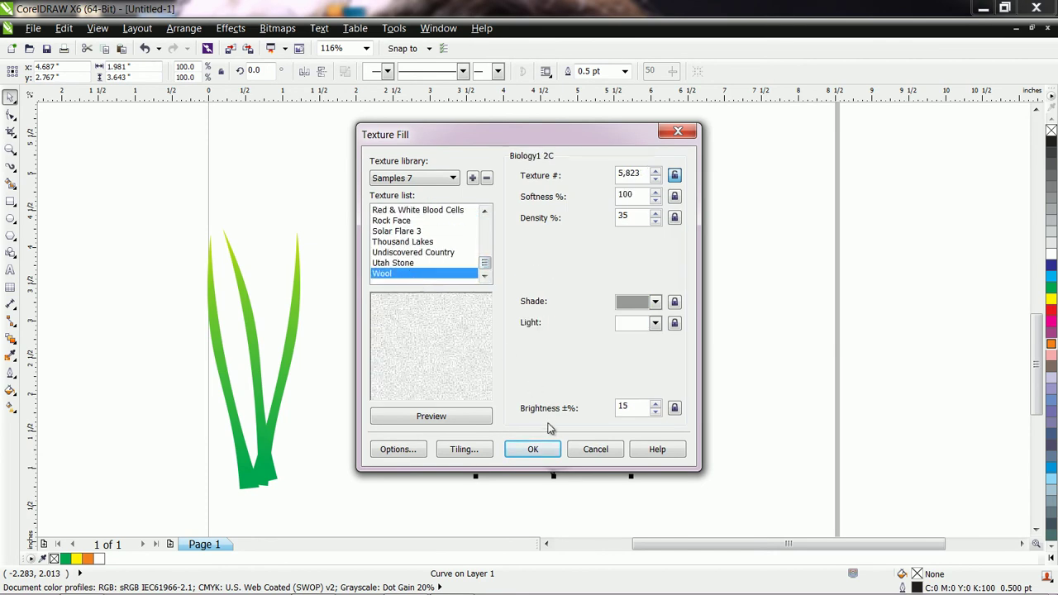
left_click(415, 263)
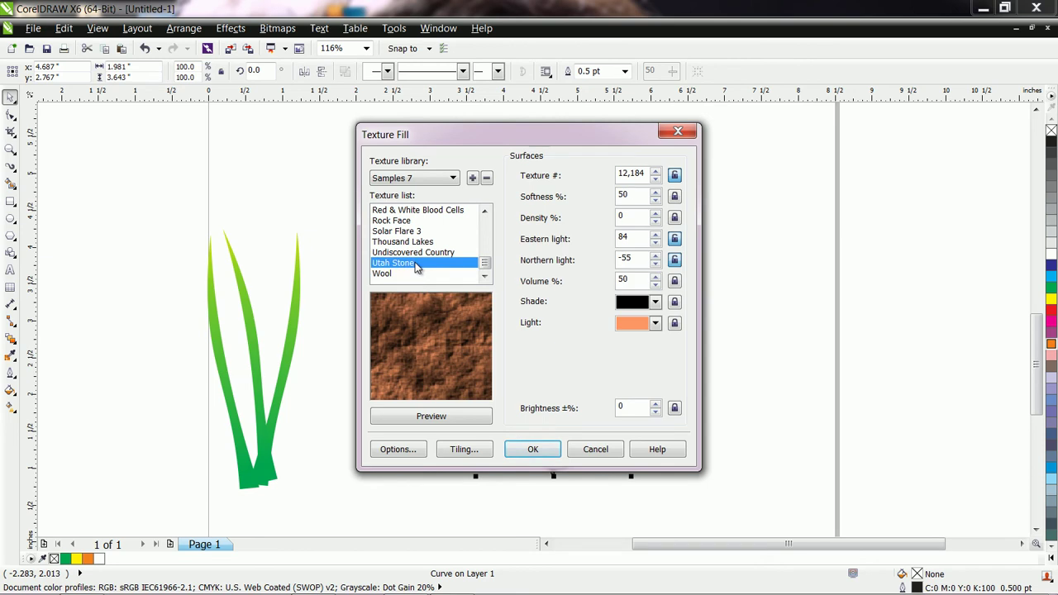
left_click(412, 252)
left_click(413, 221)
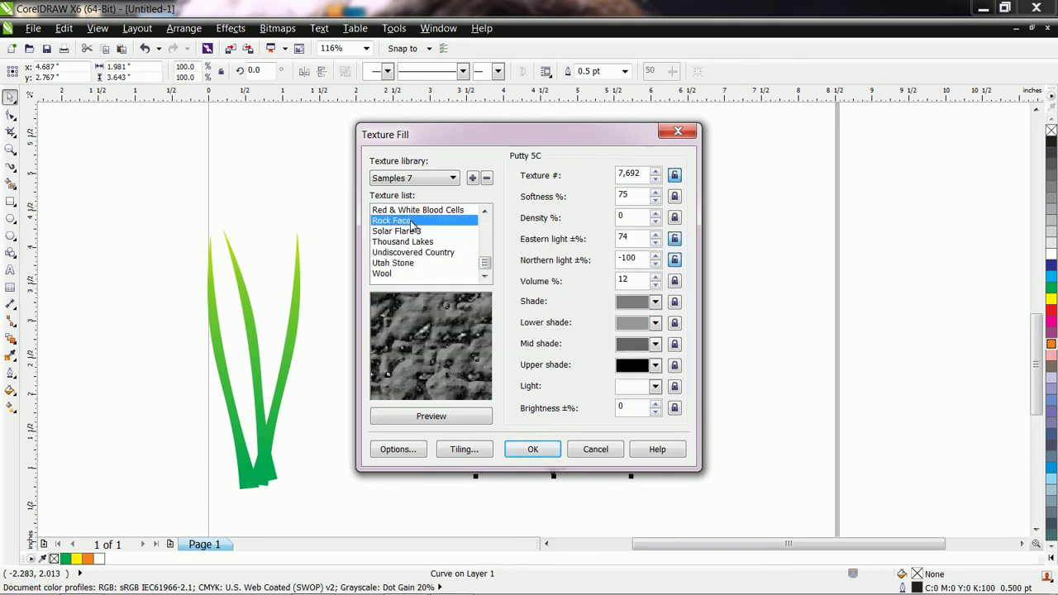
left_click_drag(487, 264, 486, 217)
left_click(397, 219)
- Apply the Autumn Cloth texture with an orange first fibre and a yellow second fibre
left_click(397, 231)
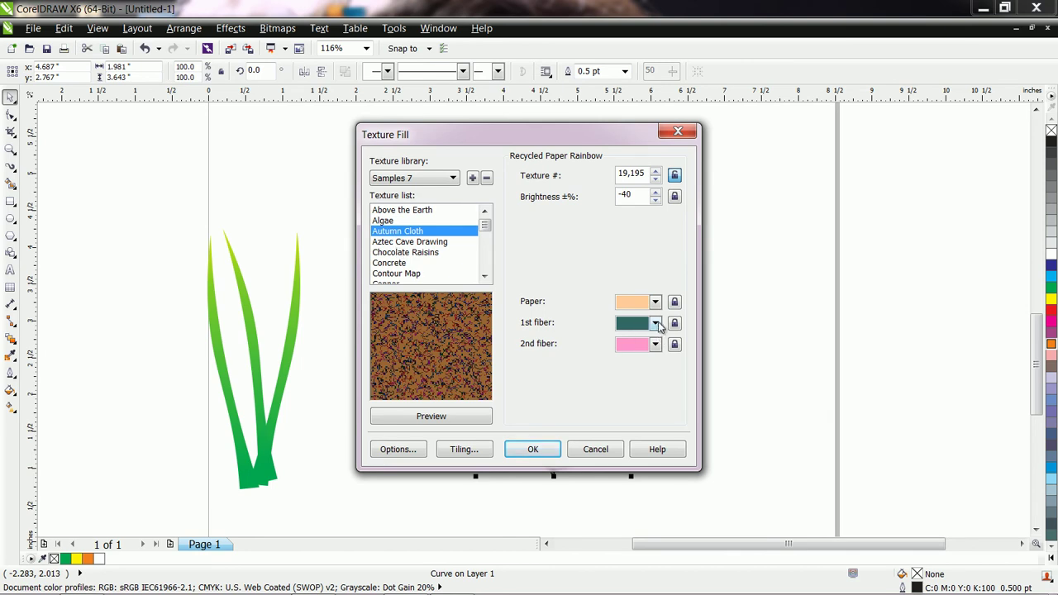
left_click(657, 325)
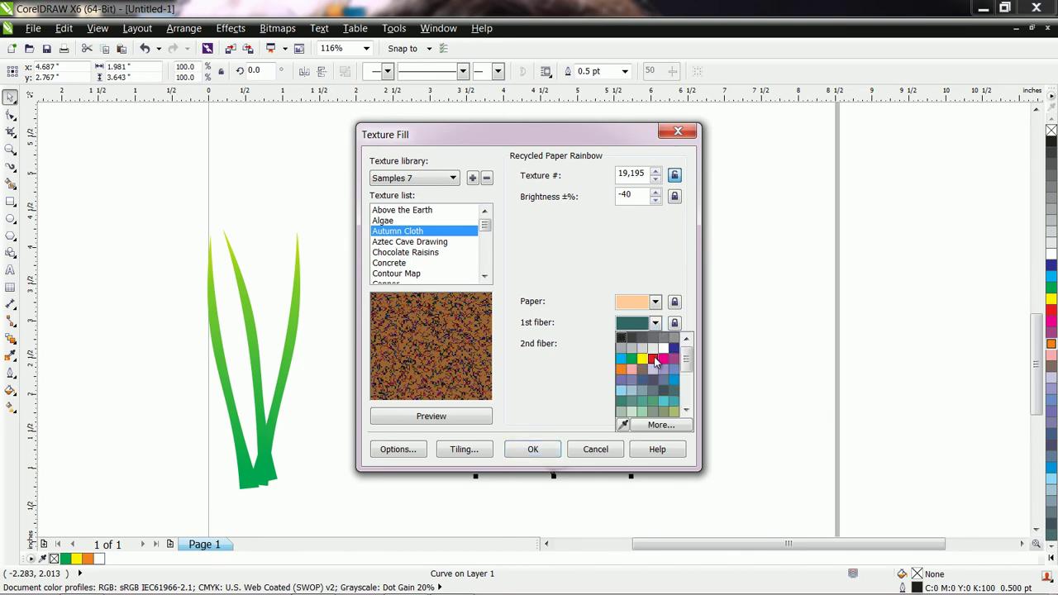
left_click(626, 377)
left_click(435, 419)
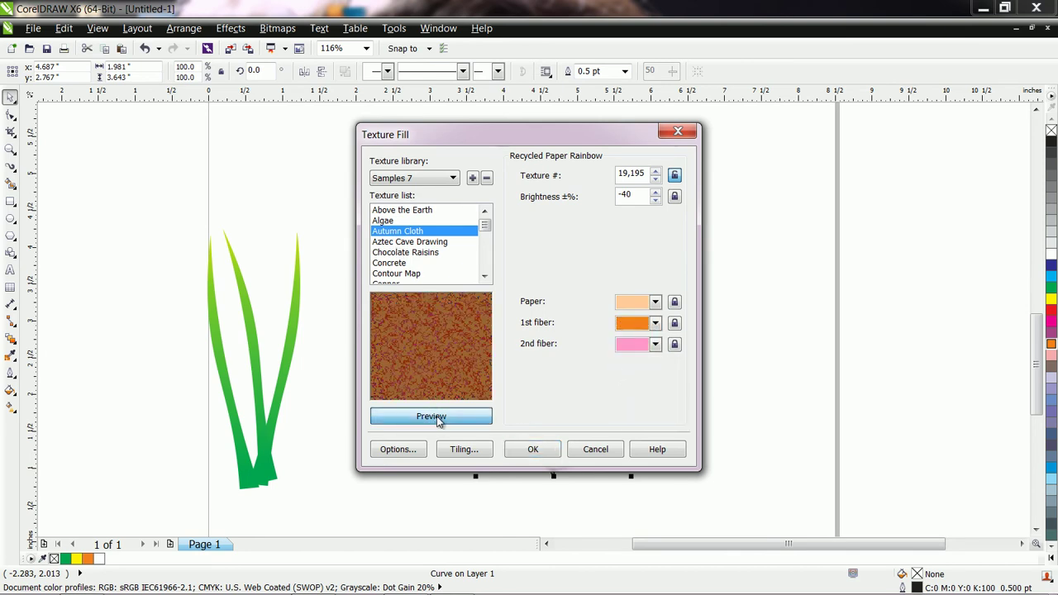
left_click(658, 347)
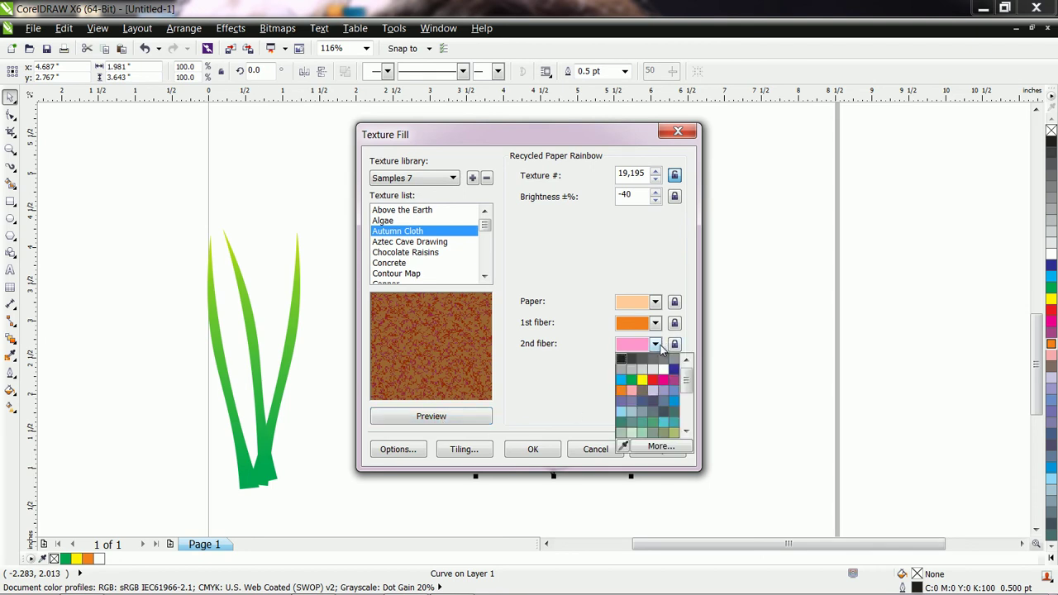
left_click(643, 380)
left_click(454, 419)
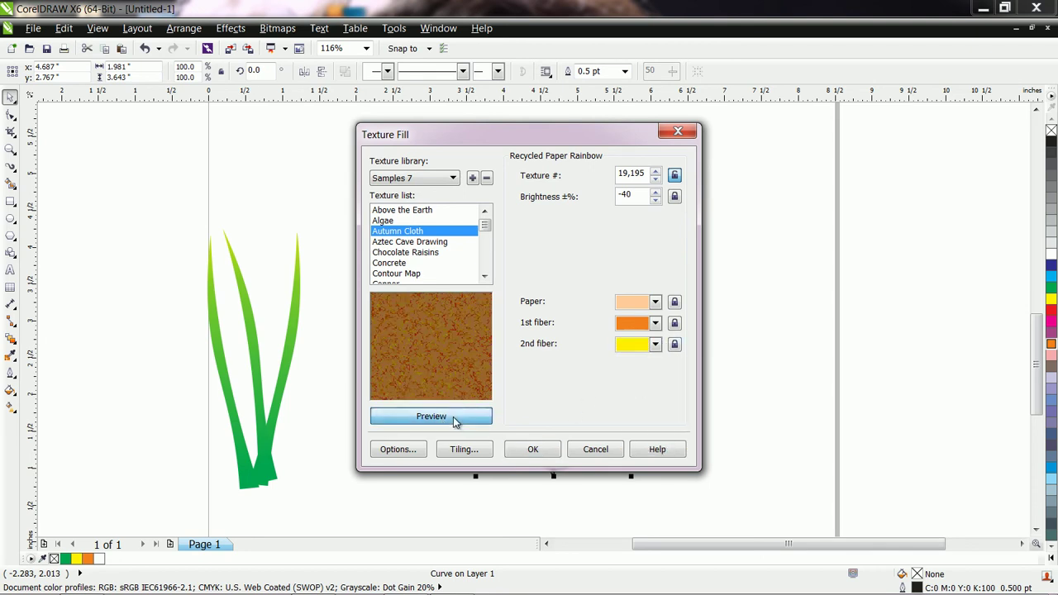
left_click(533, 449)
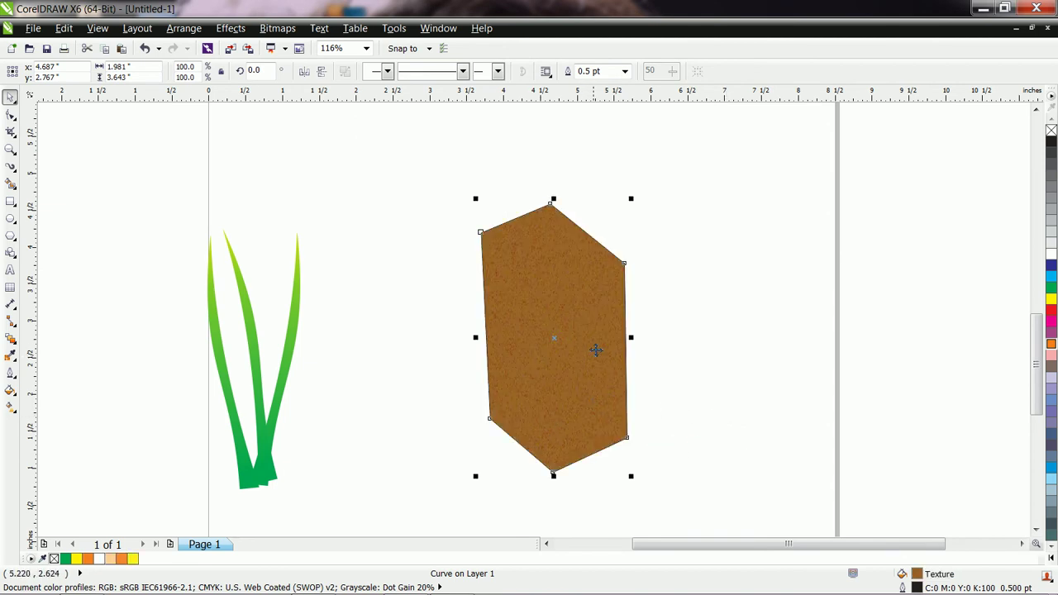
left_click(10, 165)
- Remove the heavy brush border from the pot and choose a tapered brush stroke preset instead
left_click(369, 72)
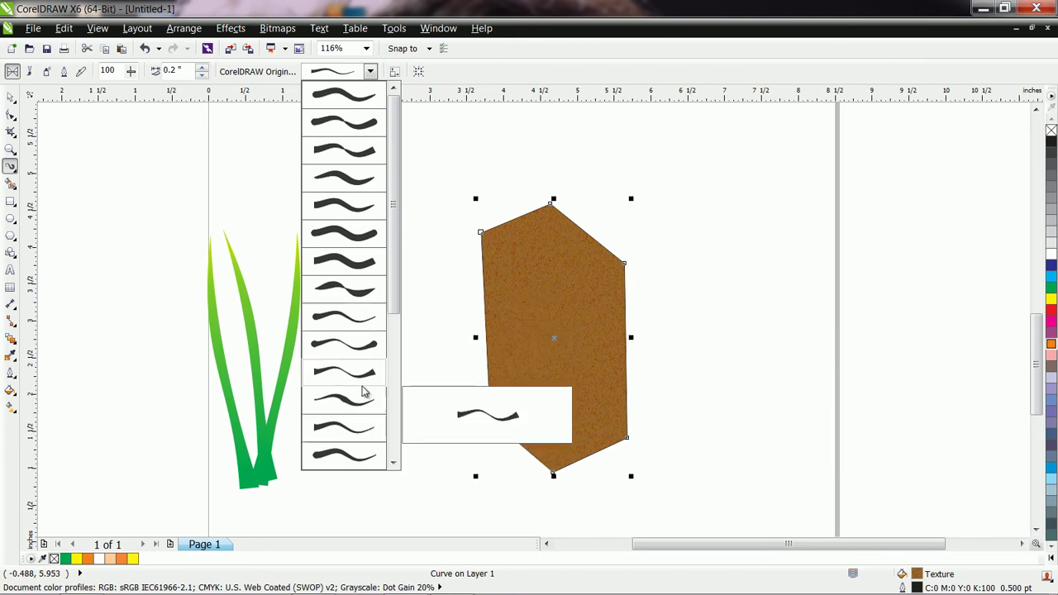
left_click_drag(393, 335, 389, 477)
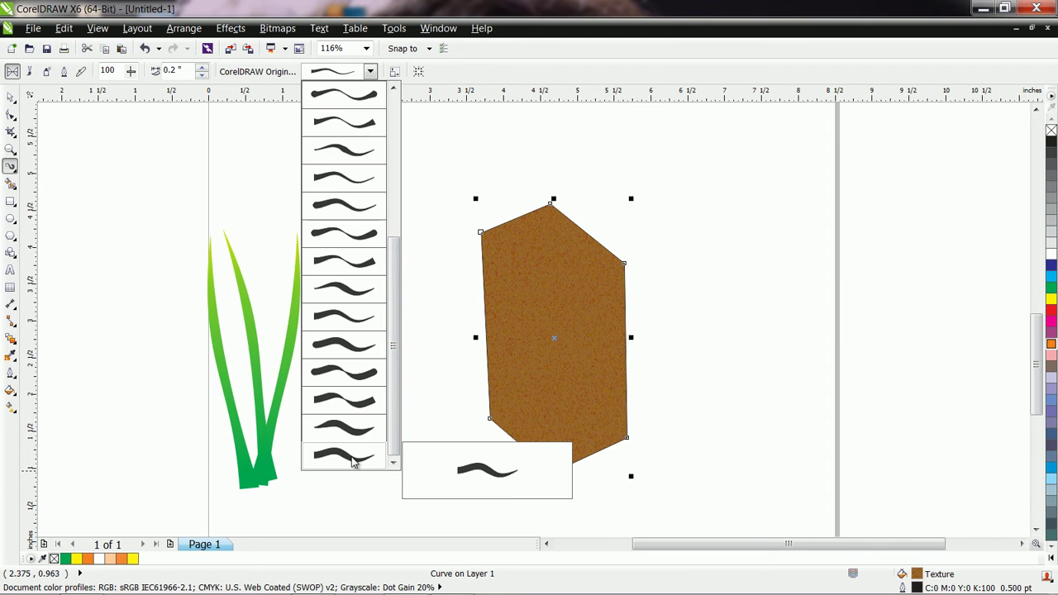
left_click(350, 460)
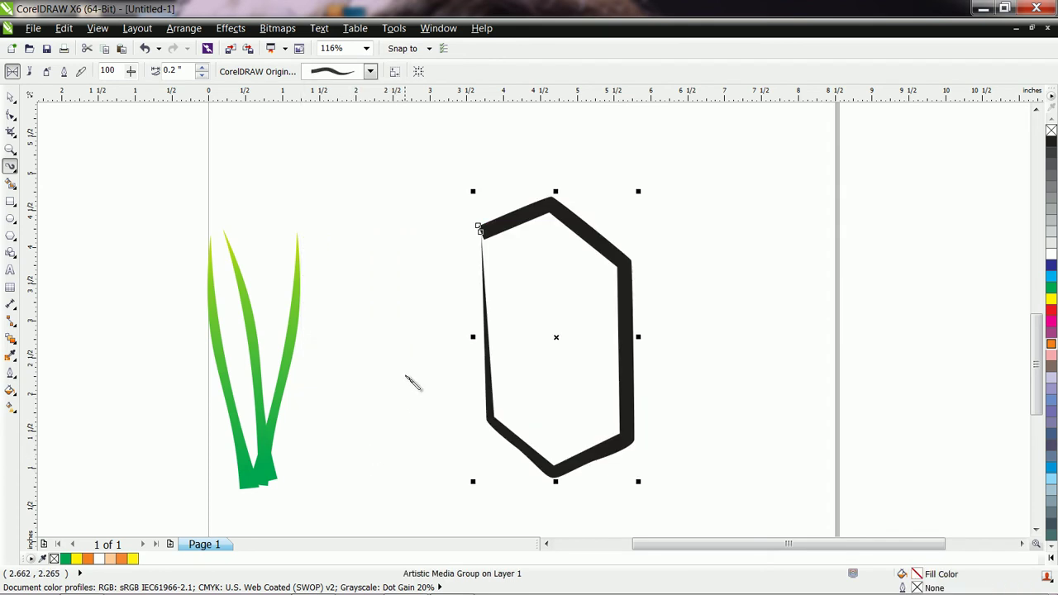
left_click(425, 333)
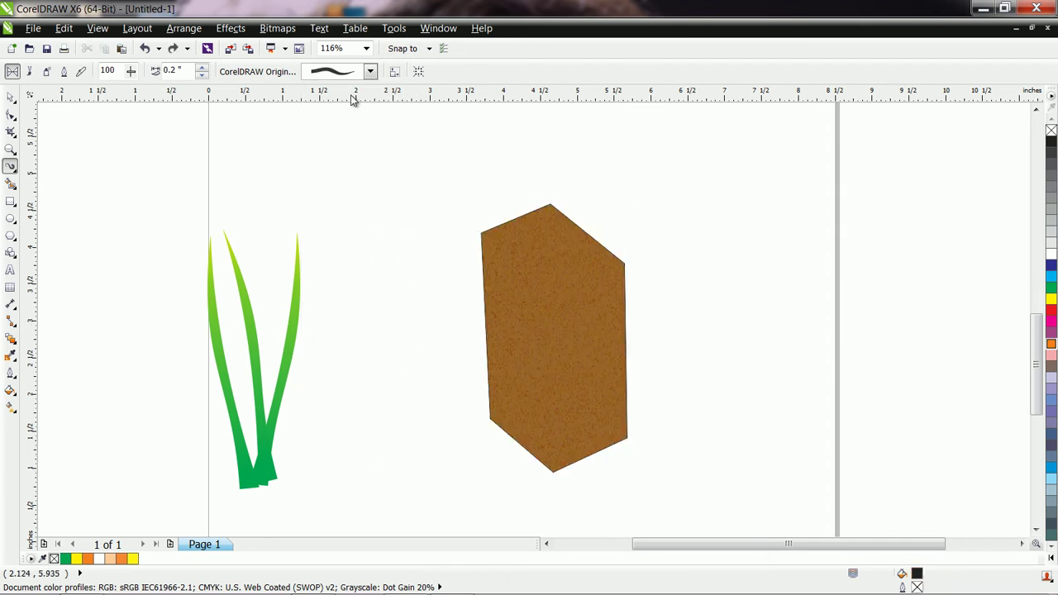
left_click(370, 72)
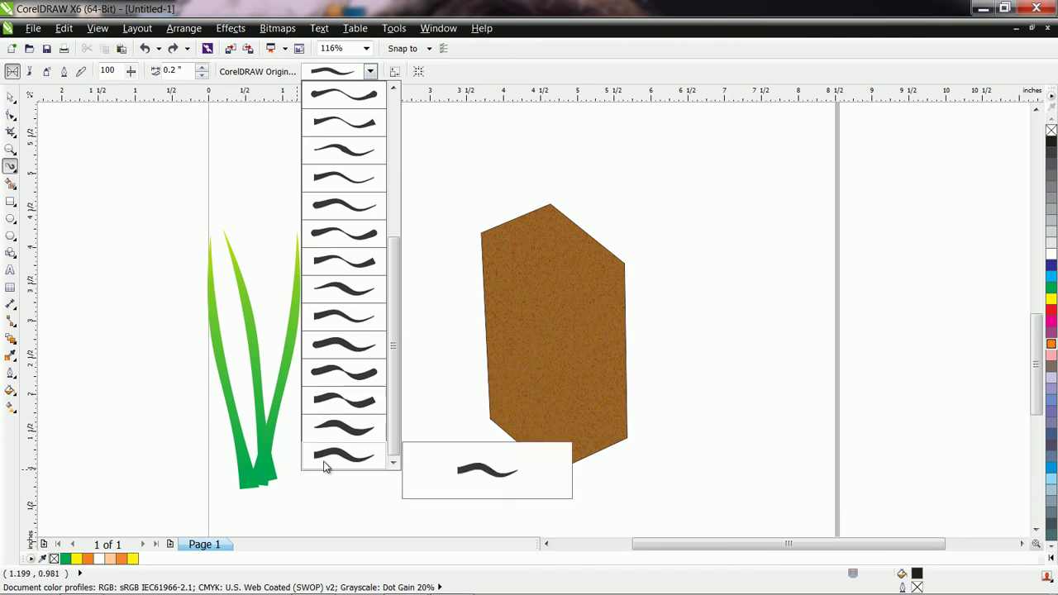
left_click(350, 455)
- Paint 0.1" black tapered strokes along the pot's upper-left, upper-right, lower-left and left edges
left_click_drag(487, 236, 556, 206)
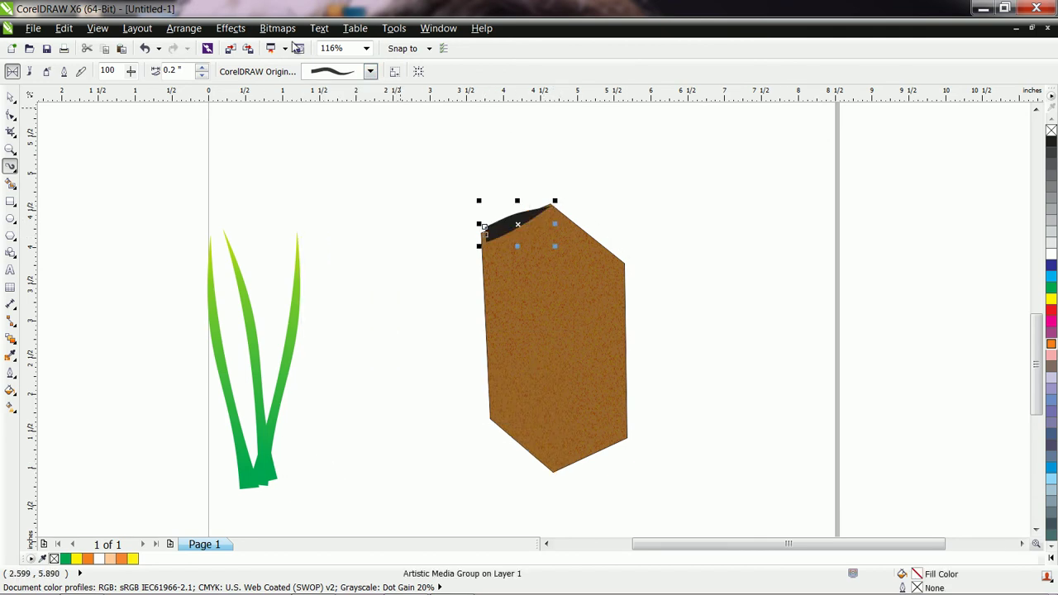
left_click(201, 75)
left_click(201, 76)
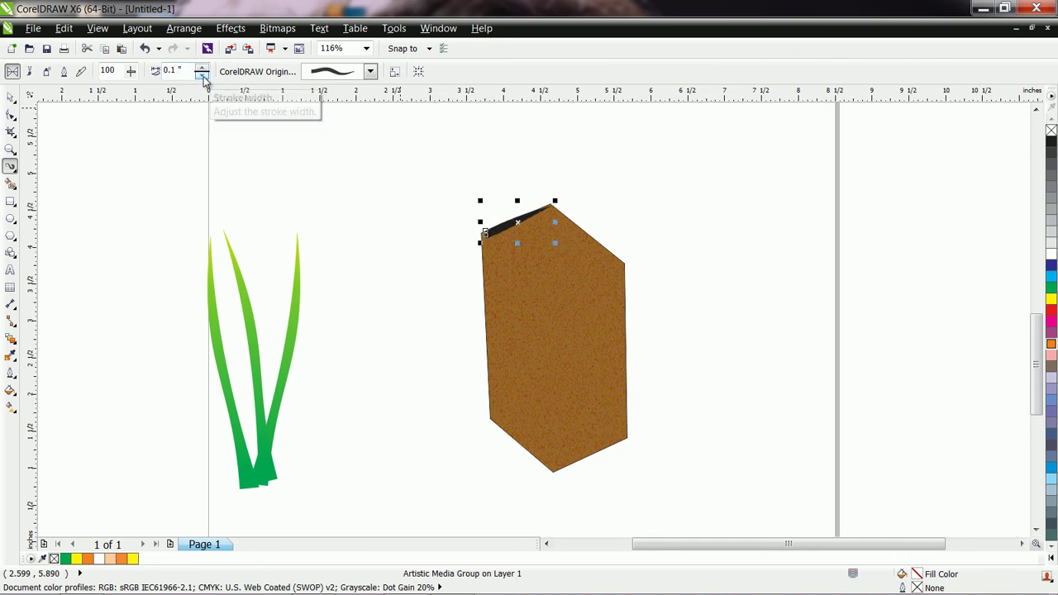
mouse_move(555, 210)
left_mouse_down()
mouse_move(624, 270)
mouse_move(630, 390)
mouse_move(629, 442)
mouse_move(551, 473)
left_mouse_up()
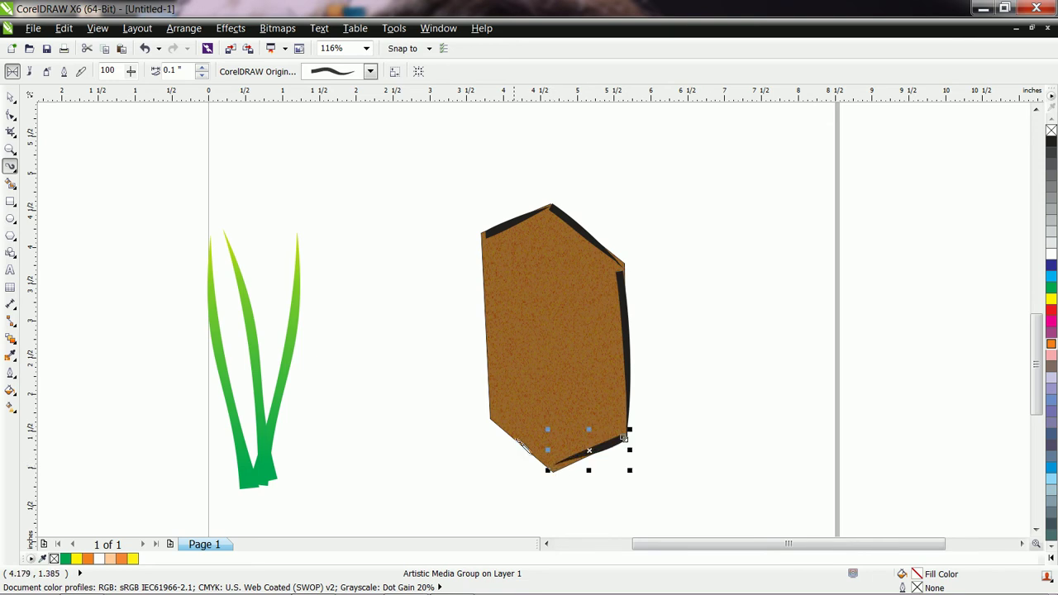
left_click_drag(491, 421, 499, 424)
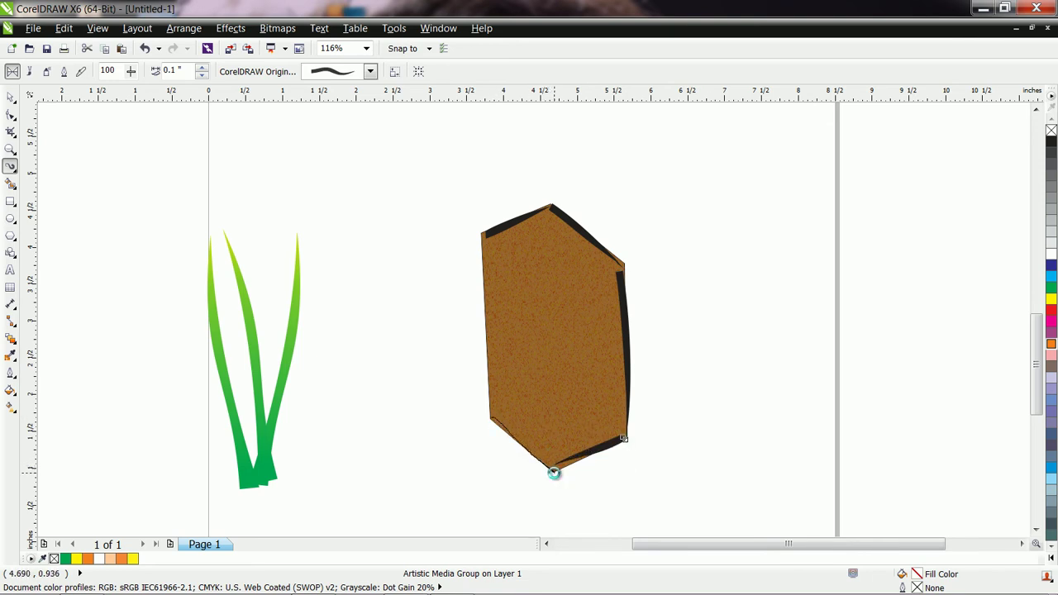
left_click_drag(559, 476, 556, 473)
mouse_move(488, 245)
left_mouse_down()
mouse_move(503, 352)
mouse_move(494, 420)
left_mouse_up()
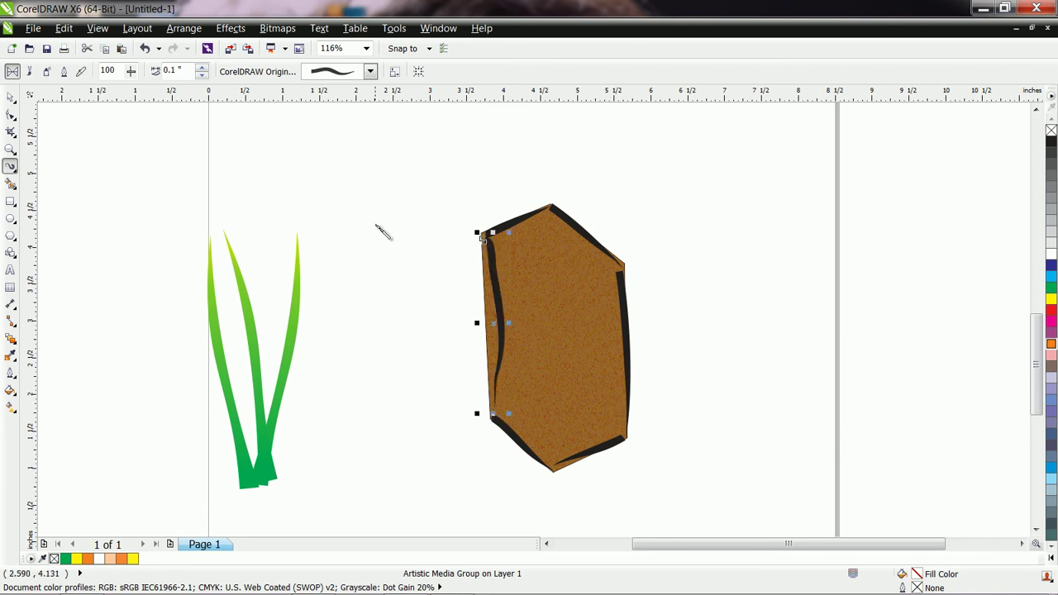
key("F10")
key("Escape")
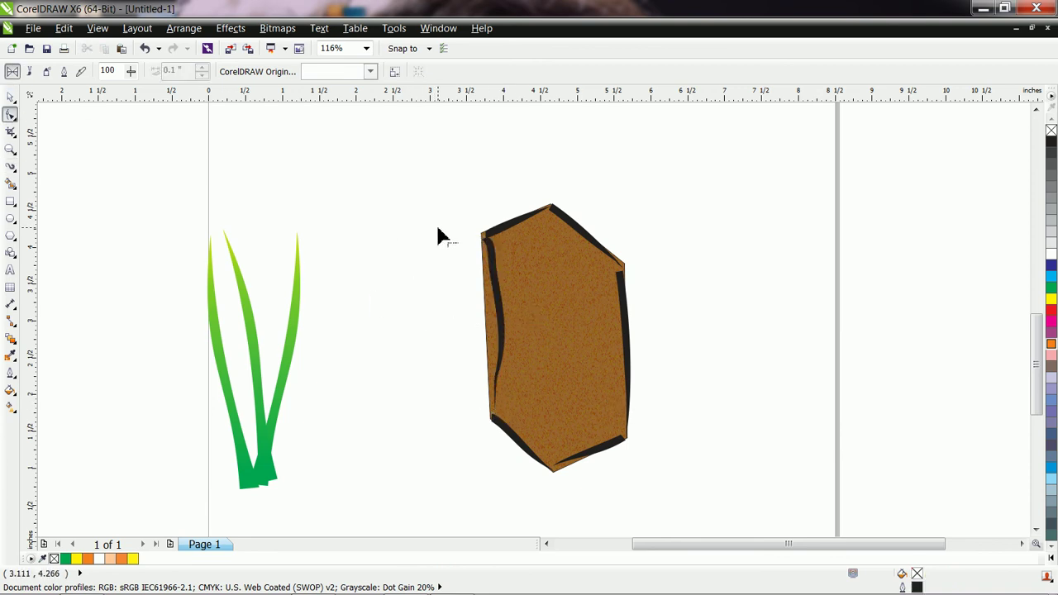
- Straighten the left-edge stroke and delete extra nodes, leaving a two-node line
left_click(493, 273)
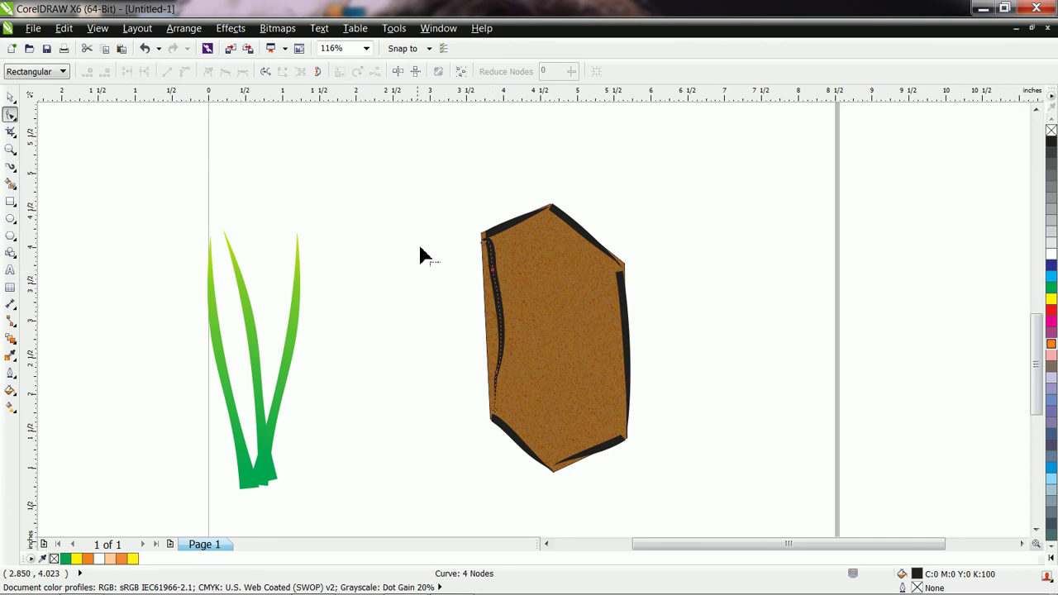
left_click_drag(505, 307, 543, 432)
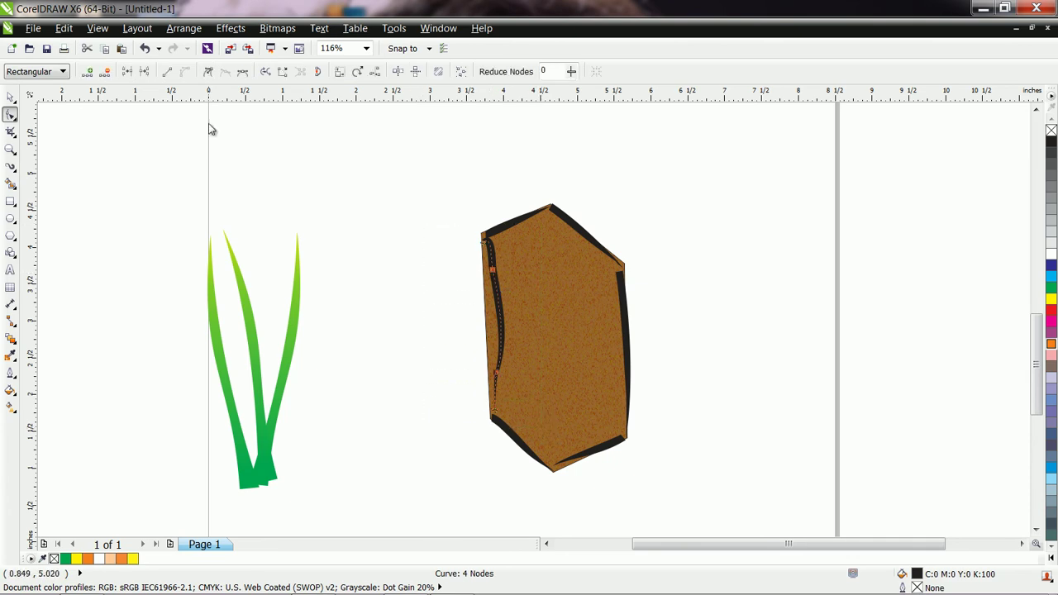
left_click(170, 74)
left_click(523, 309)
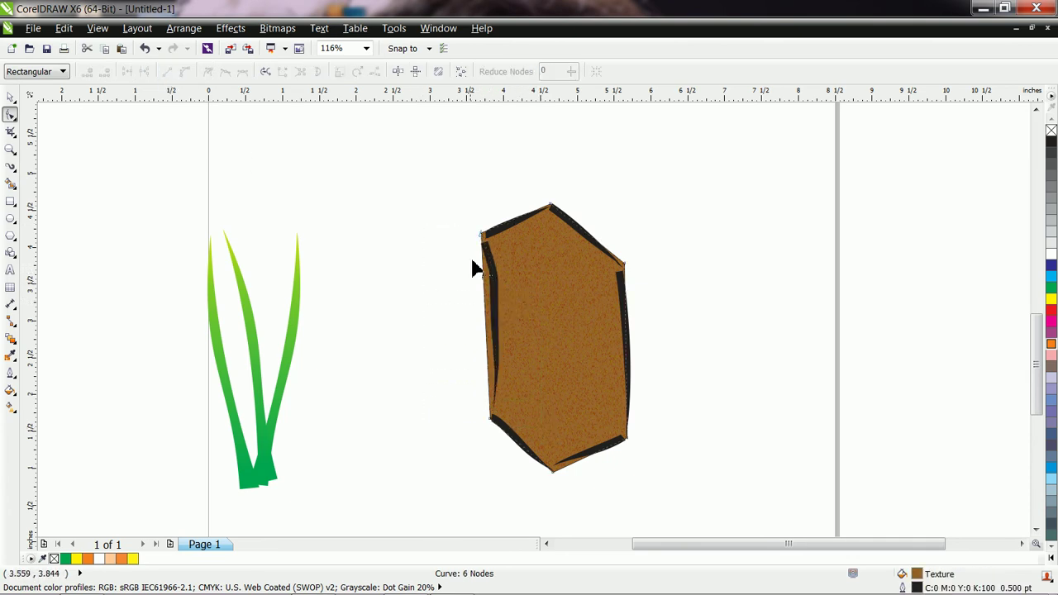
left_click(495, 279)
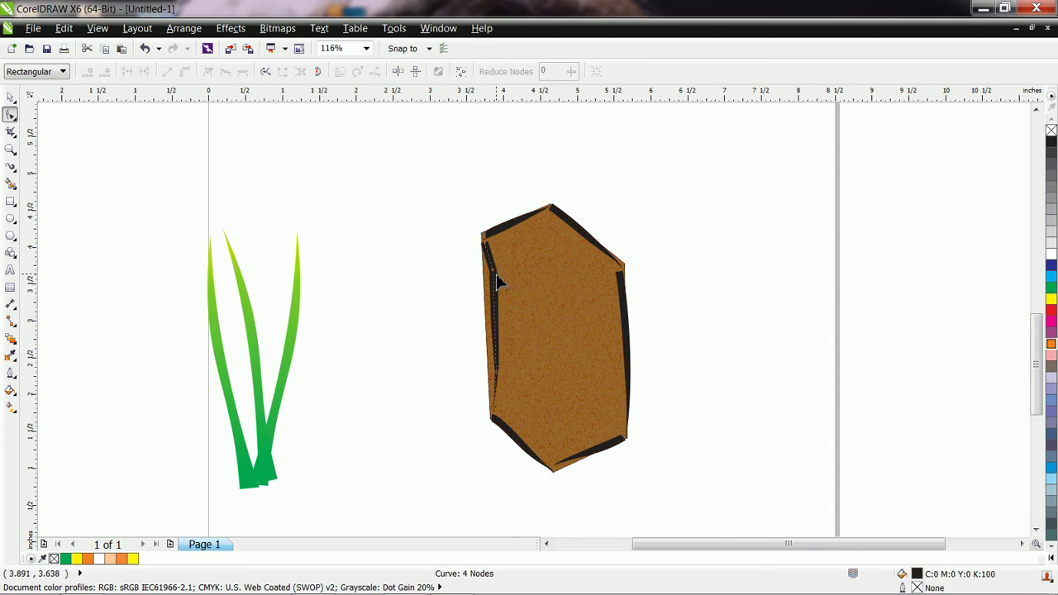
left_click(503, 282)
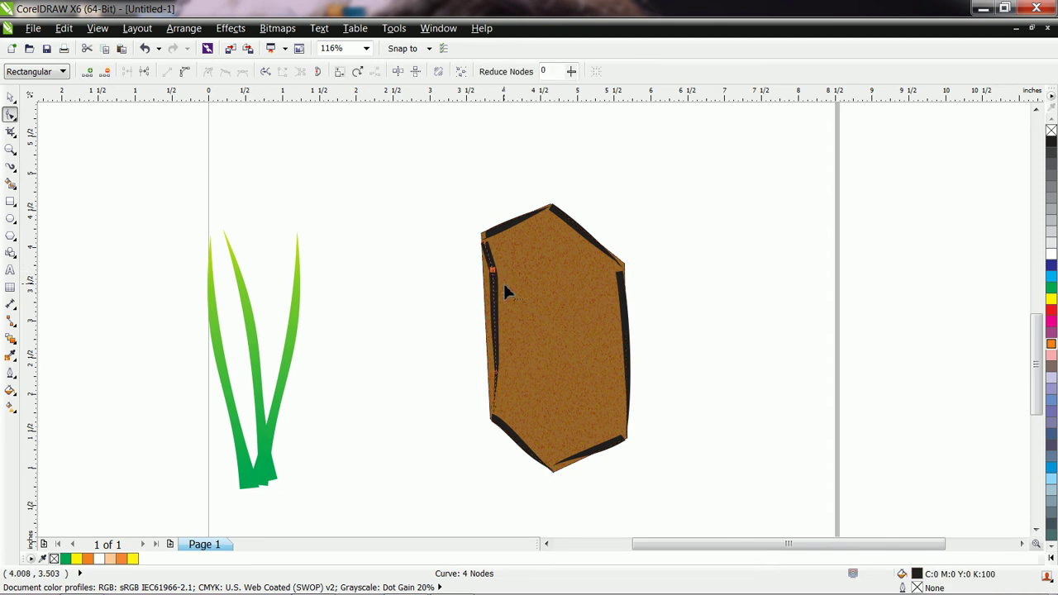
key("Delete")
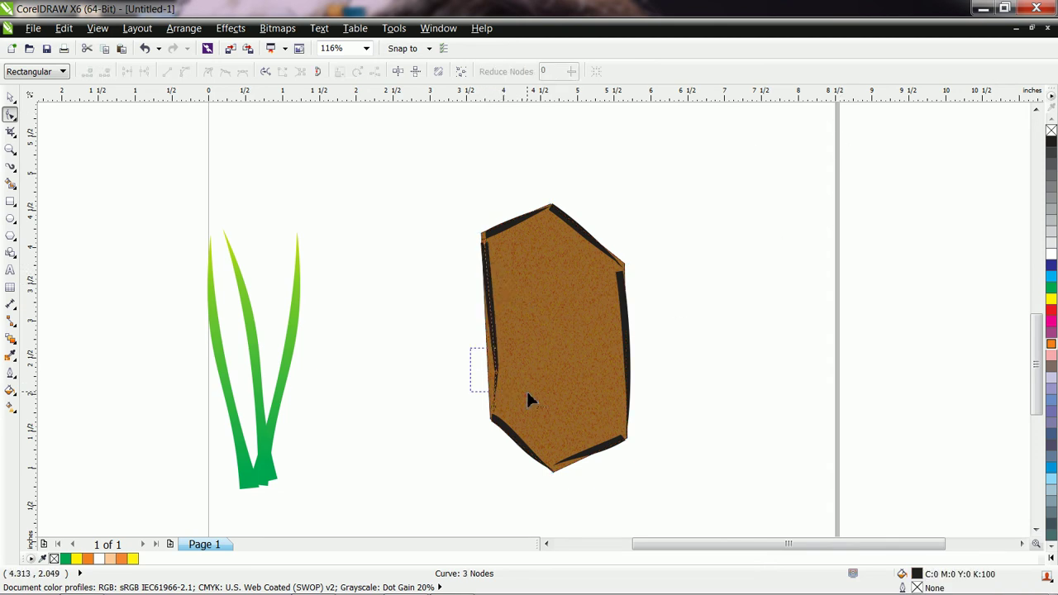
left_click_drag(529, 400, 539, 387)
key("Delete")
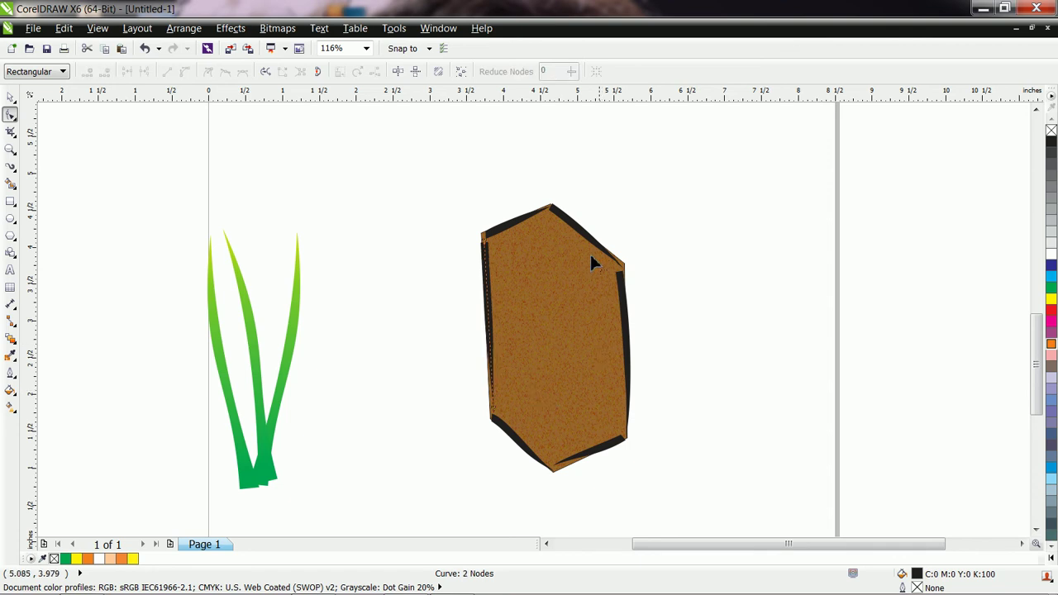
- Remove the right-edge stroke's corner node so it runs straight into the lower-right corner
left_click(623, 291)
left_click(628, 443)
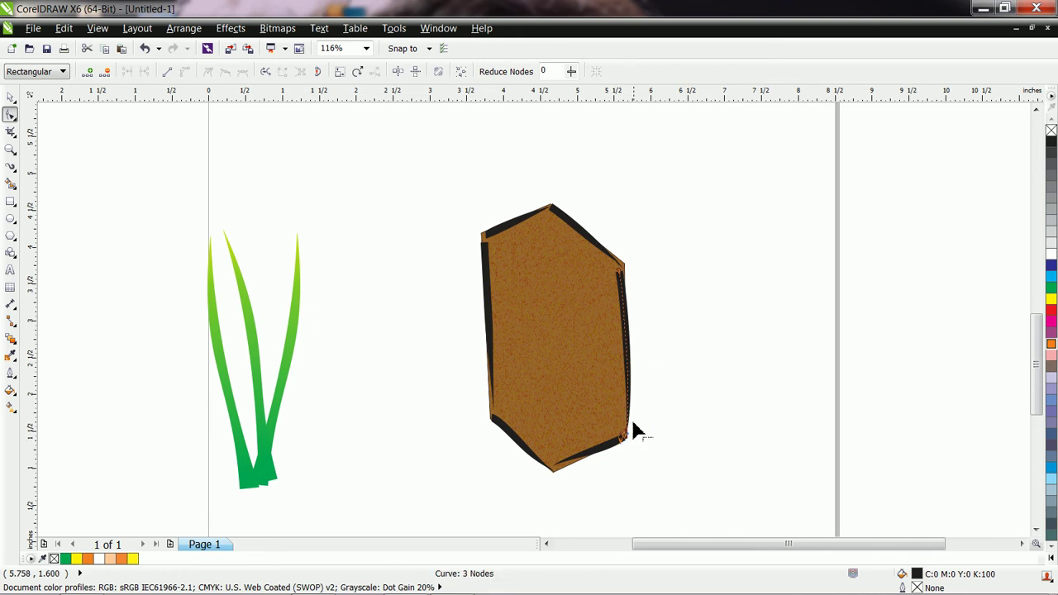
left_click_drag(630, 404, 632, 440)
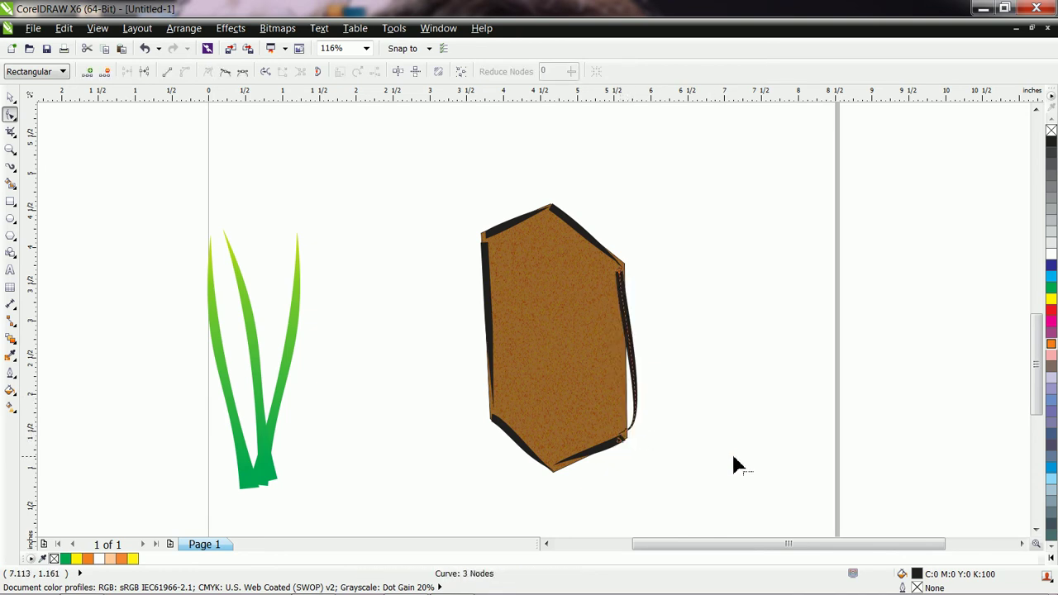
key("ctrl+z")
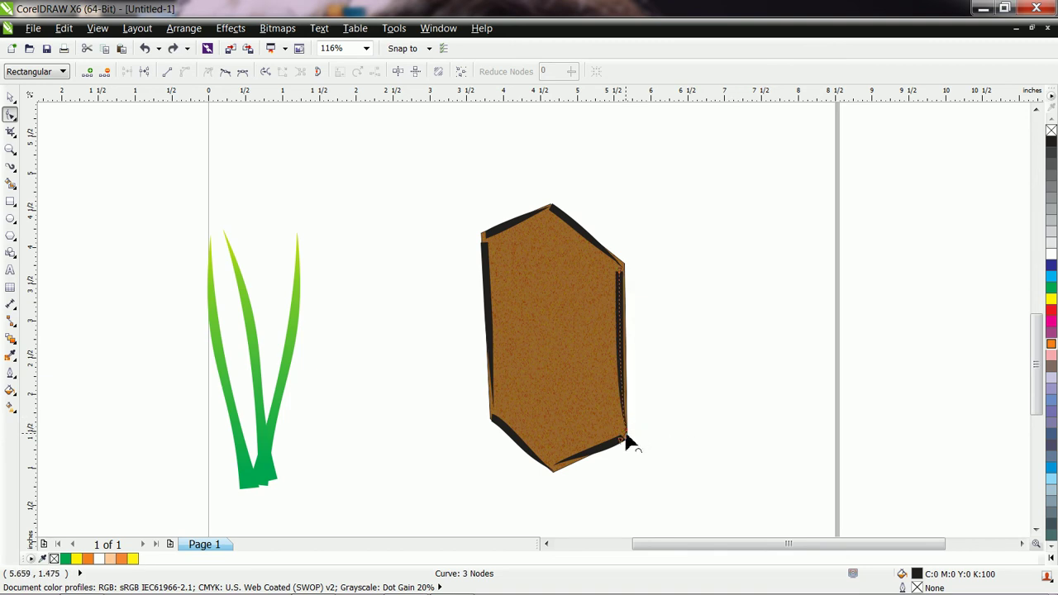
left_click(10, 149)
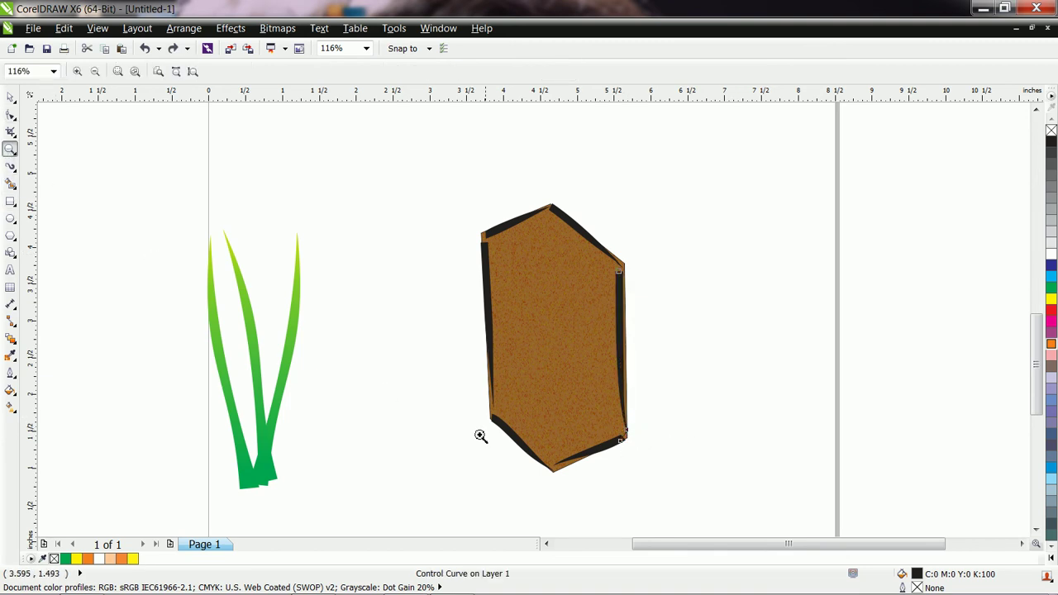
left_click_drag(612, 415, 651, 469)
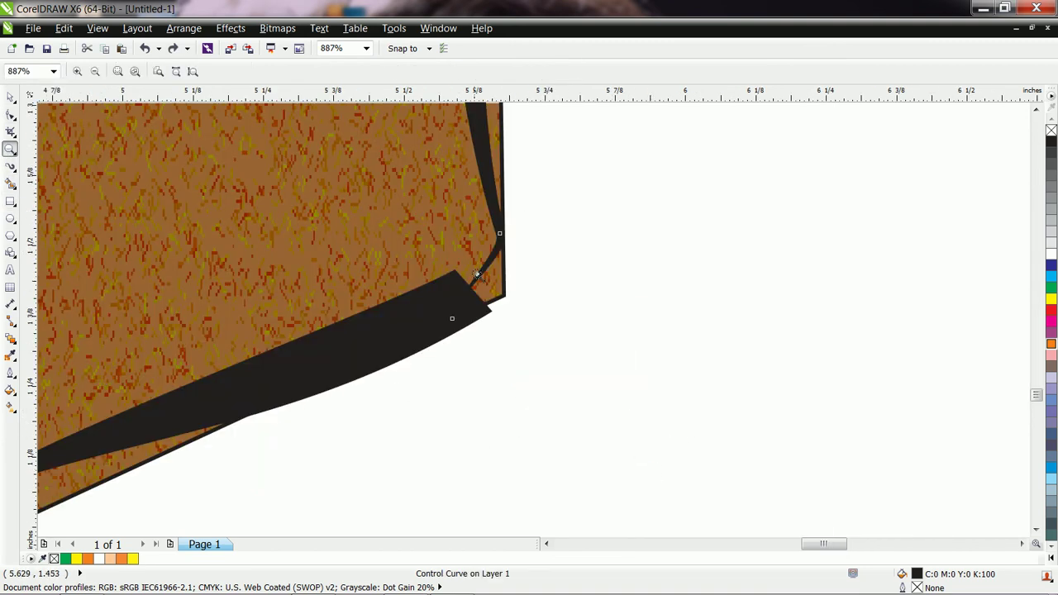
left_click(10, 116)
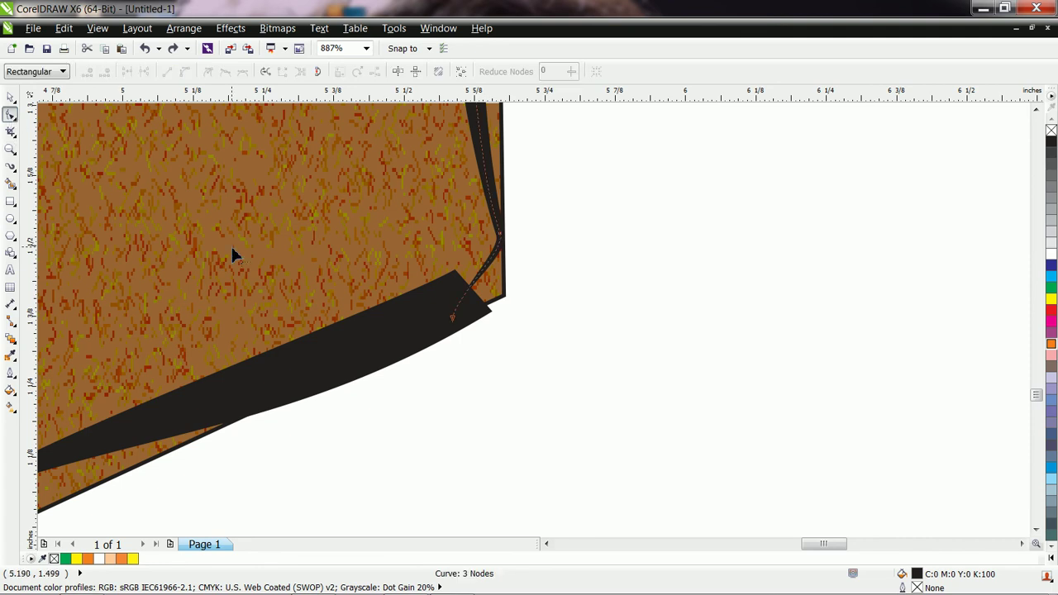
left_click(500, 235)
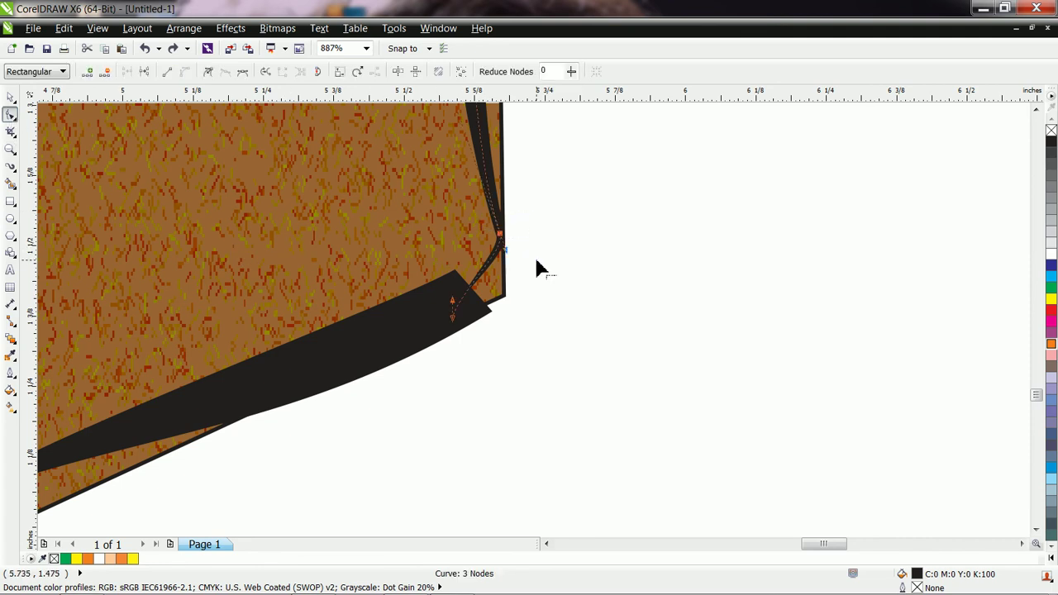
key("Delete")
scroll(487, 248, "down", 3)
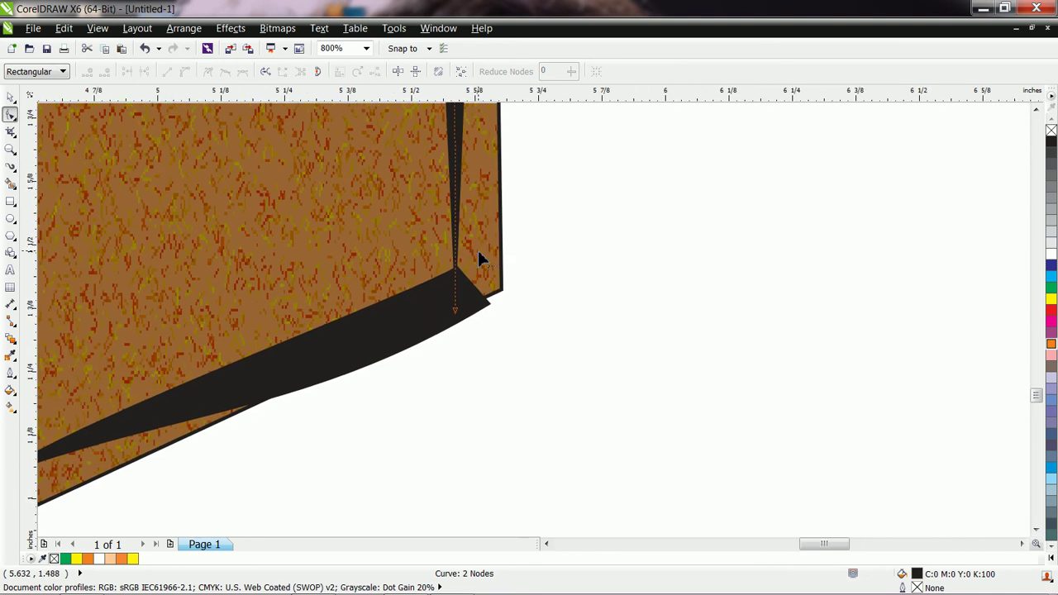
left_click(10, 150)
right_click(391, 230)
right_click(411, 224)
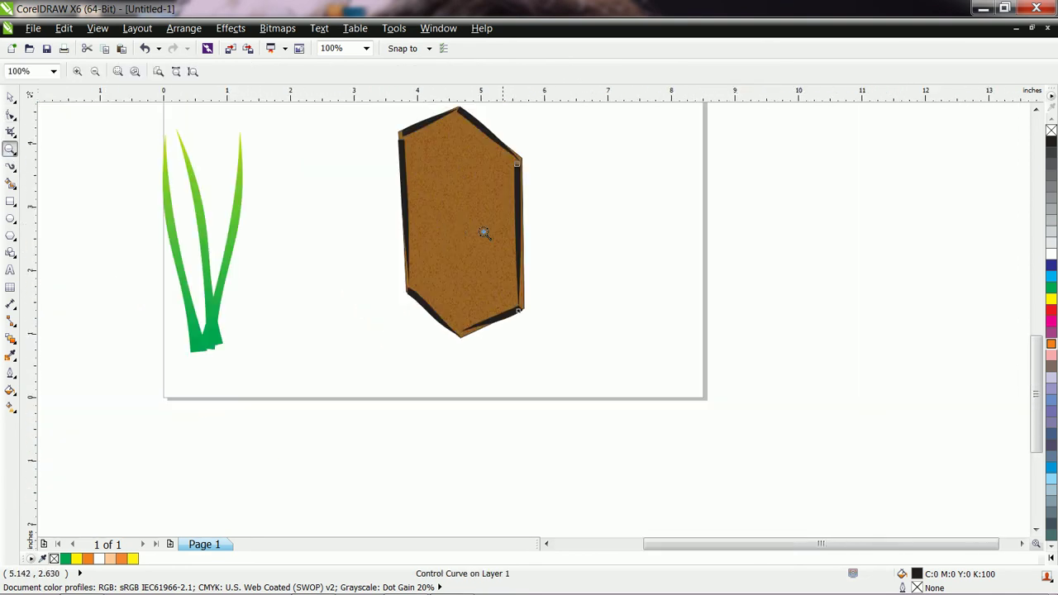
- Draw black brush strokes across the pot's top and down its middle as the box's top face and front edge
left_click(10, 98)
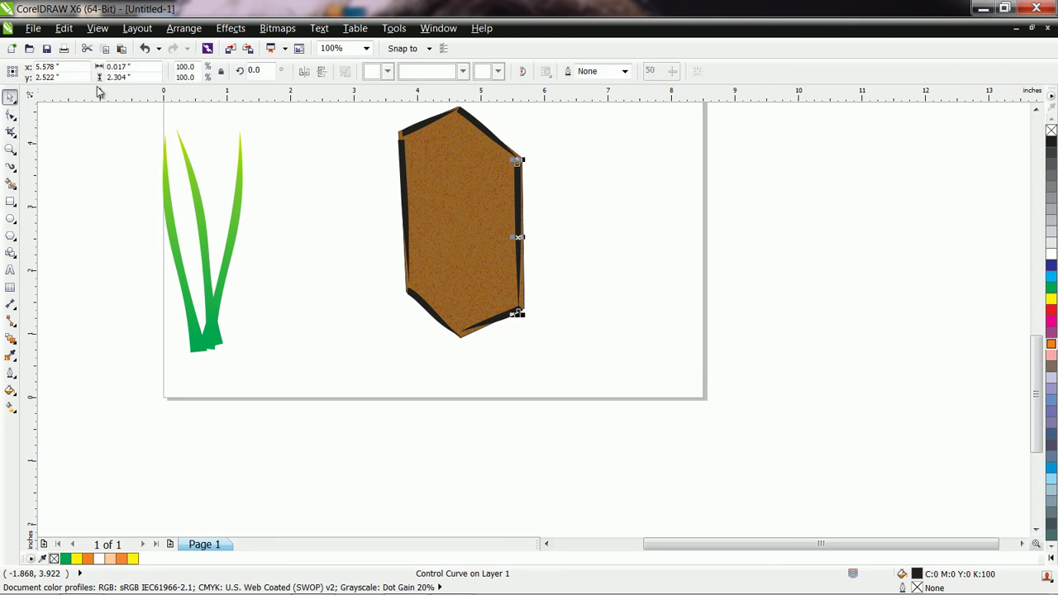
left_click(9, 166)
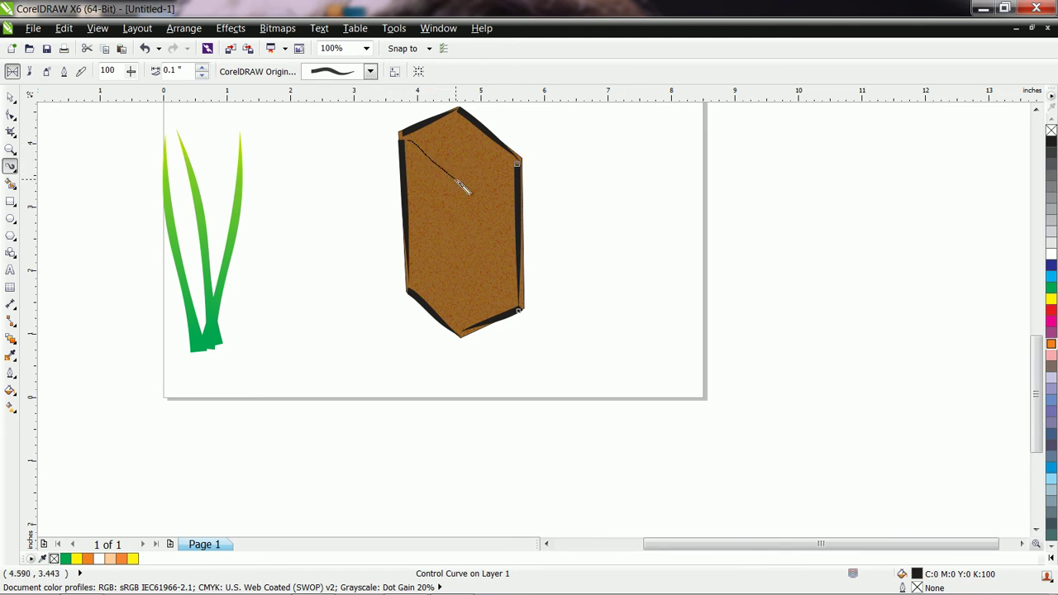
left_click_drag(461, 185, 461, 185)
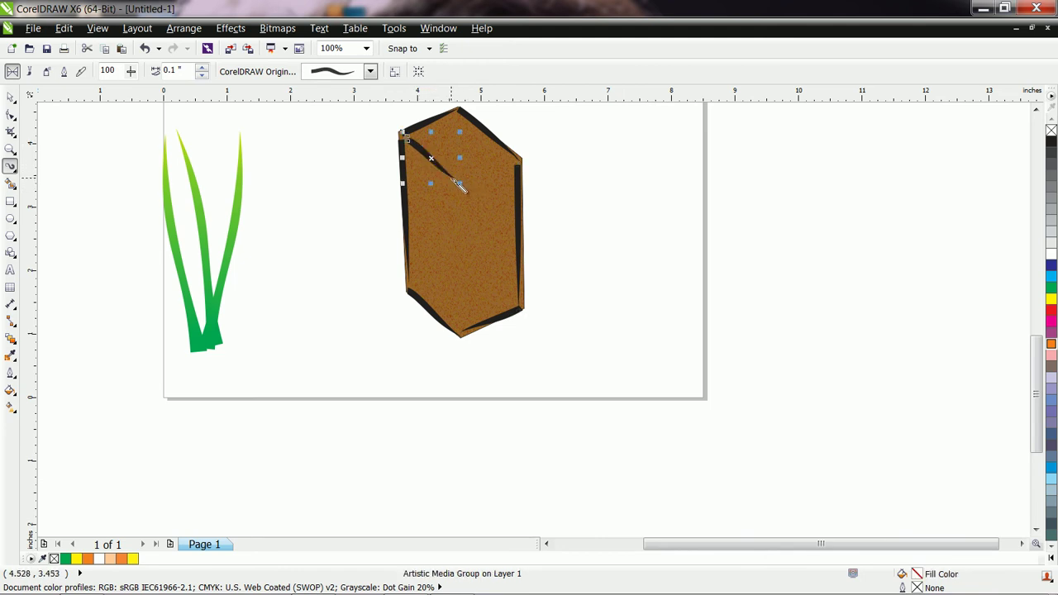
mouse_move(518, 166)
left_mouse_down()
mouse_move(459, 184)
mouse_move(465, 267)
left_mouse_up()
left_click_drag(465, 324, 468, 343)
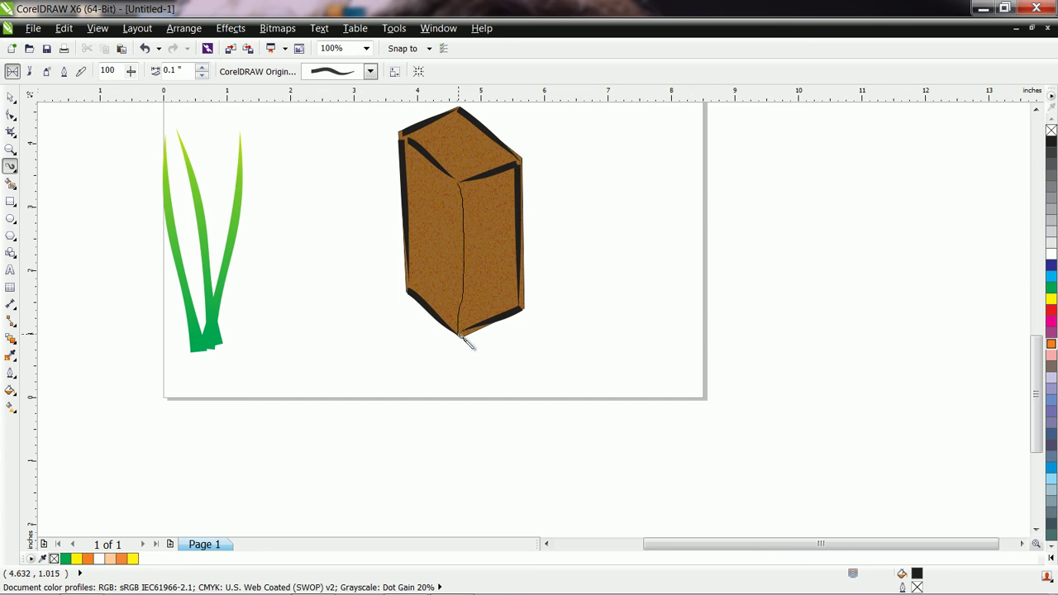
left_click(11, 114)
- At 200% zoom, convert the front-corner curve's lower segment to a straight line, then return to full-page view
left_click(442, 184)
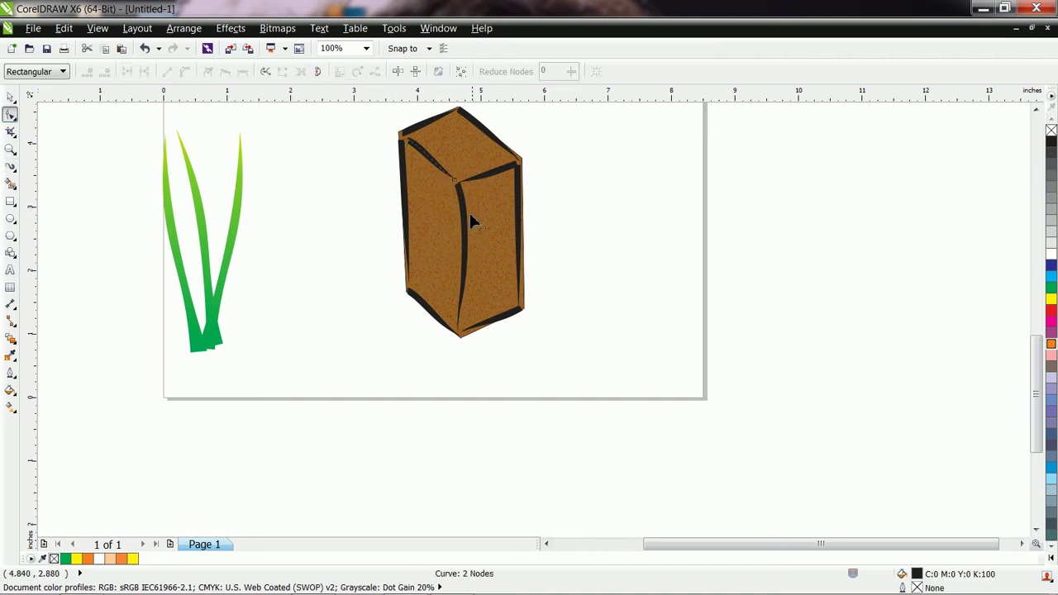
left_click(442, 192)
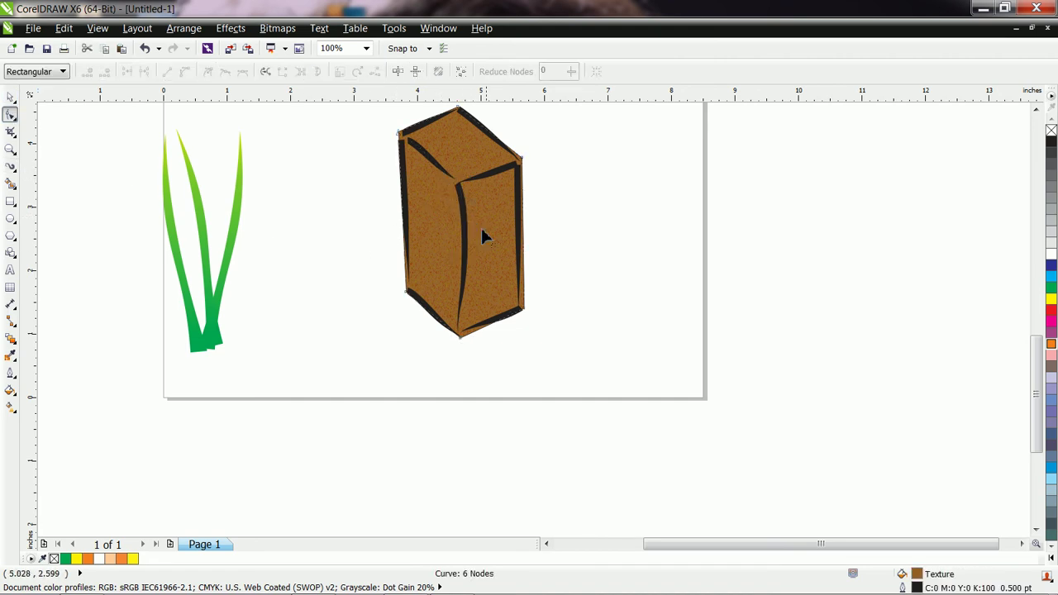
left_click(466, 288)
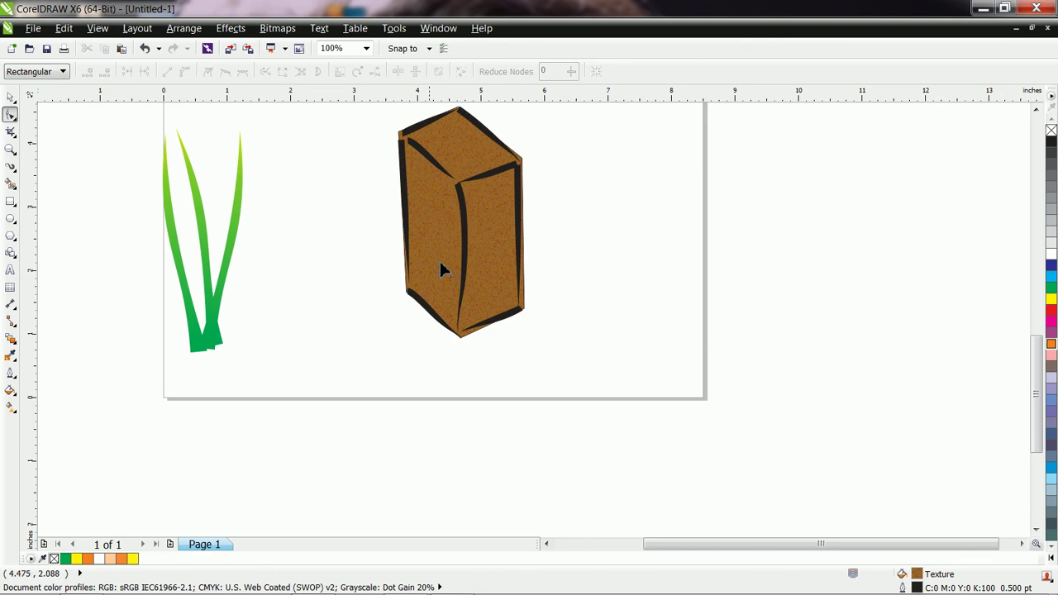
left_click(10, 149)
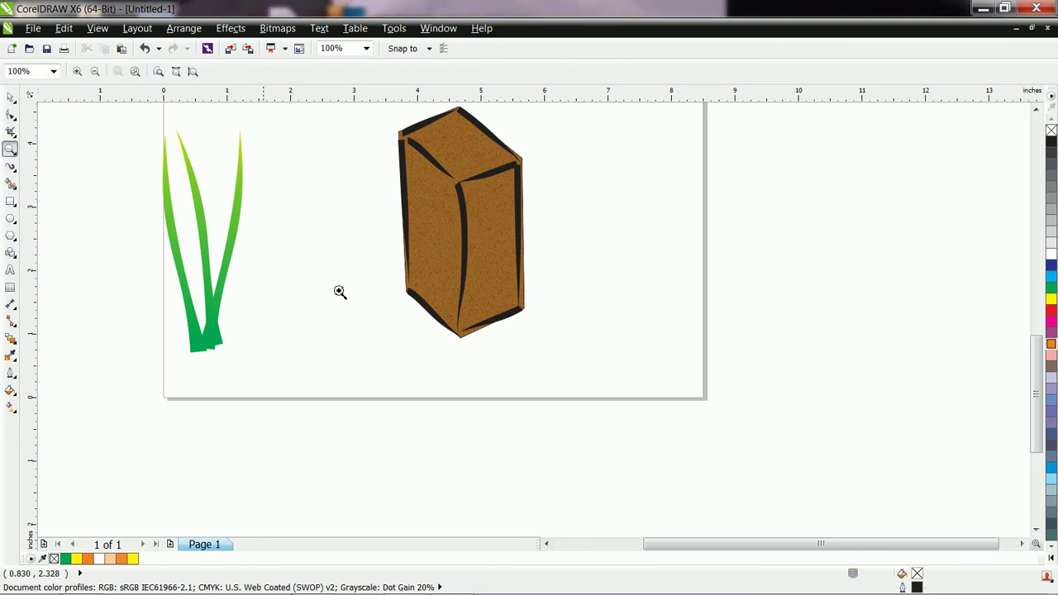
left_click(466, 254)
left_click(11, 115)
left_click(535, 276)
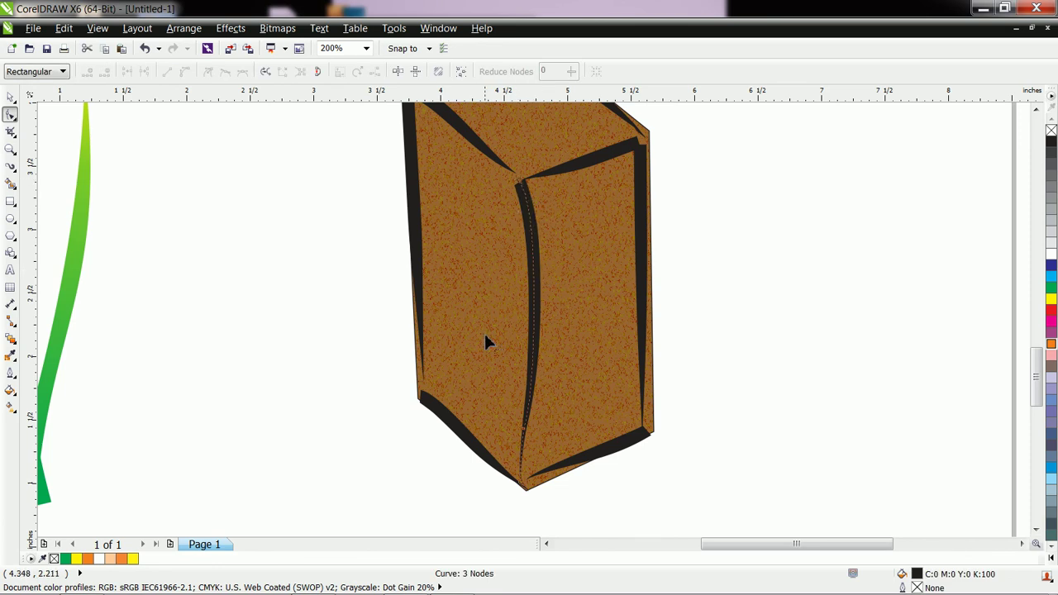
left_click(563, 457)
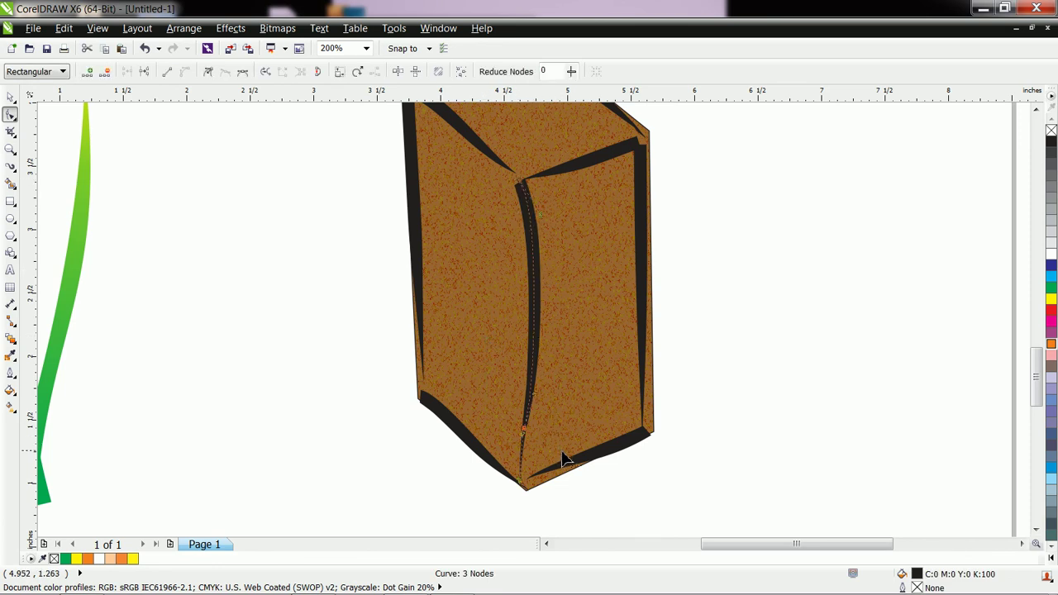
left_click(169, 73)
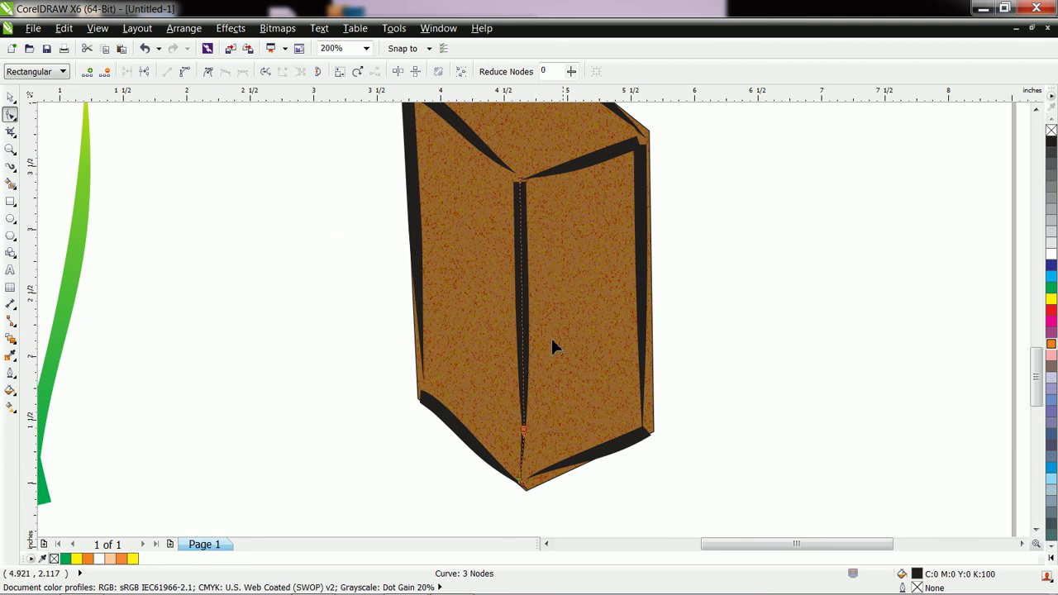
left_click(10, 151)
right_click(434, 316)
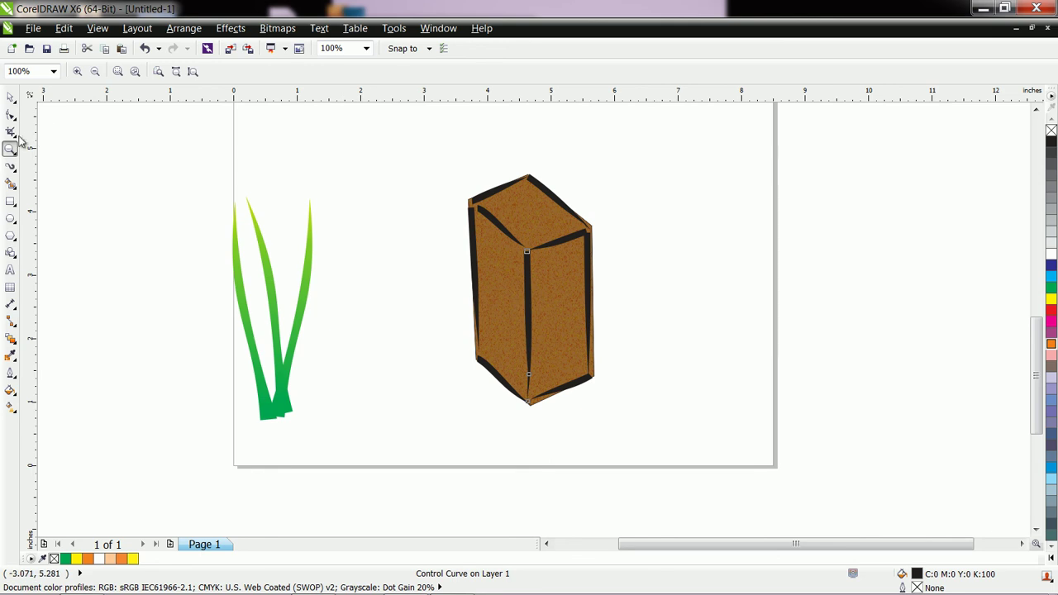
- Draw three short 0.03" black drawer marks on the box's left face, discarding unwanted attempts
left_click(10, 165)
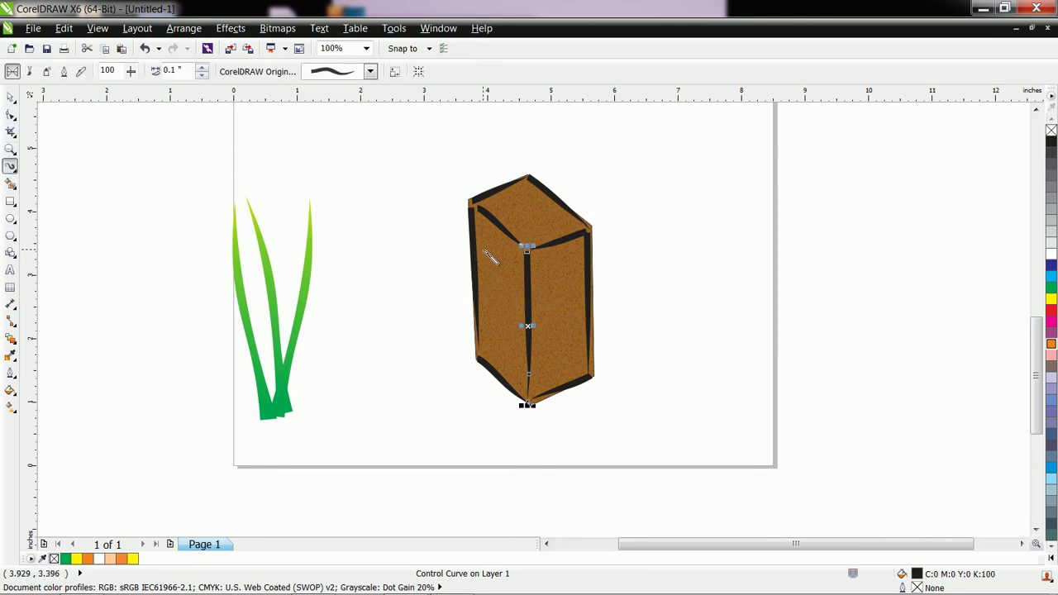
left_click(494, 255)
left_click_drag(519, 281, 519, 282)
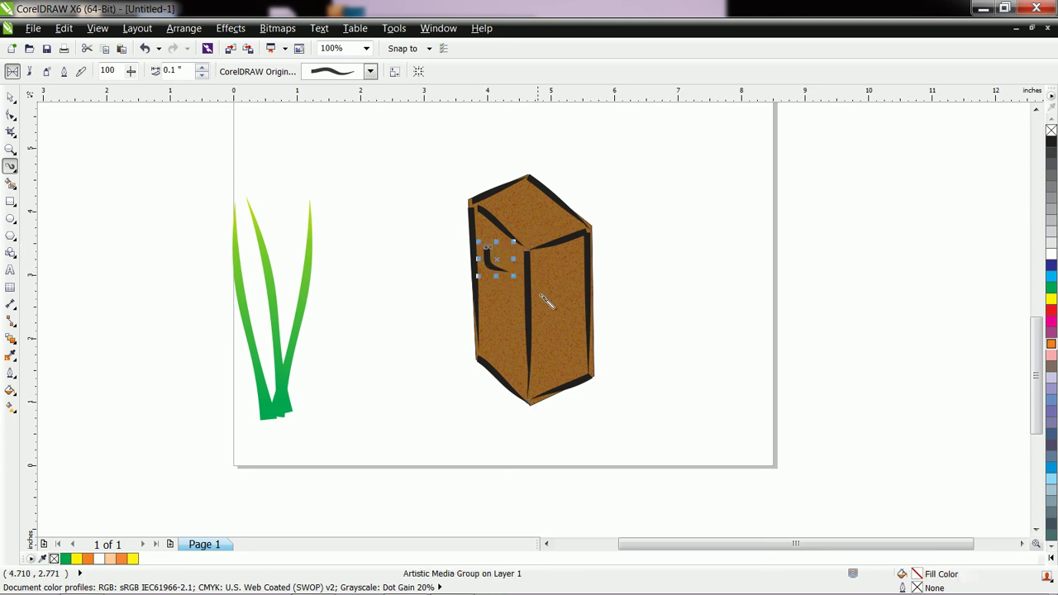
key("ctrl+z")
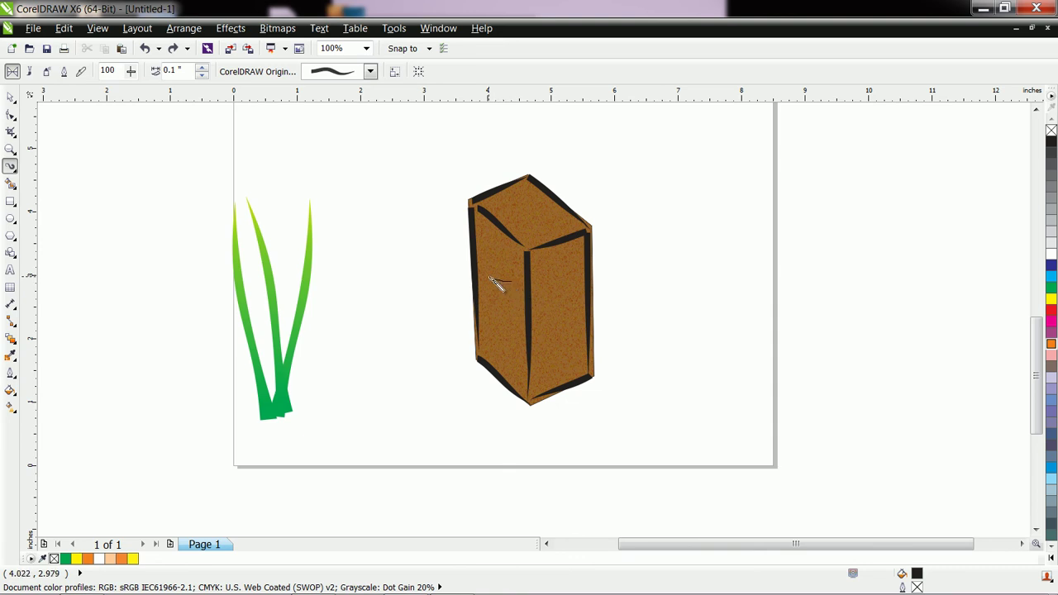
left_click_drag(491, 267, 512, 283)
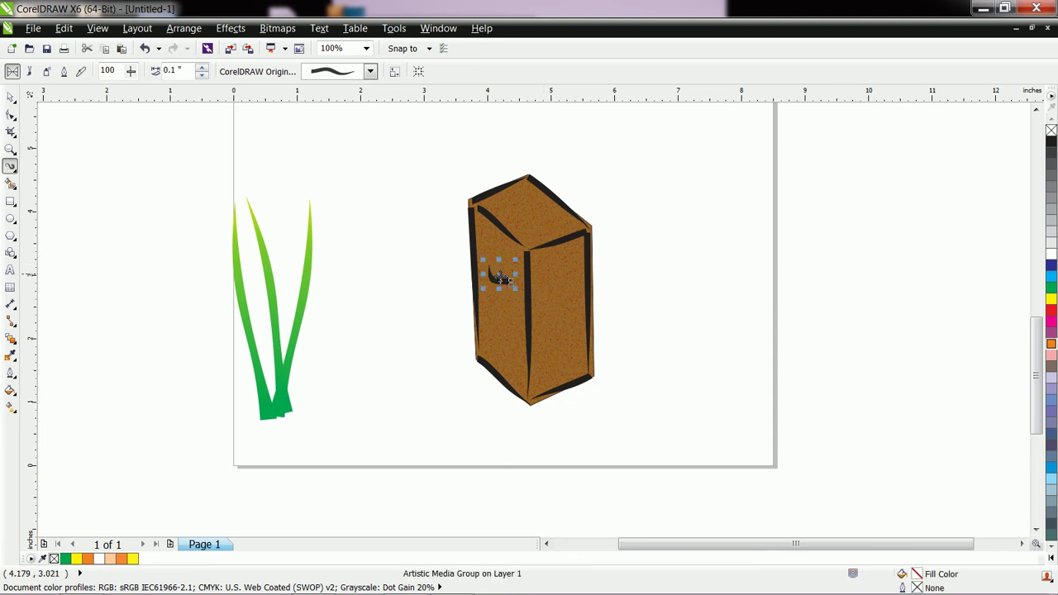
key("ctrl+z")
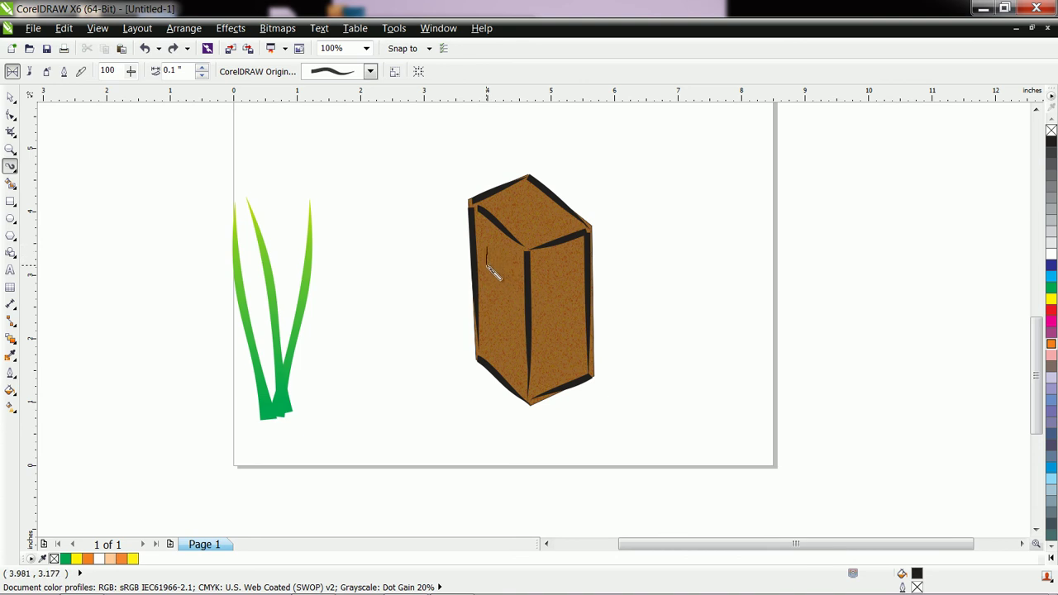
left_click_drag(488, 266, 490, 268)
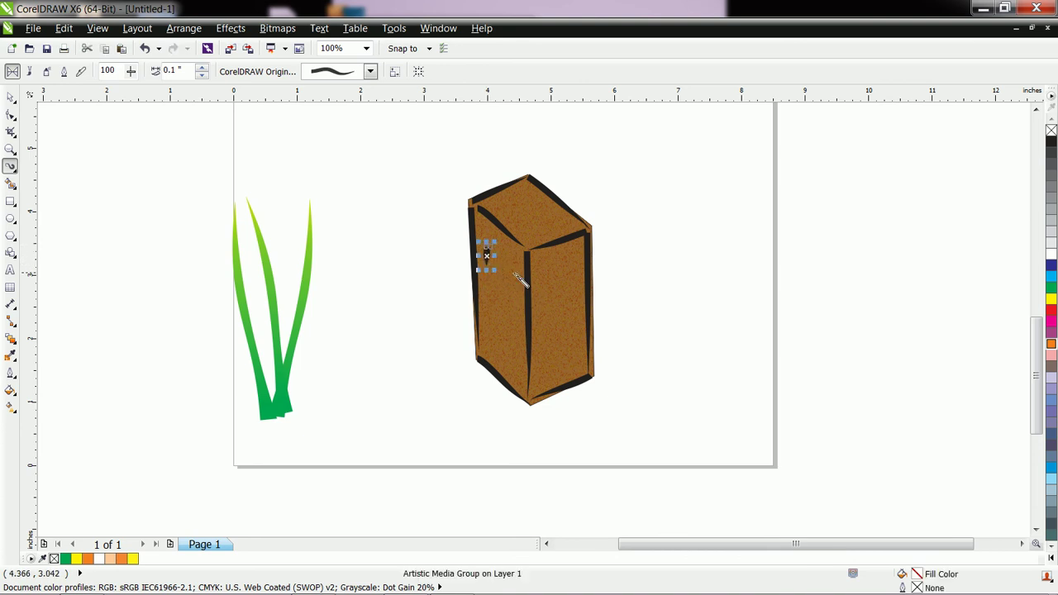
left_click(202, 75)
left_click(202, 75)
left_click(655, 303)
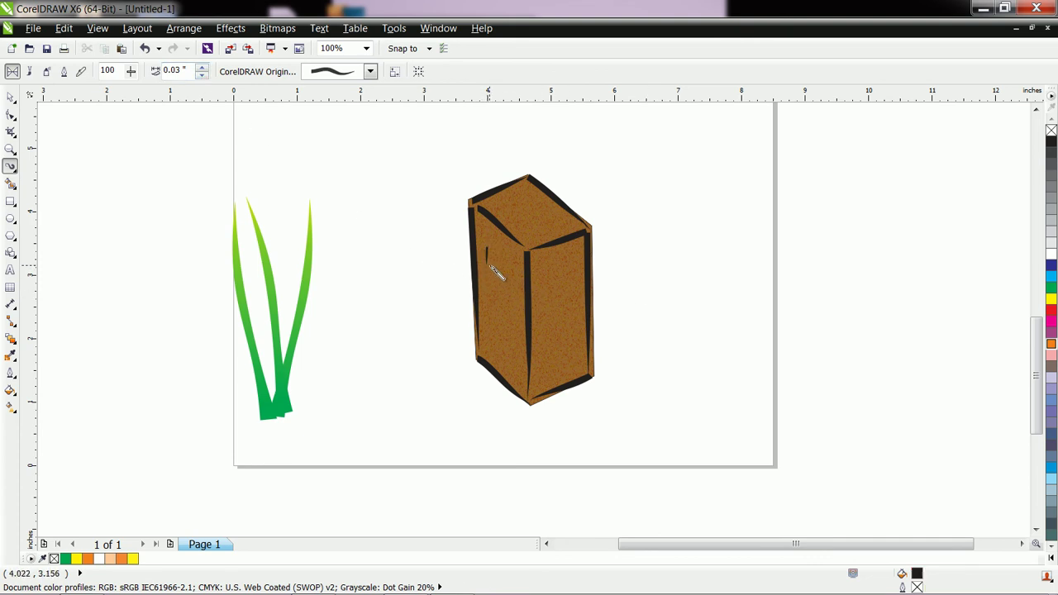
mouse_move(515, 283)
left_mouse_down()
mouse_move(494, 319)
mouse_move(546, 321)
mouse_move(512, 319)
mouse_move(497, 350)
mouse_move(508, 363)
mouse_move(506, 352)
mouse_move(523, 355)
left_mouse_up()
left_click(672, 325)
left_click(452, 585)
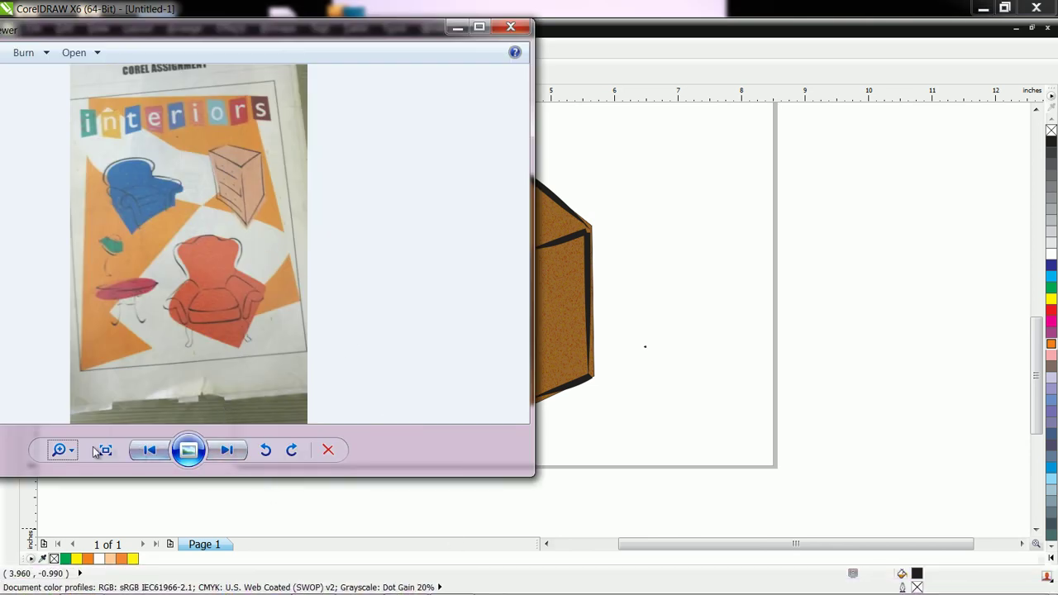
left_click(68, 452)
left_click_drag(69, 453, 69, 450)
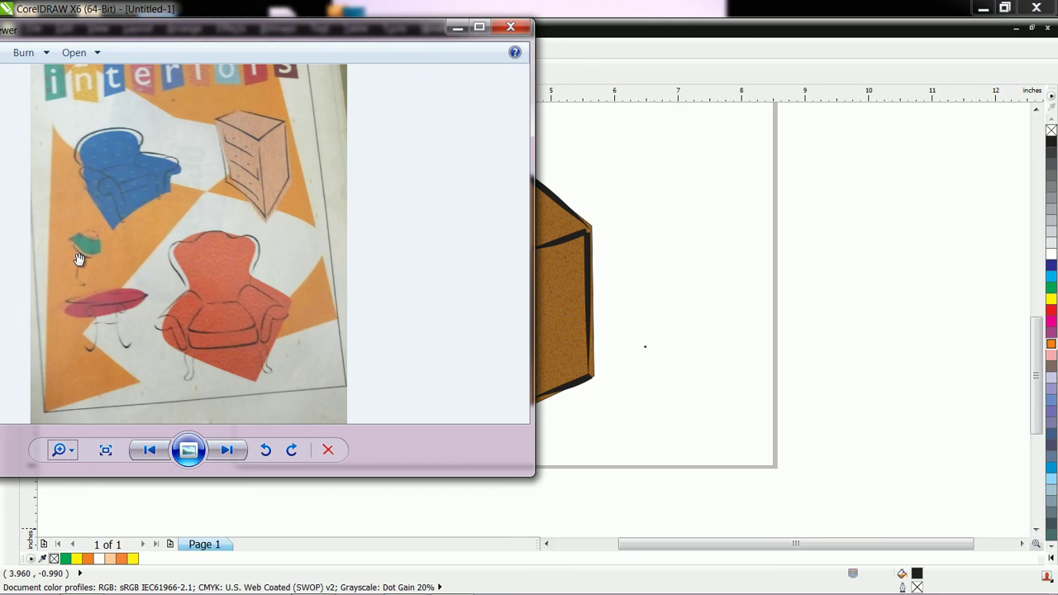
mouse_move(383, 35)
left_mouse_down()
mouse_move(358, 111)
mouse_move(529, 206)
mouse_move(344, 147)
mouse_move(327, 91)
mouse_move(390, 160)
mouse_move(276, 86)
mouse_move(314, 92)
left_mouse_up()
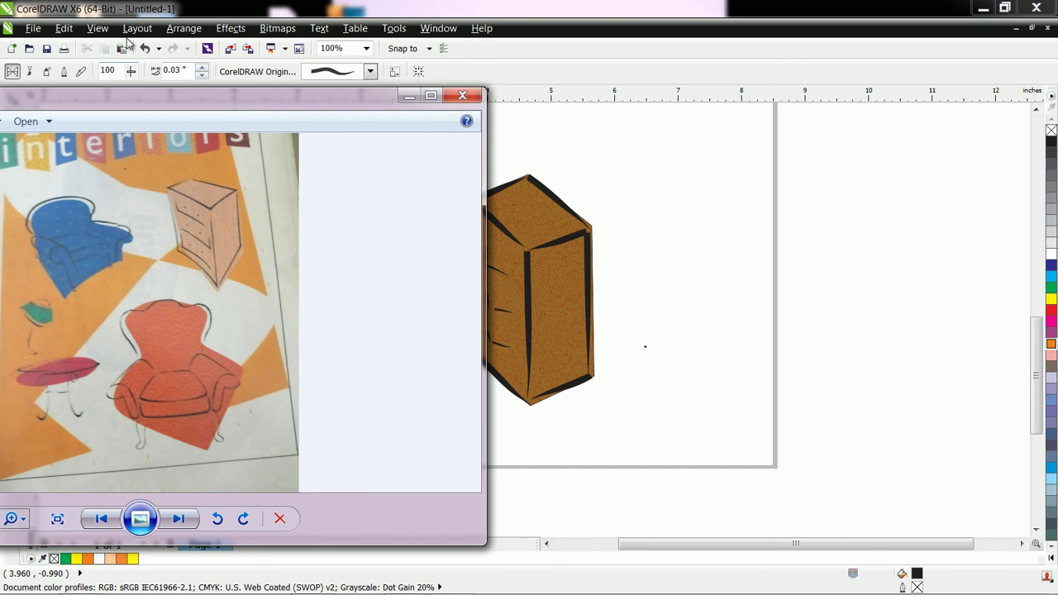
left_click_drag(185, 104, 227, 122)
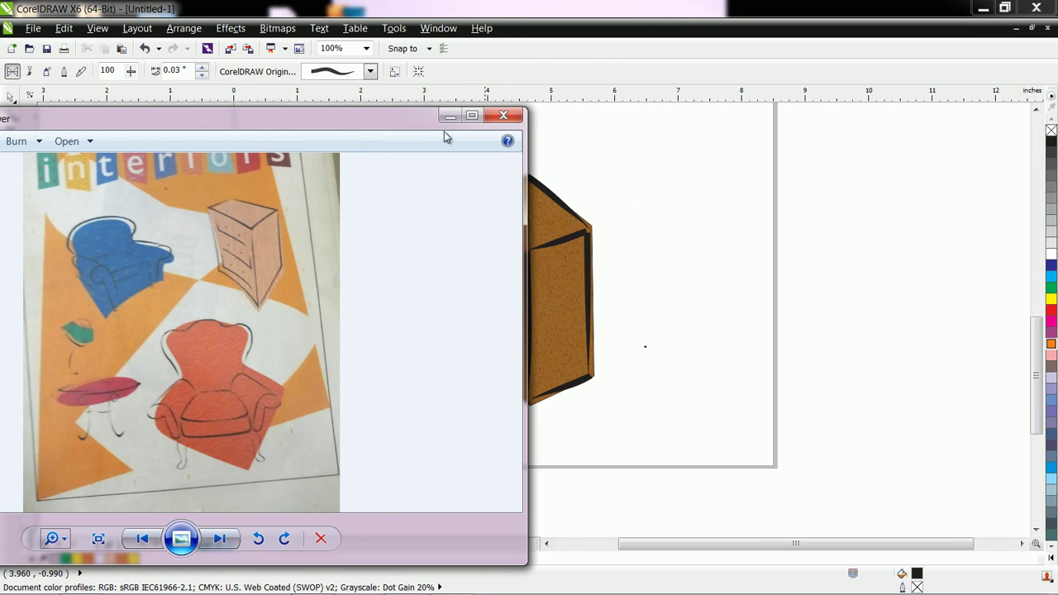
left_click(504, 115)
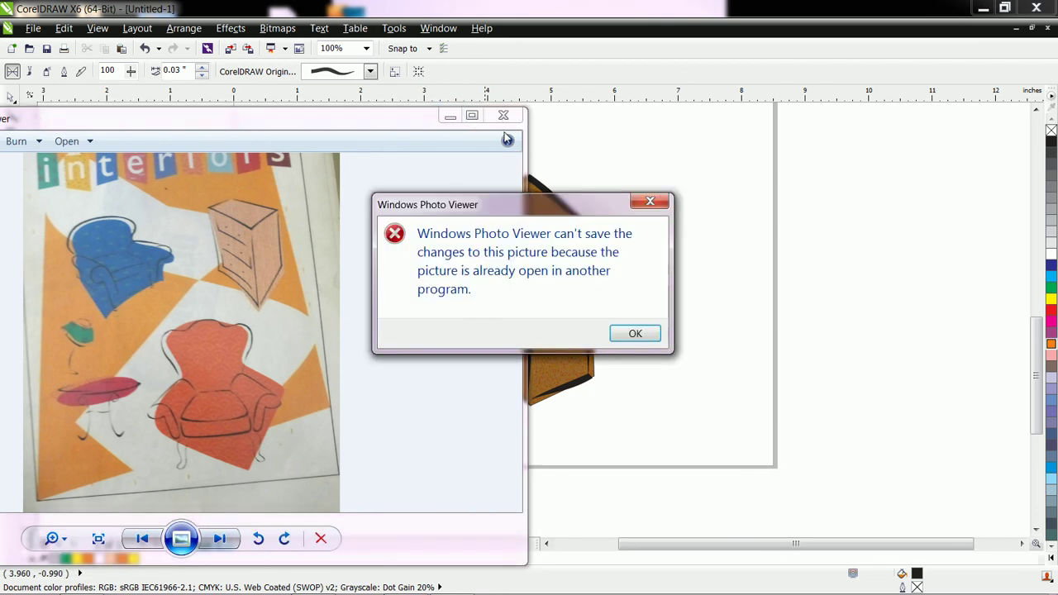
left_click(653, 339)
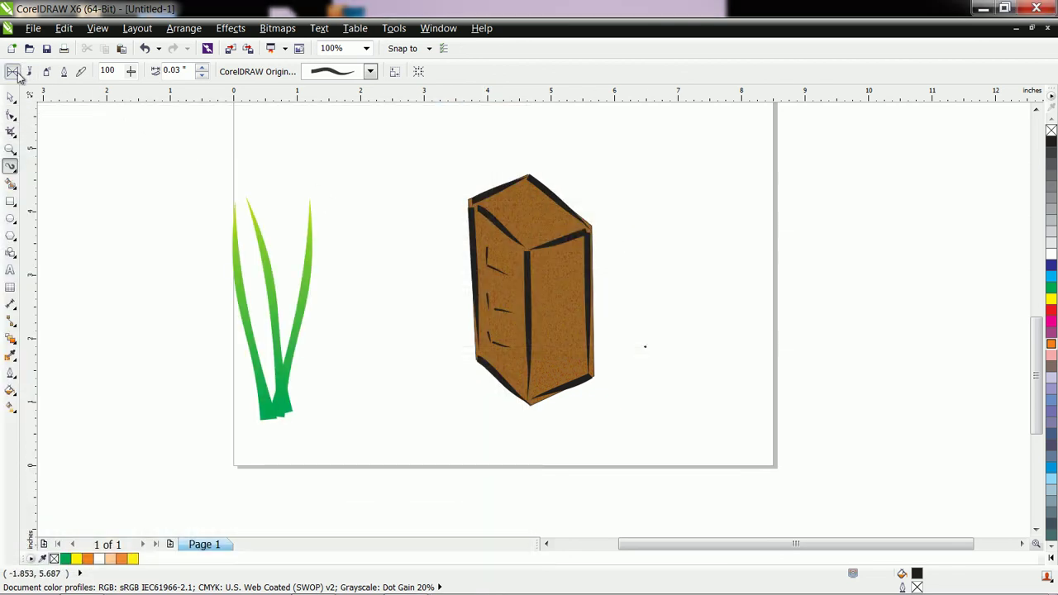
- Draw a spiral right of the box with the fourth brush preset and widen it to 0.28"
left_click(370, 71)
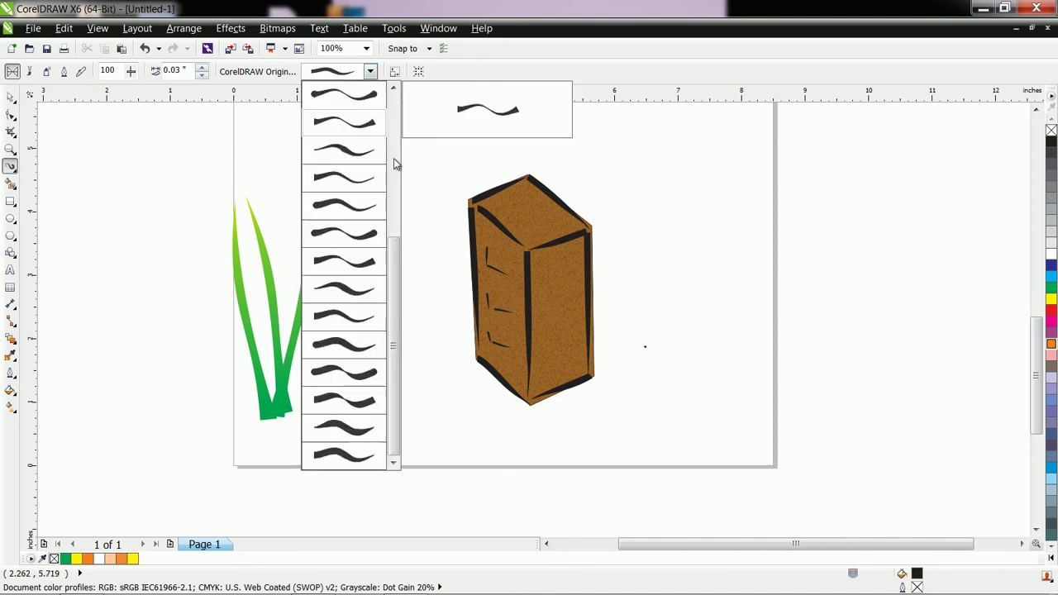
scroll(393, 158, "up", 4)
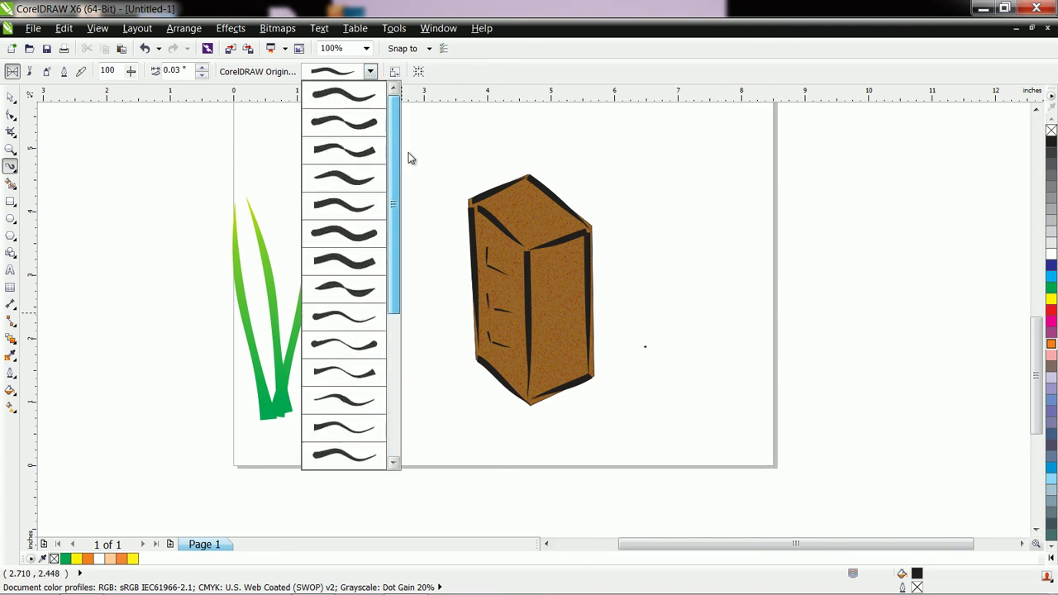
left_click(370, 186)
mouse_move(709, 353)
left_mouse_down()
mouse_move(664, 323)
mouse_move(656, 252)
mouse_move(673, 233)
mouse_move(723, 227)
mouse_move(772, 262)
mouse_move(789, 340)
mouse_move(760, 354)
mouse_move(709, 340)
mouse_move(674, 304)
mouse_move(686, 261)
mouse_move(735, 266)
mouse_move(765, 304)
mouse_move(732, 324)
mouse_move(709, 303)
left_mouse_up()
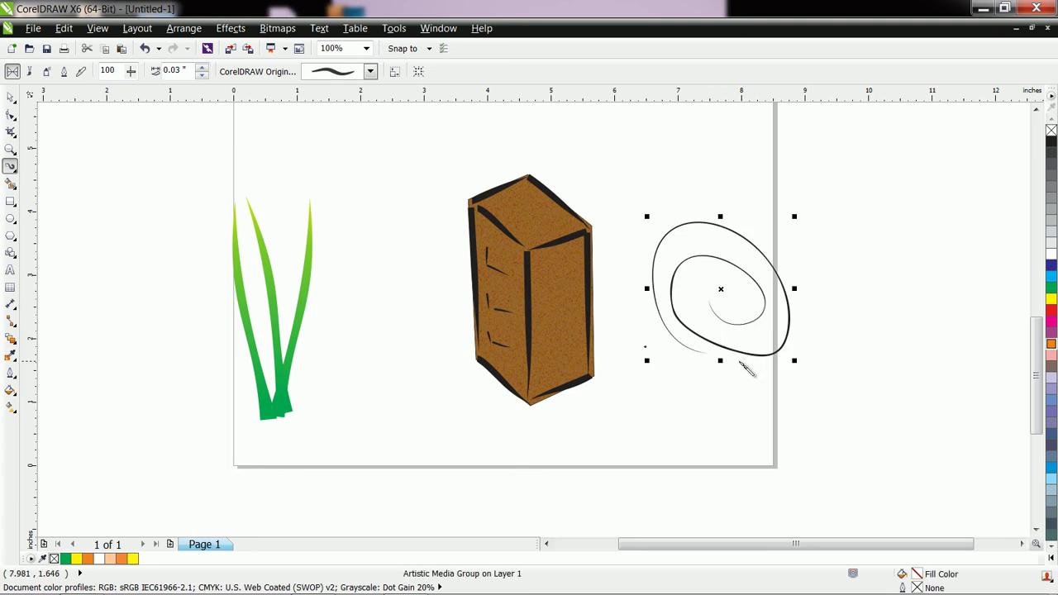
left_click(202, 67)
left_click(202, 67)
left_click(202, 67)
left_click(202, 67)
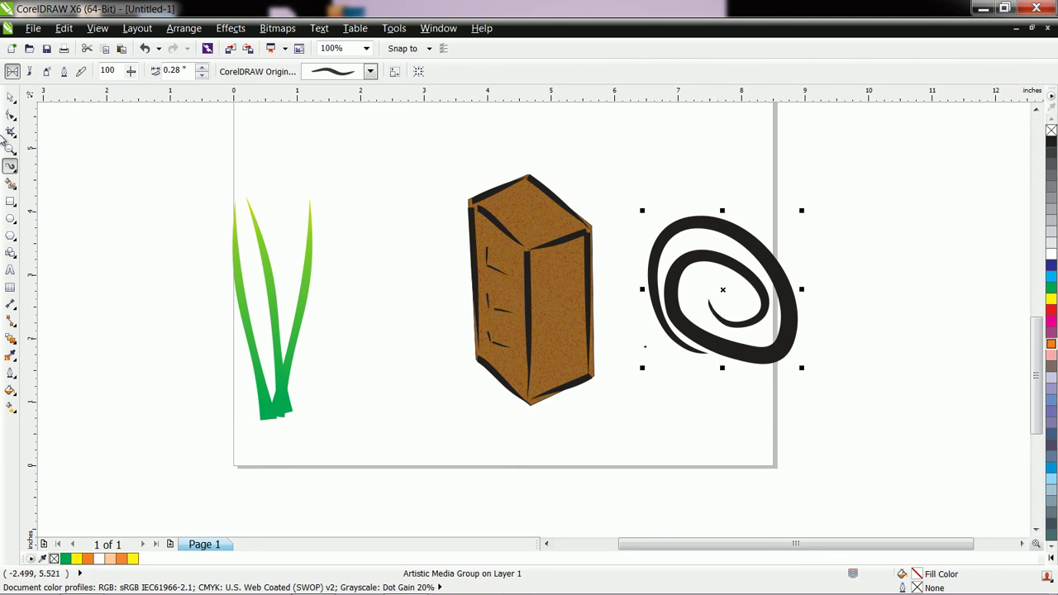
left_click(11, 115)
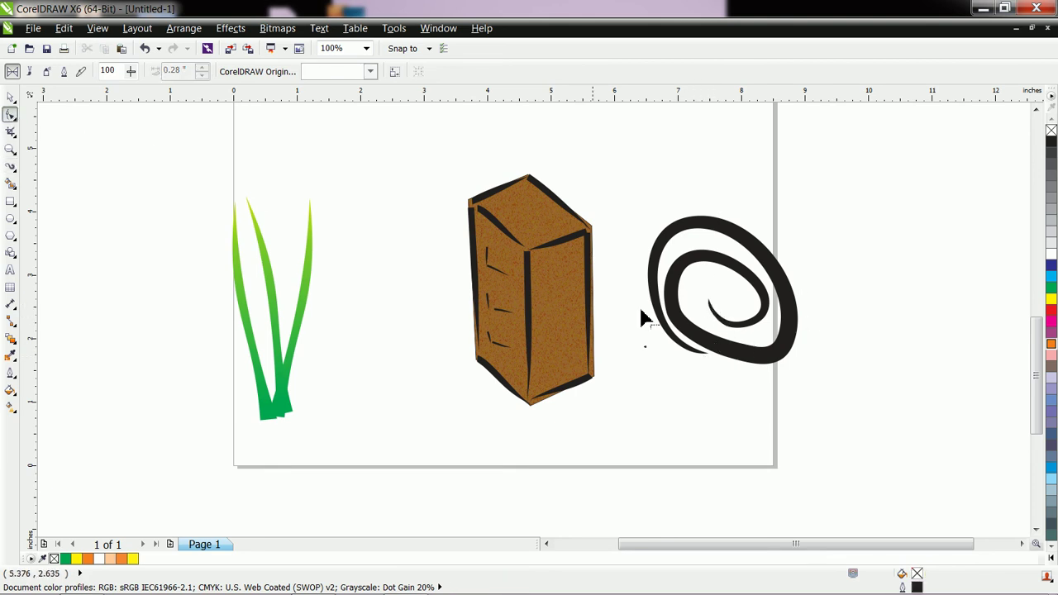
- Delete and drag spiral nodes to reshape it into a seven-node coil with a curled inner tail
left_click(745, 241)
left_click(697, 236)
key("Delete")
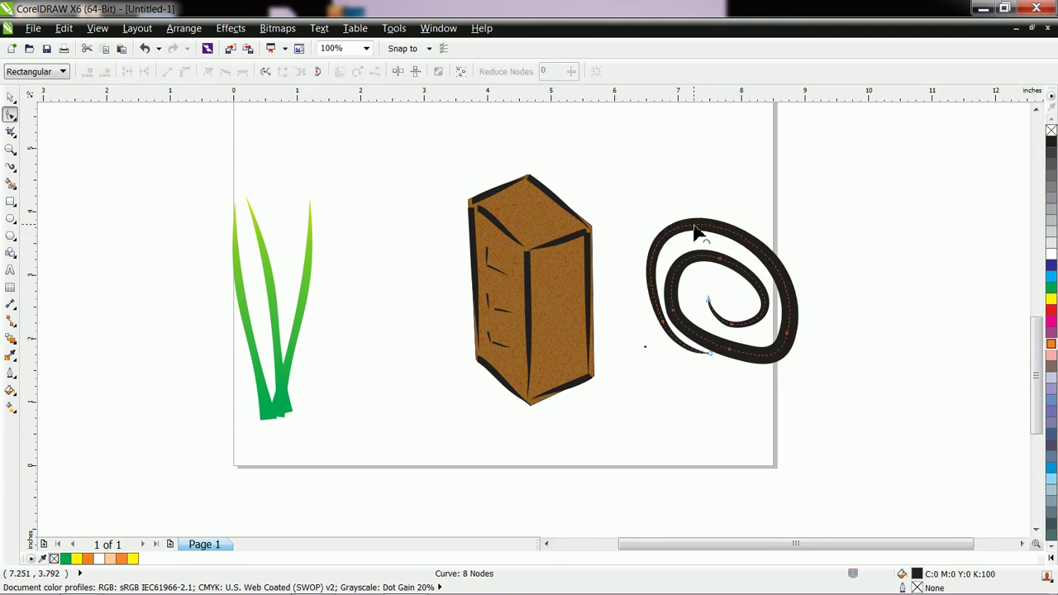
key("Delete")
mouse_move(721, 266)
left_mouse_down()
mouse_move(719, 300)
mouse_move(678, 291)
mouse_move(708, 263)
left_mouse_up()
left_click(683, 324)
key("Delete")
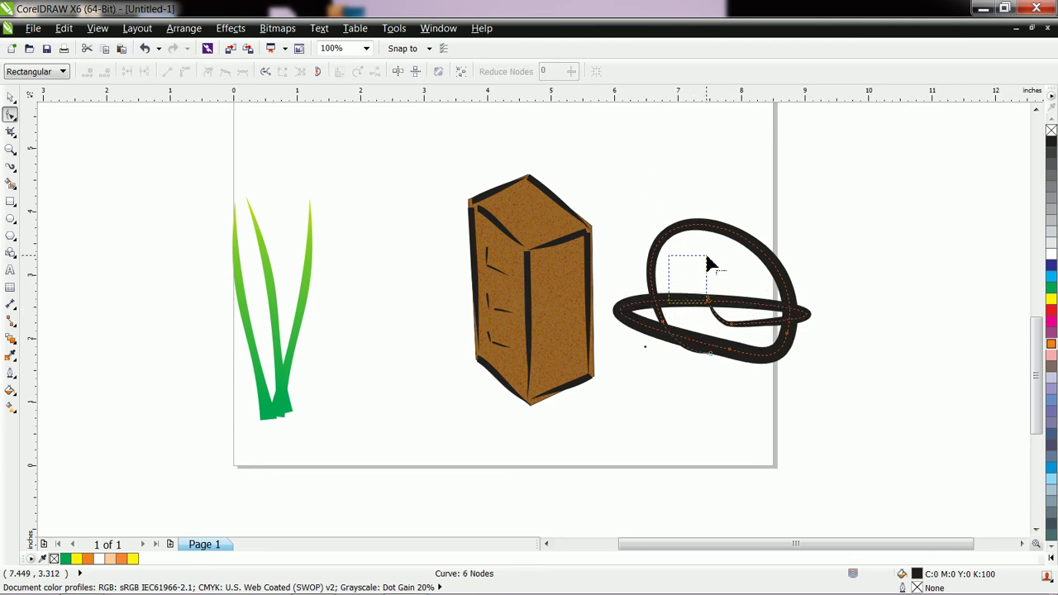
key("ctrl+z")
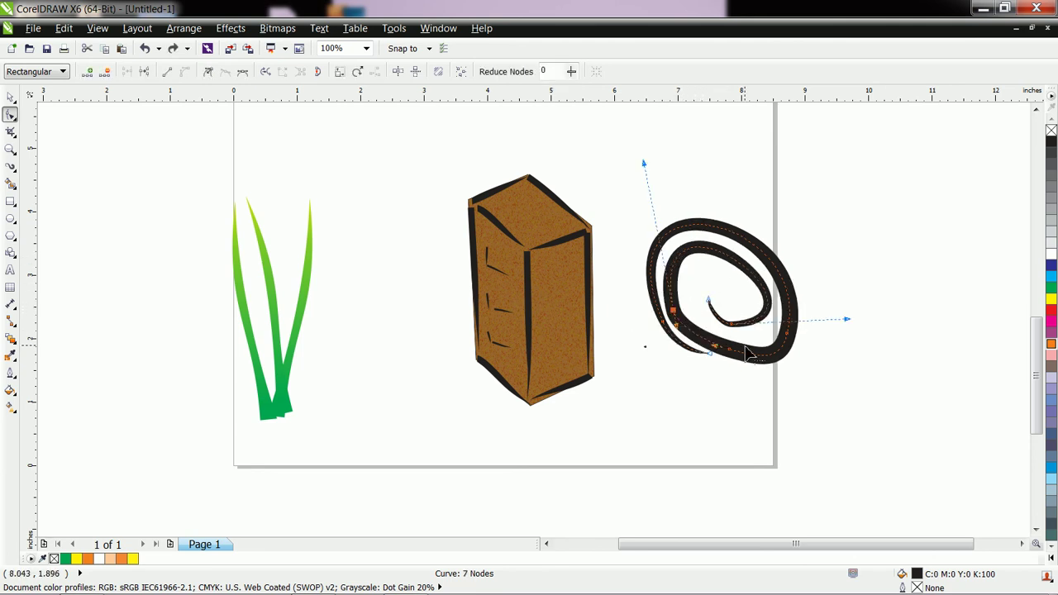
left_click_drag(726, 360, 724, 356)
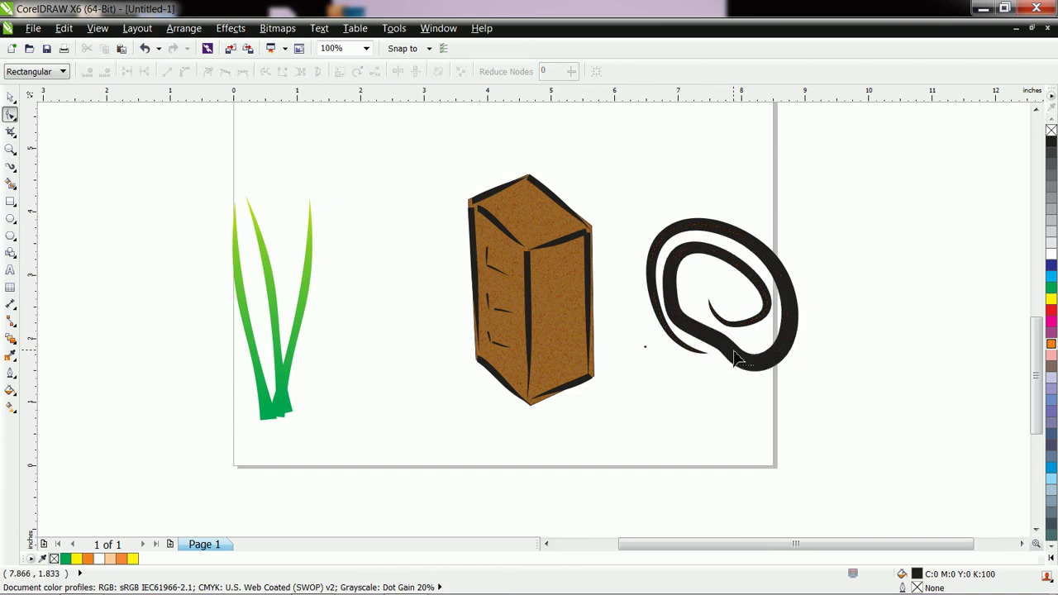
left_click(689, 334)
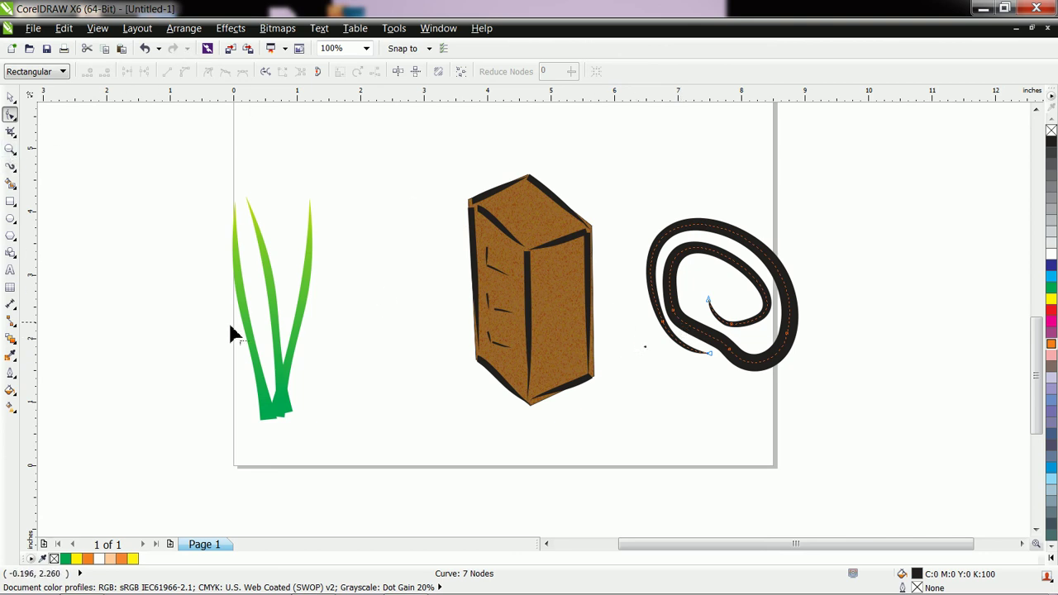
- Switch to the Artistic Media tool from the Freehand flyout
left_click(12, 117)
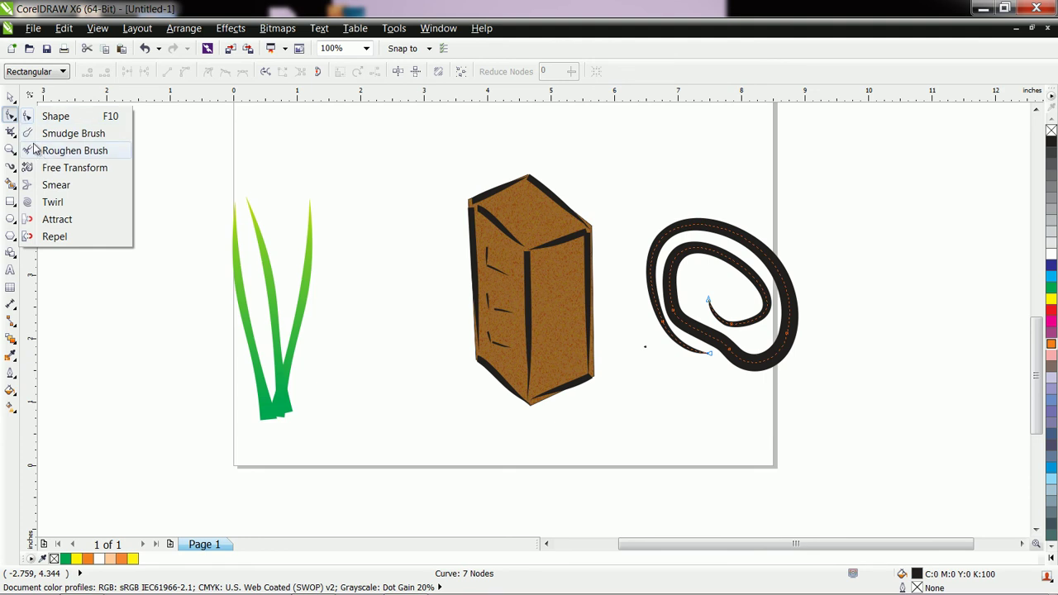
mouse_move(11, 171)
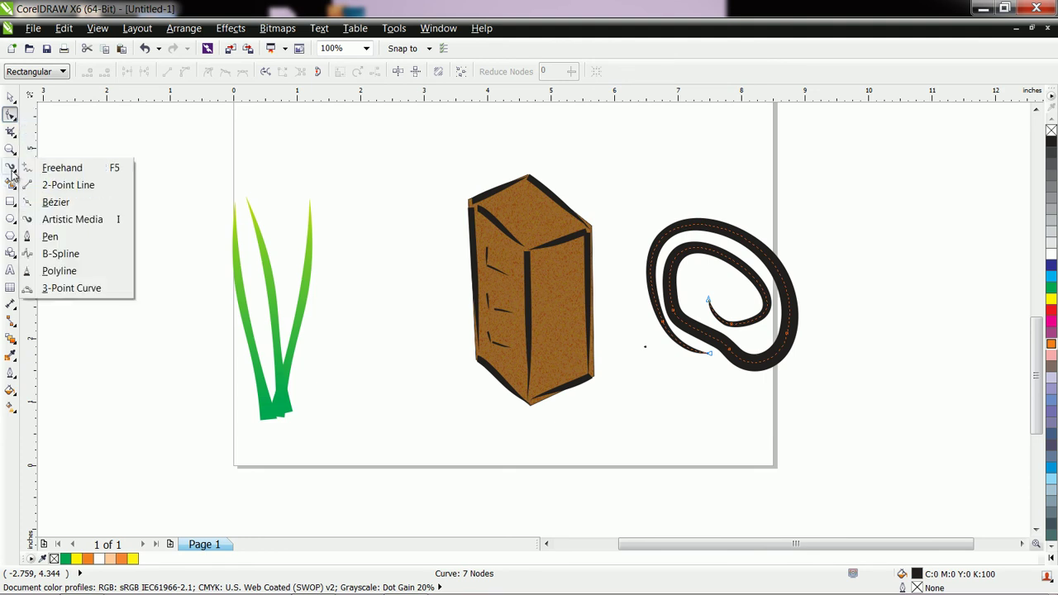
left_click(60, 220)
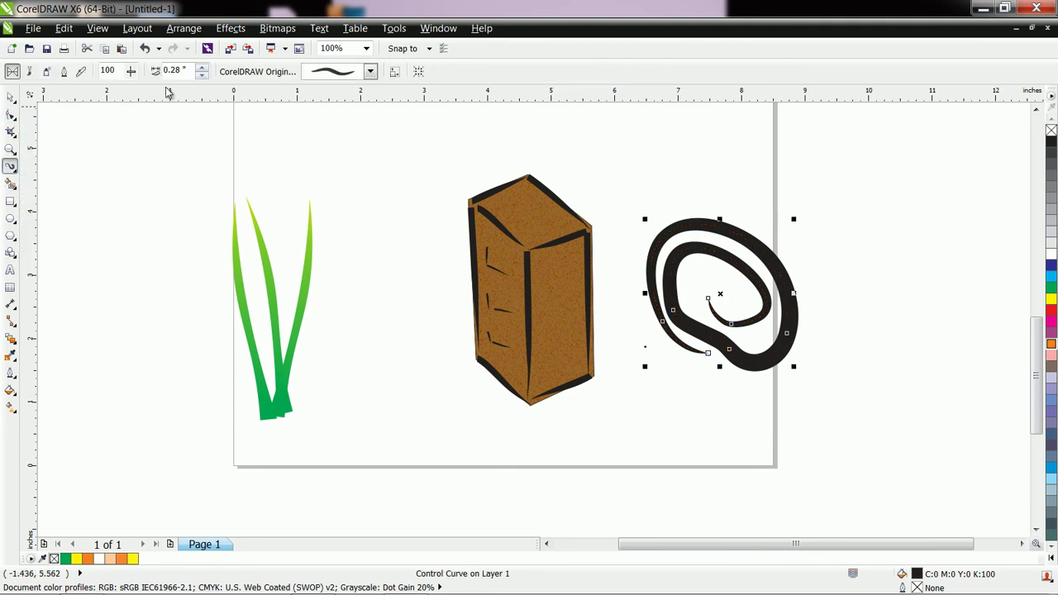
- Paint a 0.43" black wavy brush stroke along the page bottom and break the artistic media group apart
left_click(371, 71)
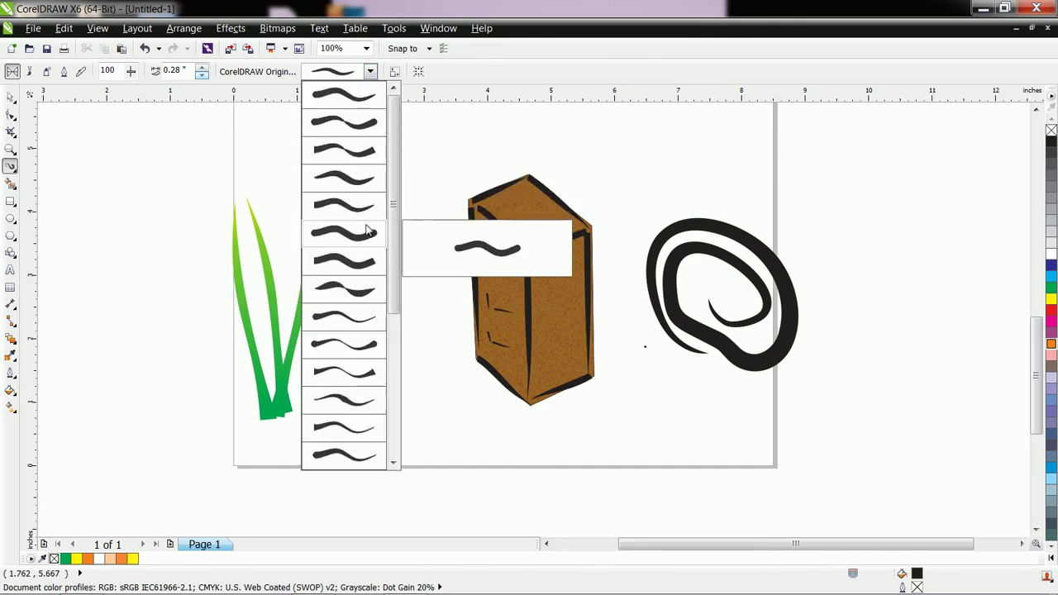
left_click(380, 307)
mouse_move(336, 458)
left_mouse_down()
mouse_move(382, 436)
mouse_move(557, 457)
mouse_move(702, 420)
mouse_move(777, 453)
left_mouse_up()
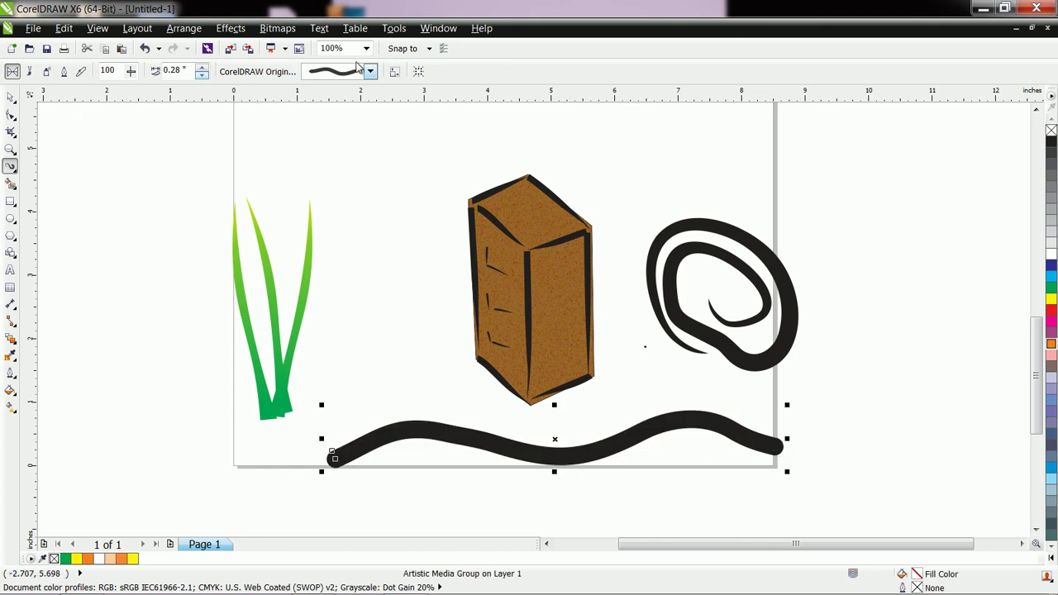
left_click(202, 67)
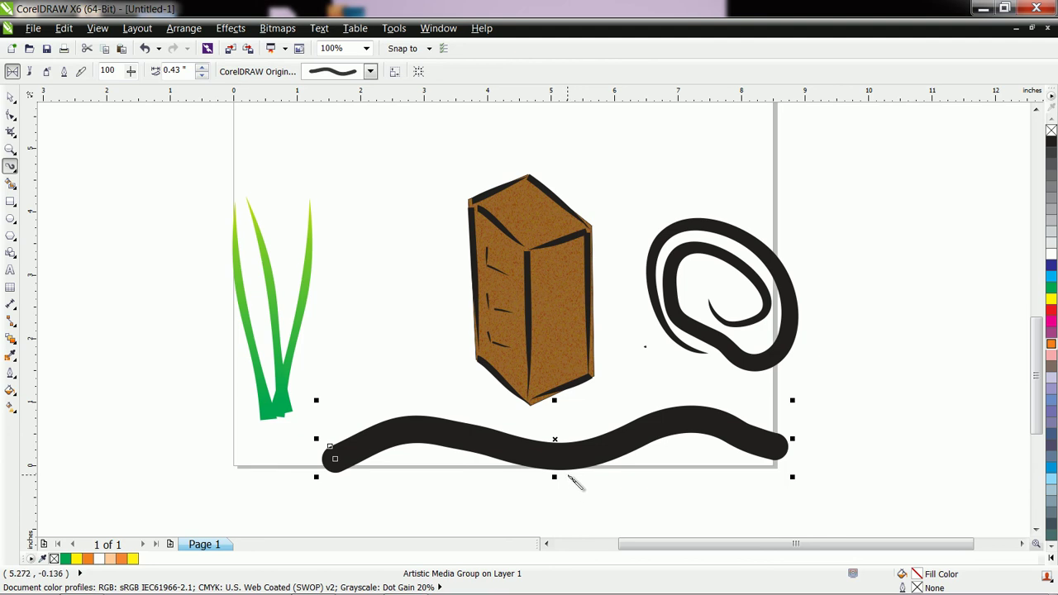
right_click(555, 440)
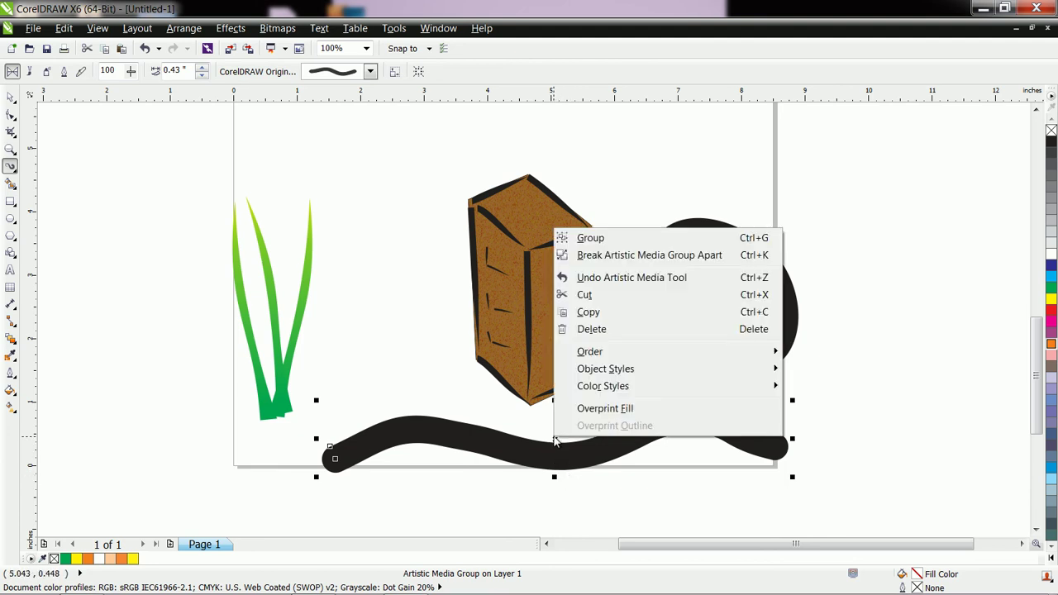
left_click(604, 256)
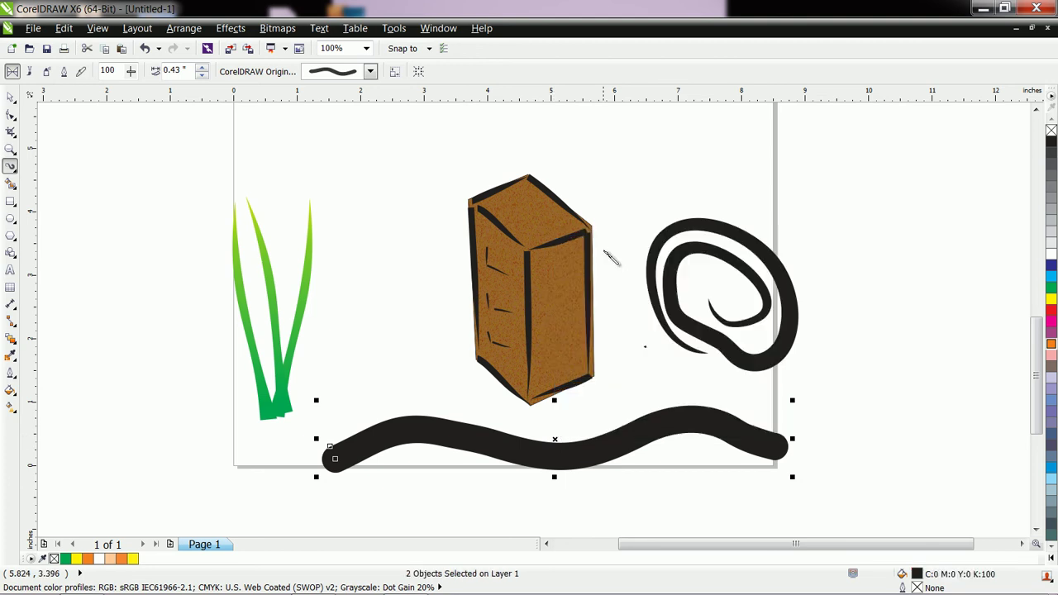
- Select the broken-apart wave curve and bring up its gradient fill settings
left_click(10, 98)
left_click(386, 506)
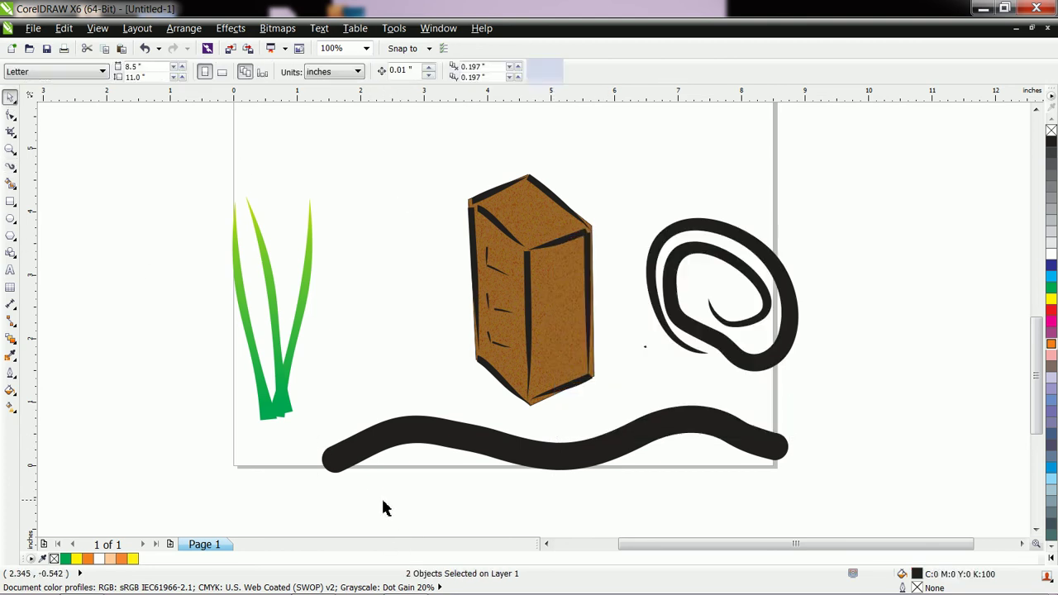
left_click(470, 447)
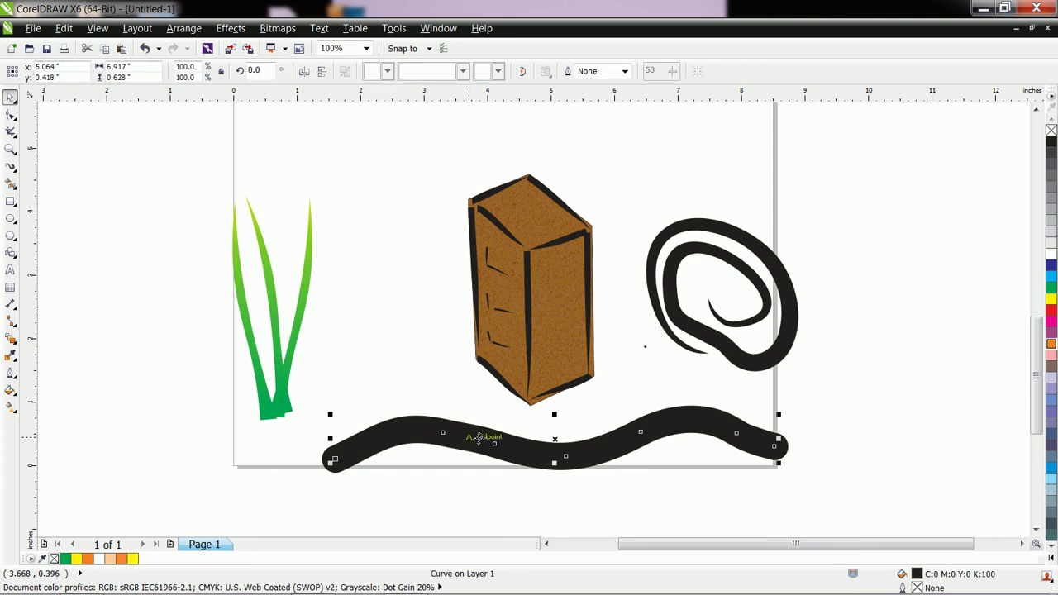
left_click(924, 401)
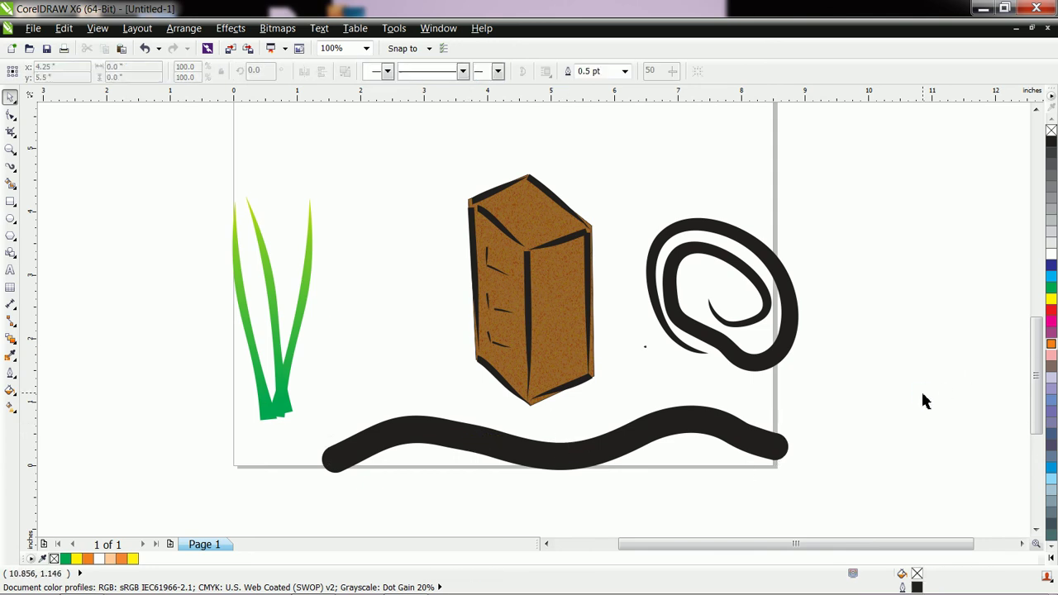
left_click(500, 453)
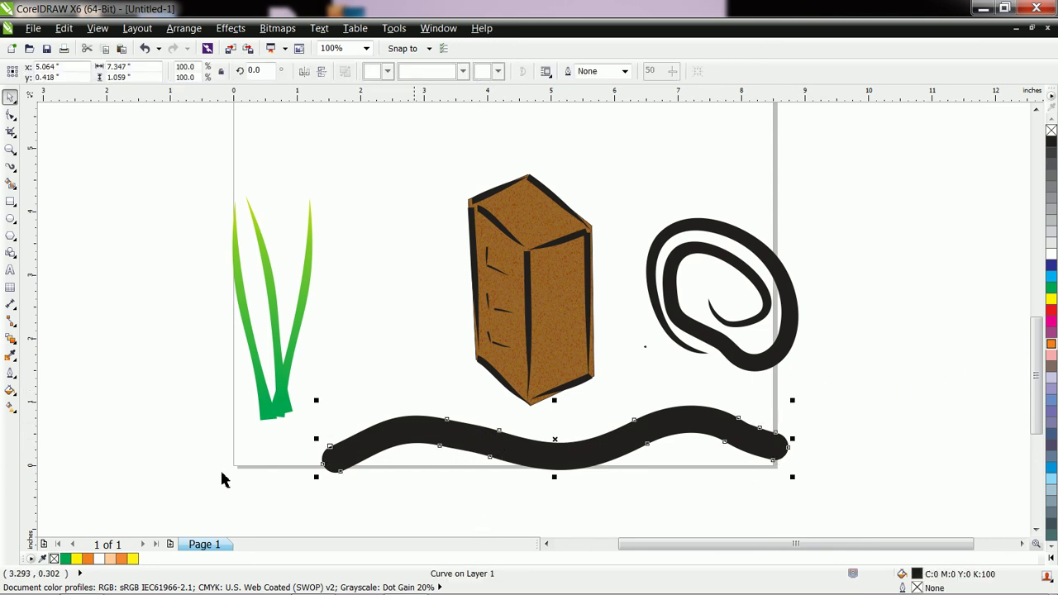
left_click(12, 394)
left_click(51, 407)
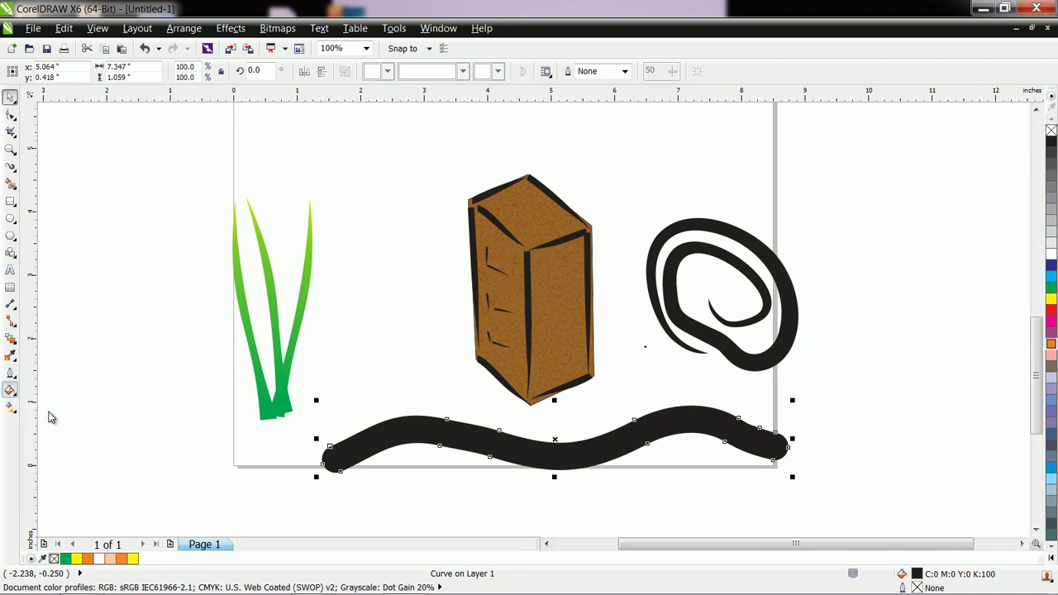
- Set up a custom wave gradient with cyan at both ends and a white stop at 43%
left_click(464, 289)
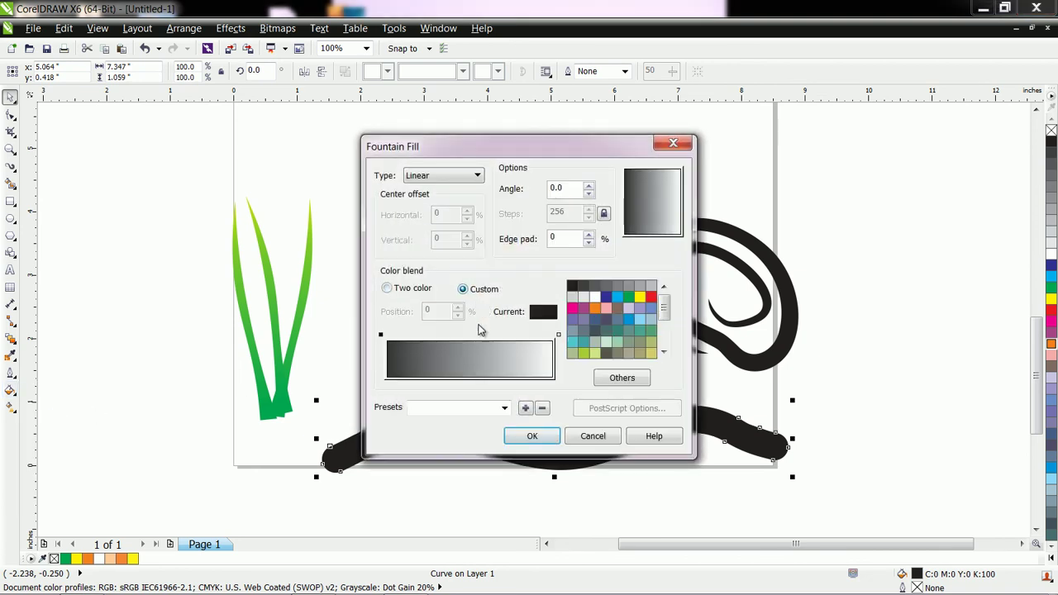
left_click(383, 337)
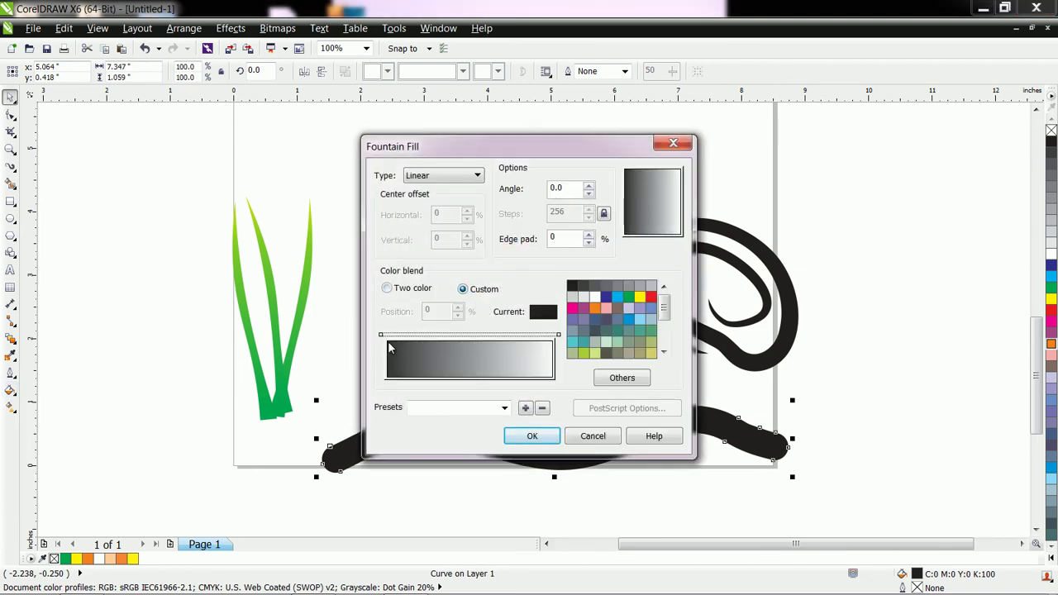
left_click(618, 296)
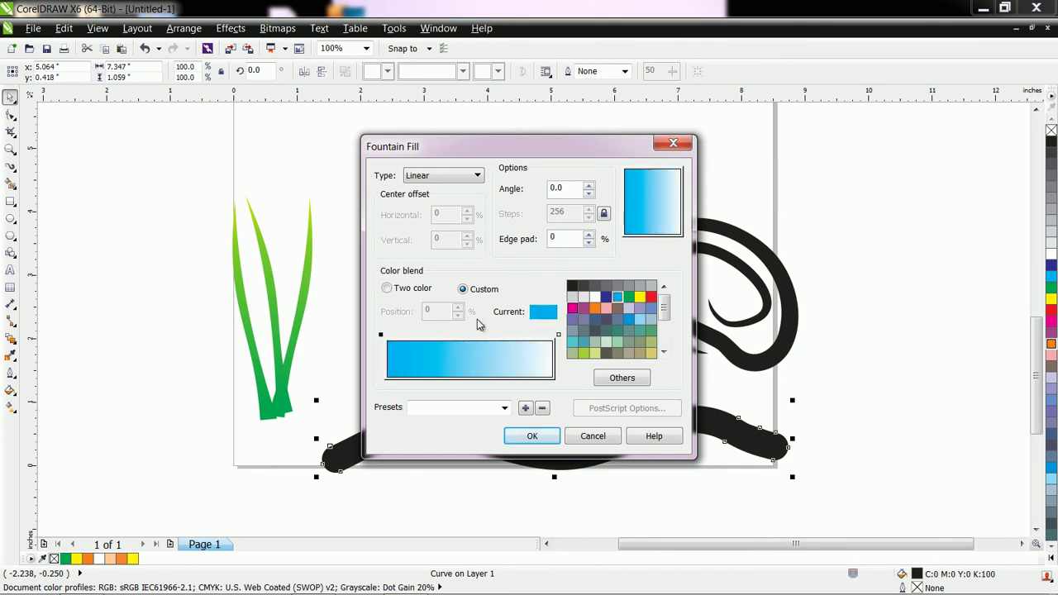
double_click(457, 336)
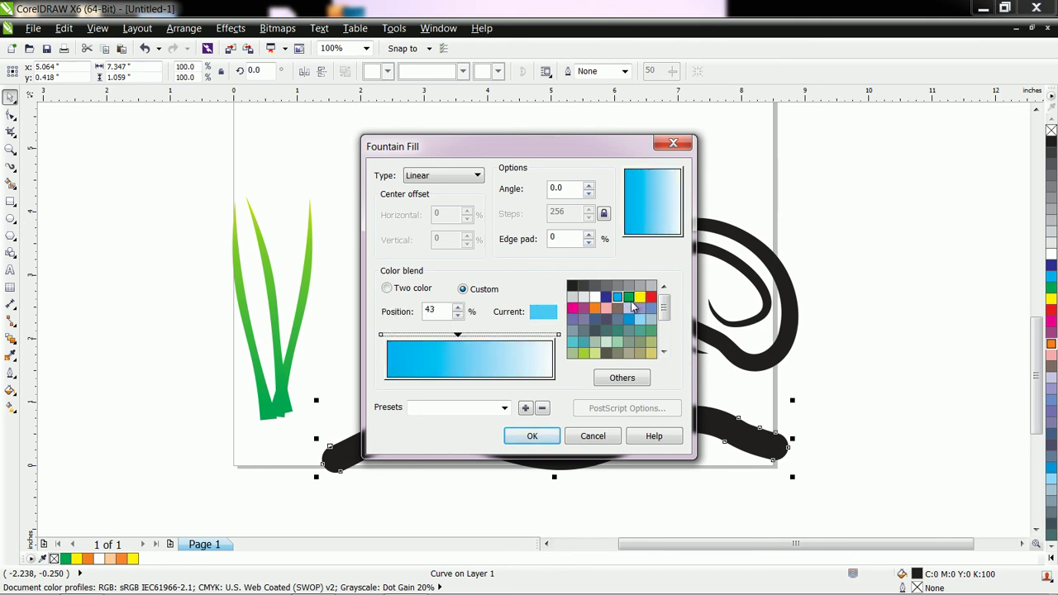
left_click(595, 297)
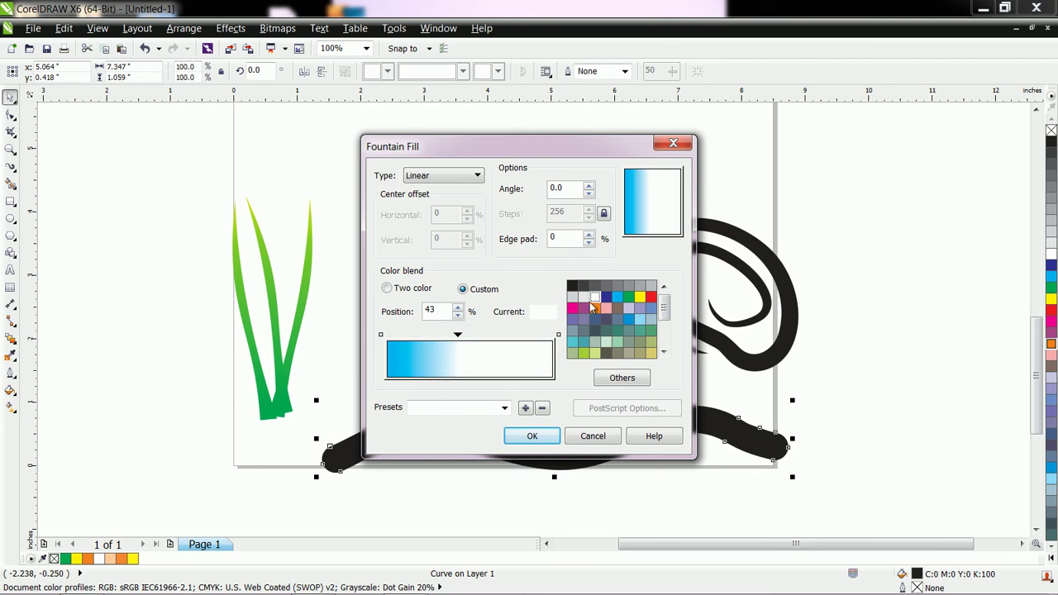
left_click(558, 336)
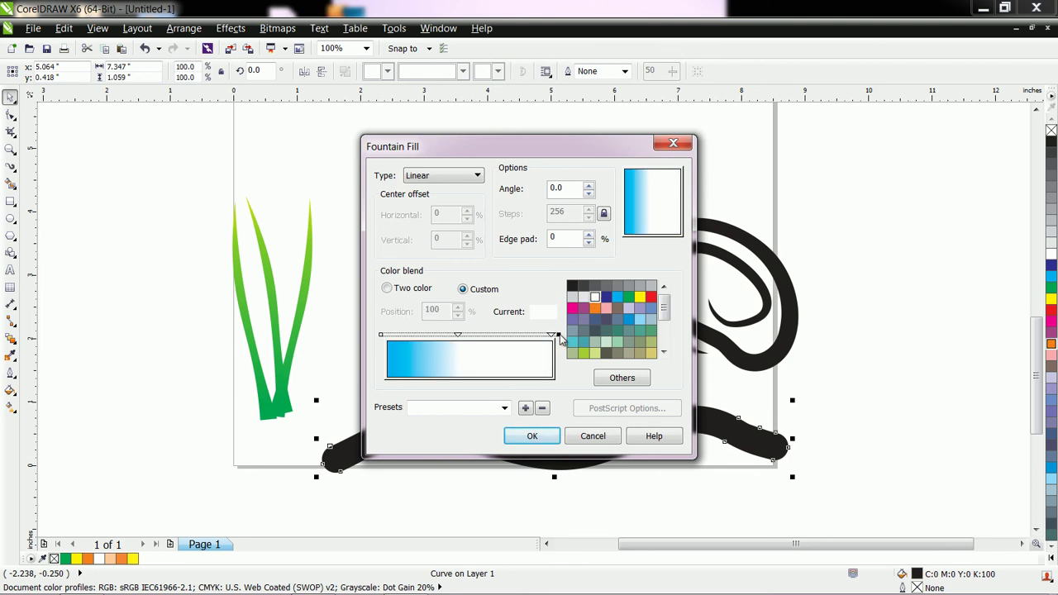
left_click(617, 297)
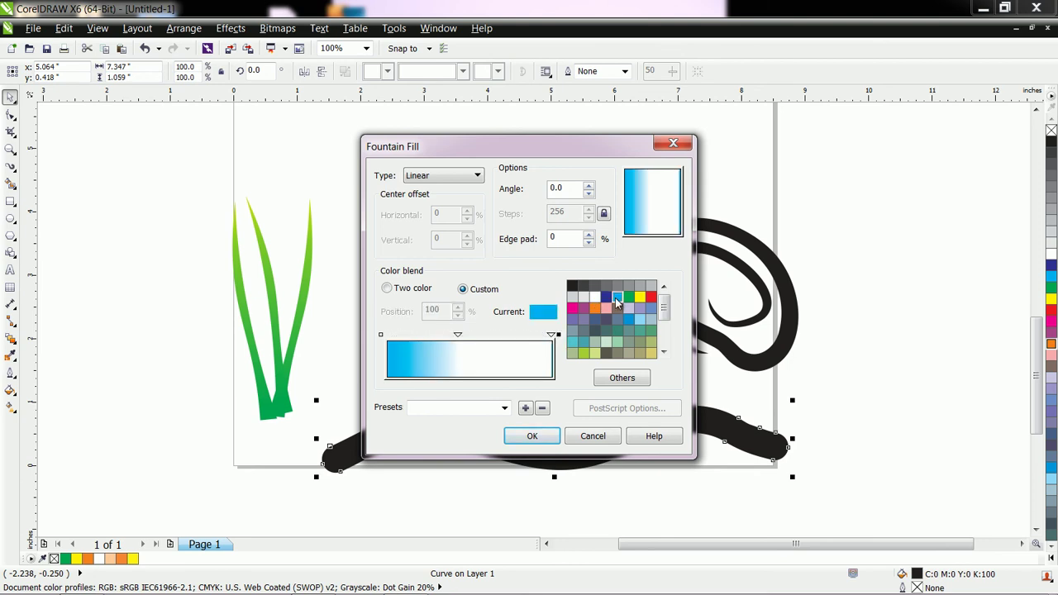
- Add a white stop at 62%, angle the gradient to -90° vertically, and apply it
double_click(552, 337)
left_click_drag(553, 337, 494, 347)
left_click_drag(657, 223, 653, 225)
left_click(533, 436)
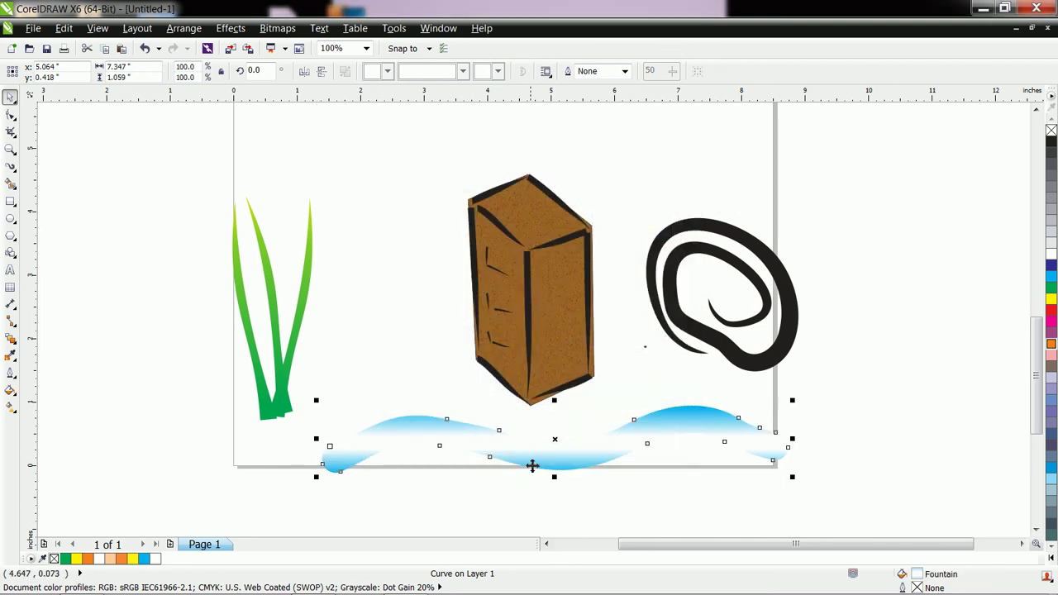
- Move the wave slightly left and up so it sits beneath the grass
left_click_drag(541, 449, 494, 442)
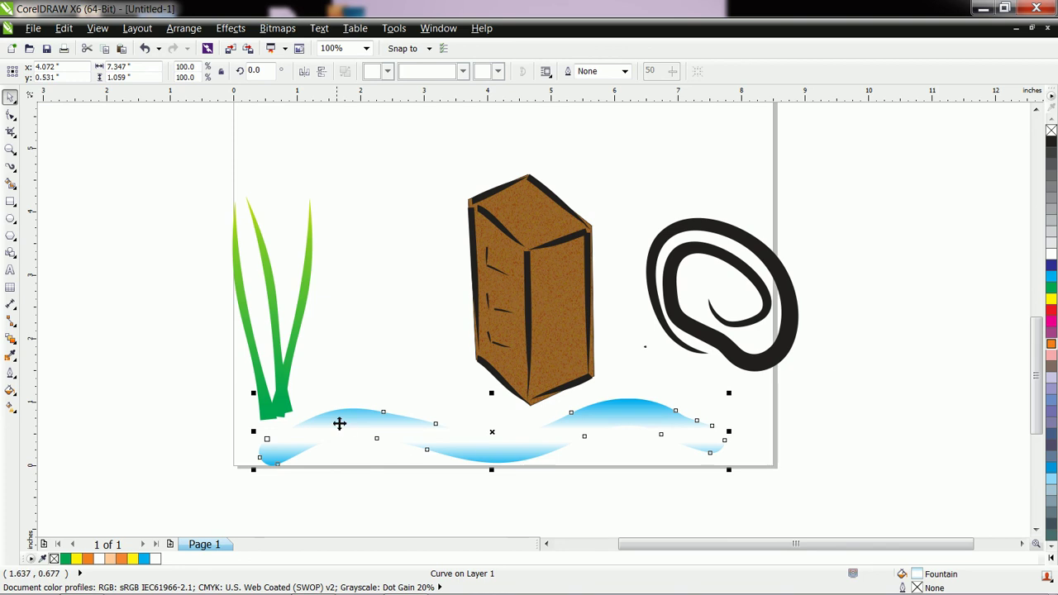
left_click(285, 379)
left_click_drag(307, 432, 287, 423)
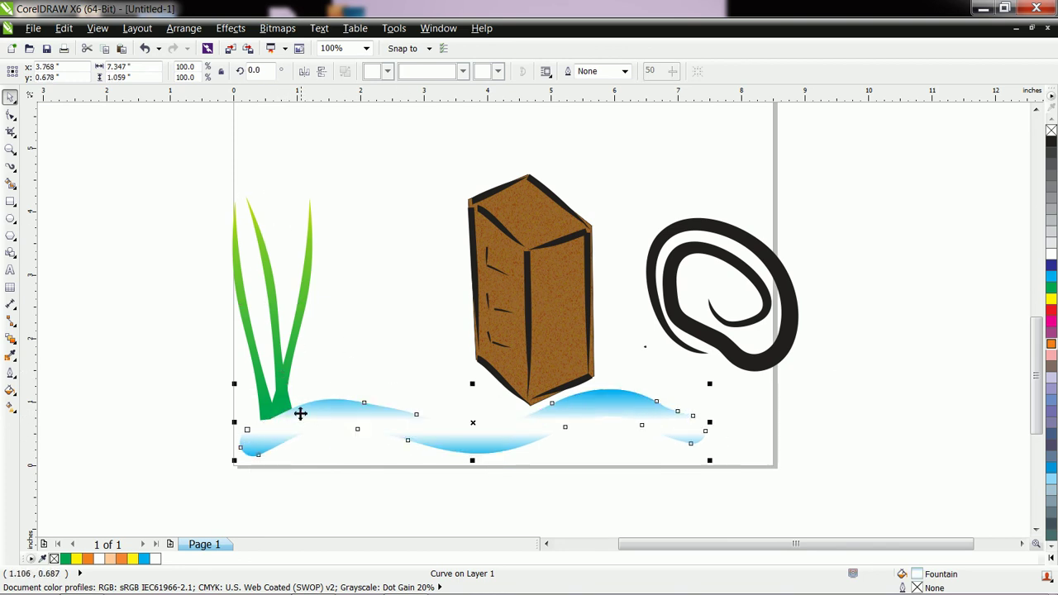